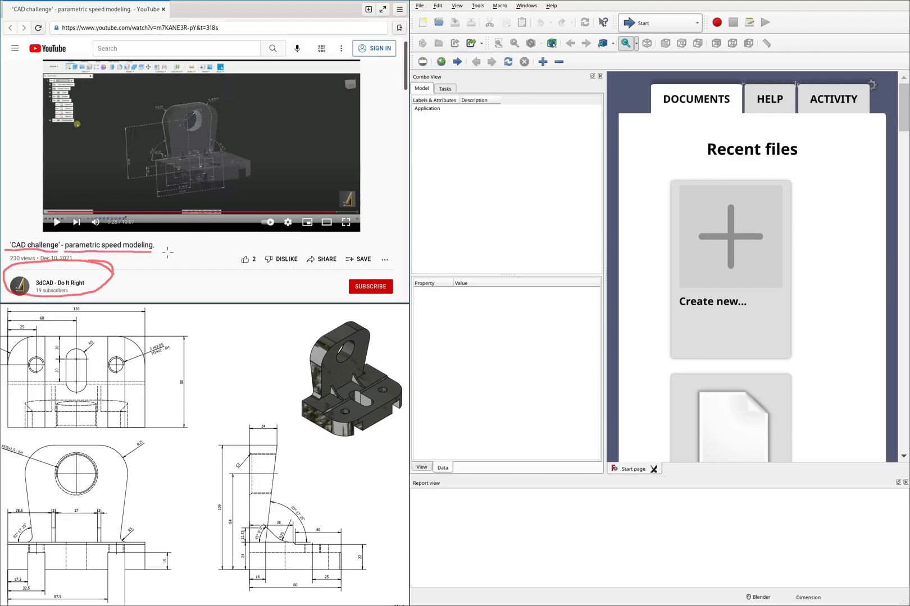
left_click_drag(253, 178, 257, 155)
mouse_move(369, 310)
left_mouse_down()
mouse_move(331, 310)
mouse_move(280, 413)
mouse_move(298, 508)
mouse_move(379, 488)
mouse_move(405, 382)
mouse_move(323, 290)
left_mouse_up()
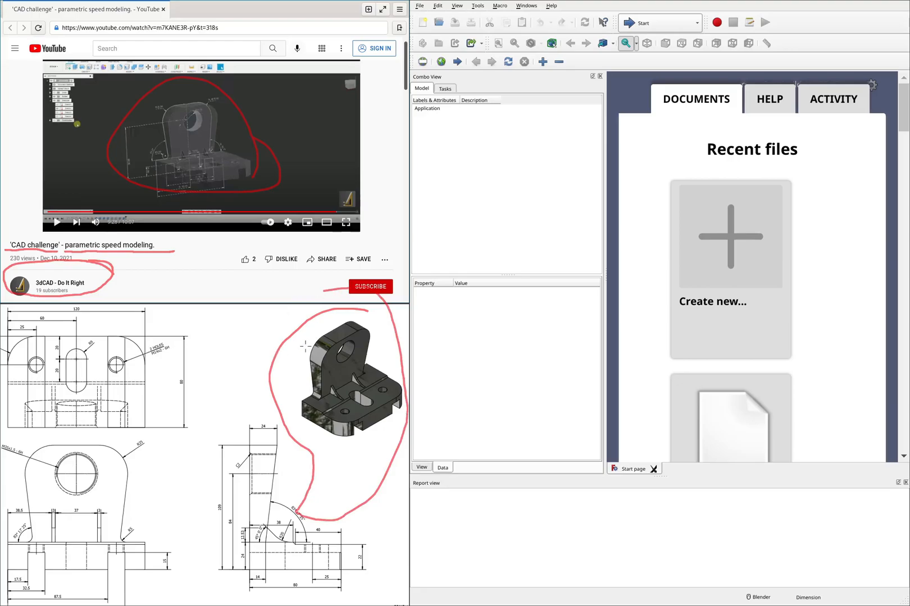
key("shift+F9")
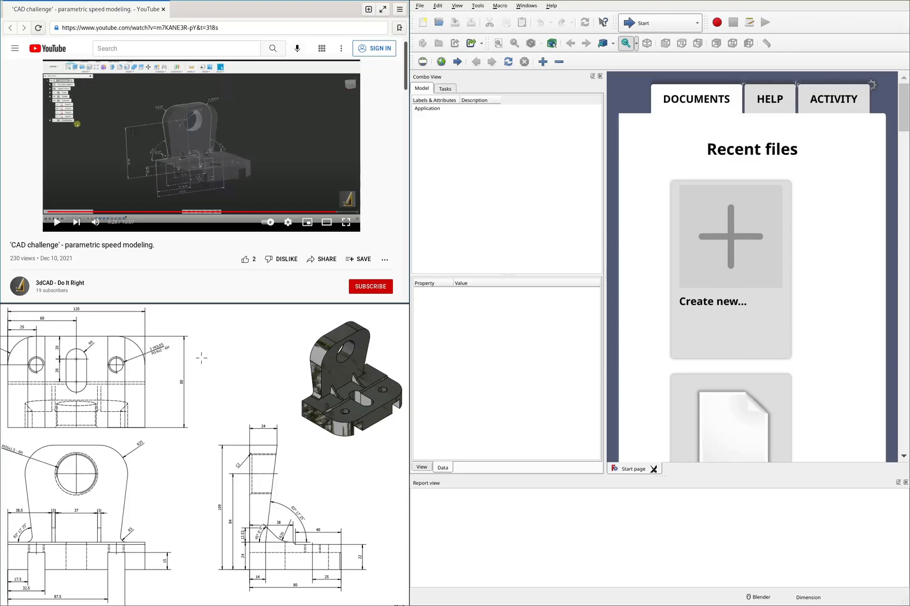
Step: Examine the front view's 83° 17' 25" angle dimension and write out its decimal-degree conversion as 83+17(1/60)+25(1/60)²
mouse_move(199, 371)
left_mouse_down()
mouse_move(235, 367)
mouse_move(225, 371)
left_mouse_up()
scroll(212, 373, "down", 1)
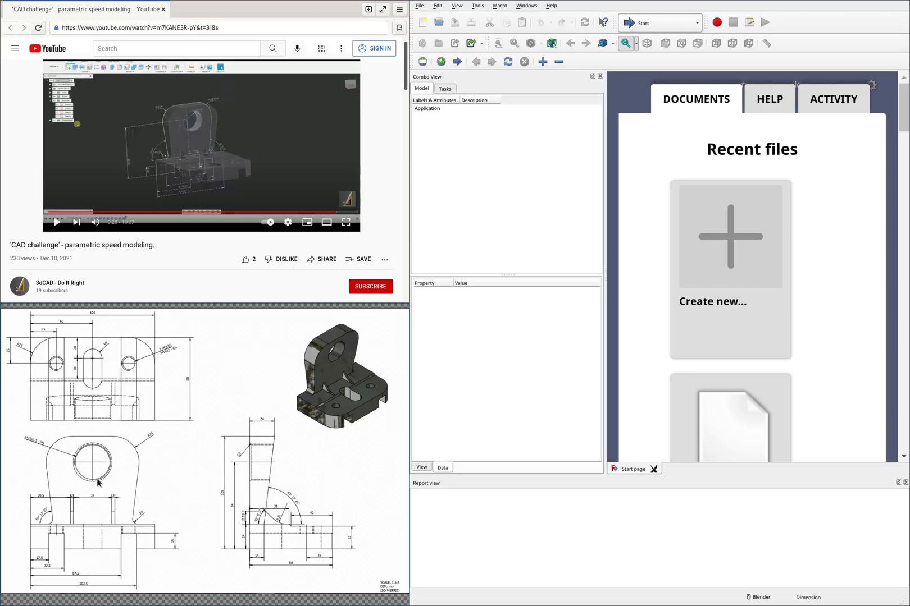
scroll(66, 516, "up", 3)
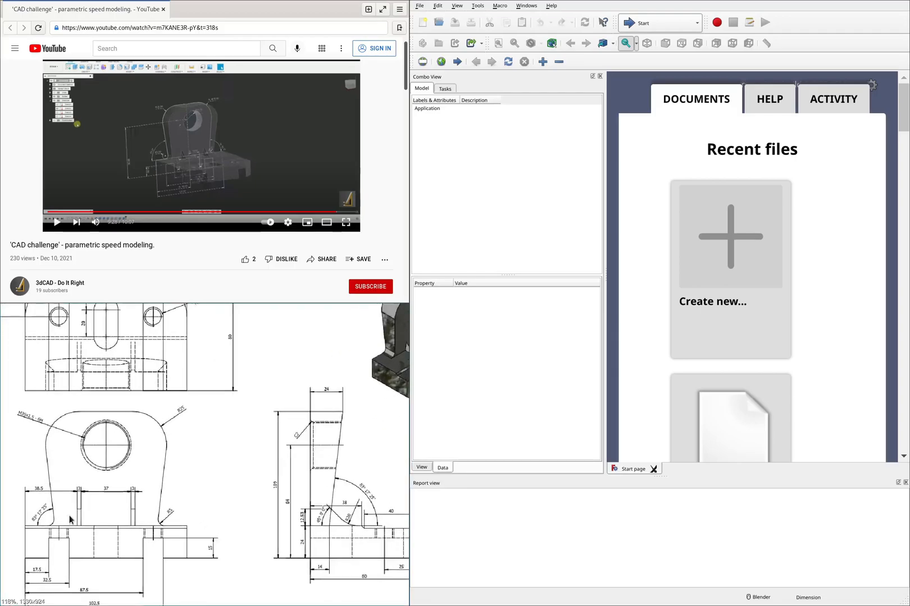
scroll(103, 504, "up", 4)
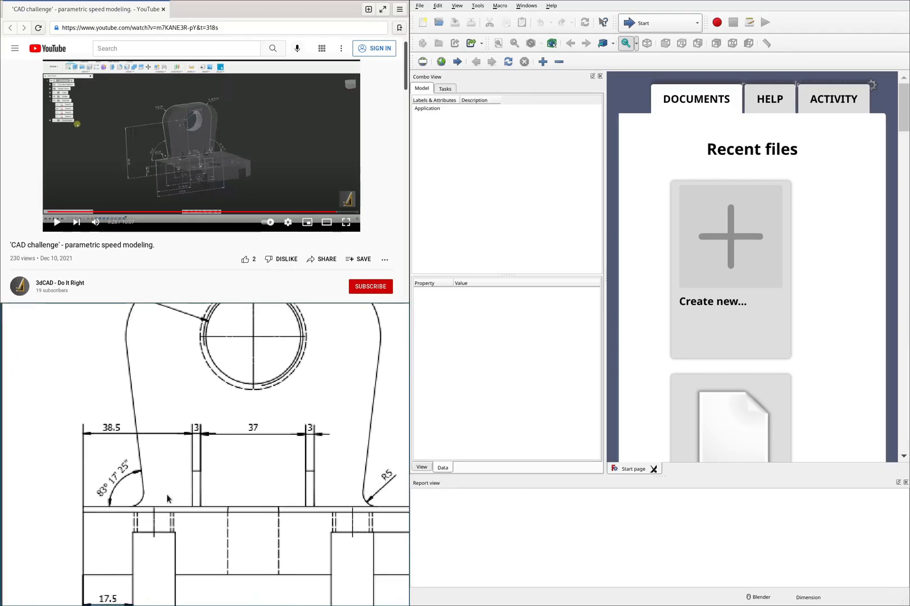
mouse_move(148, 468)
left_mouse_down()
mouse_move(116, 451)
mouse_move(177, 514)
mouse_move(81, 480)
mouse_move(98, 487)
mouse_move(96, 476)
mouse_move(126, 456)
left_mouse_up()
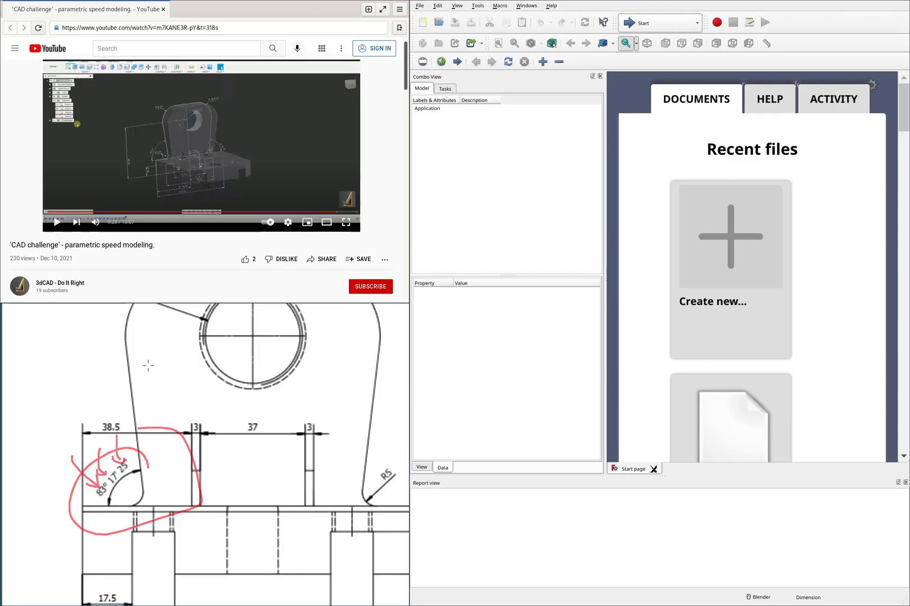
mouse_move(59, 347)
left_mouse_down()
mouse_move(55, 364)
mouse_move(63, 346)
mouse_move(65, 369)
mouse_move(101, 363)
mouse_move(93, 373)
mouse_move(131, 377)
mouse_move(148, 396)
left_mouse_up()
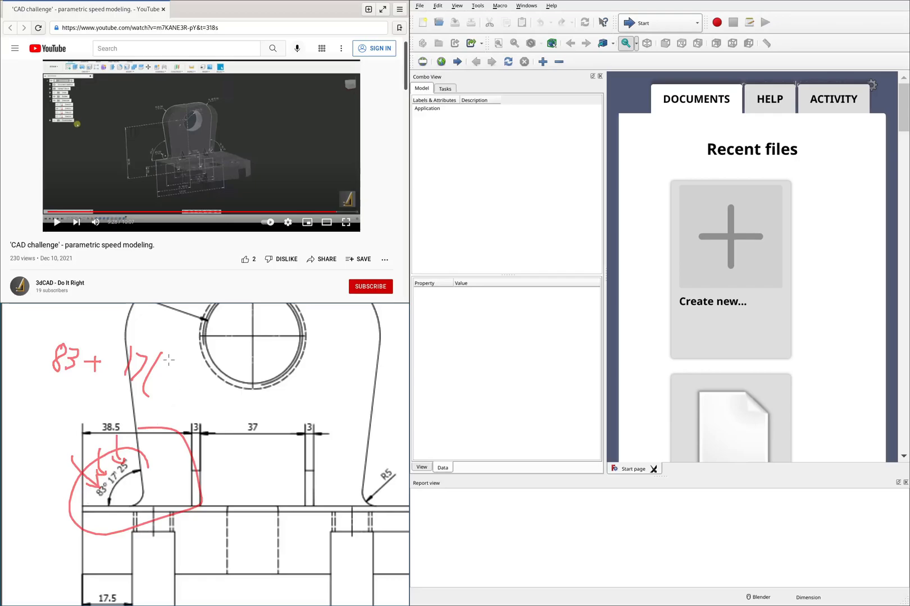
mouse_move(169, 355)
left_mouse_down()
mouse_move(179, 390)
mouse_move(196, 377)
mouse_move(201, 414)
mouse_move(235, 396)
mouse_move(228, 405)
left_mouse_up()
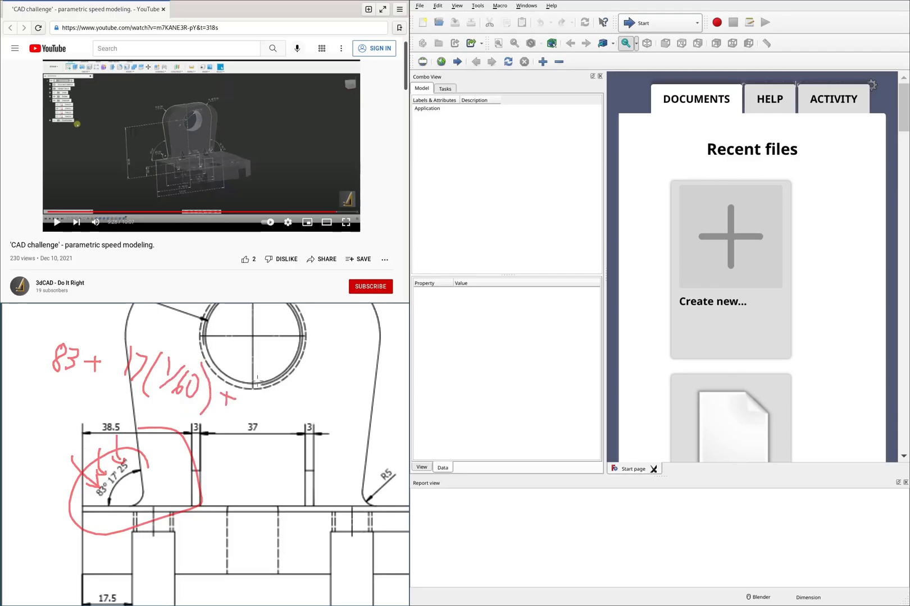
mouse_move(242, 382)
left_mouse_down()
mouse_move(264, 390)
mouse_move(264, 406)
mouse_move(272, 393)
mouse_move(266, 405)
mouse_move(292, 417)
mouse_move(308, 411)
left_mouse_up()
left_click_drag(330, 375, 313, 413)
mouse_move(328, 393)
left_mouse_down()
mouse_move(322, 410)
mouse_move(344, 394)
mouse_move(338, 411)
left_mouse_up()
left_click_drag(348, 377, 355, 388)
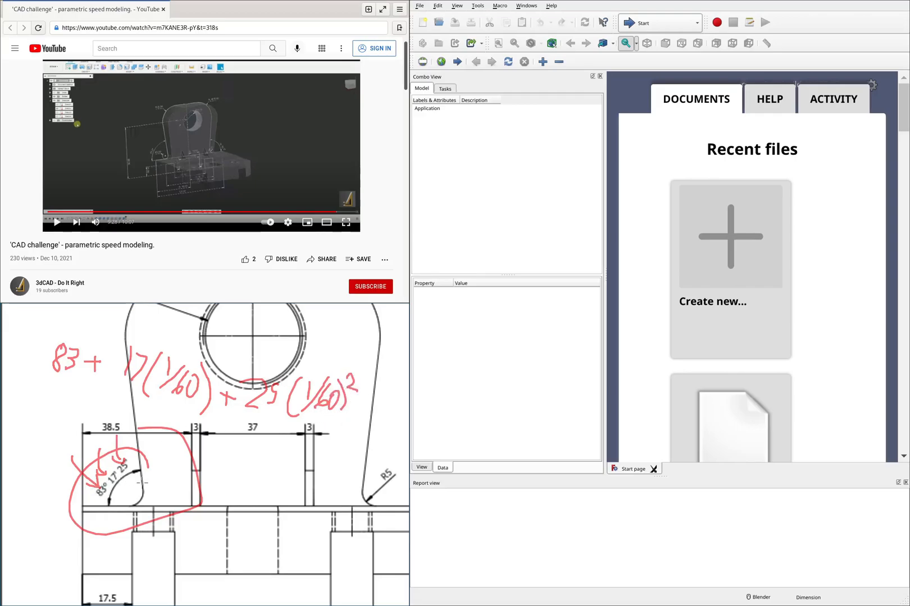
key("shift+F9")
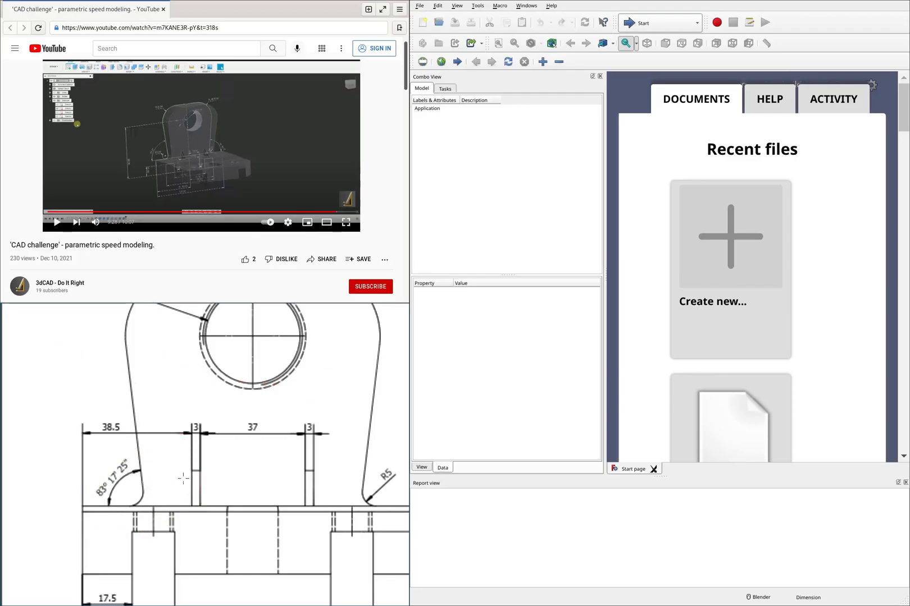
Step: Examine the thread callout of the large hole in the drawing's front view and check it against the full sheet
scroll(214, 458, "down", 5)
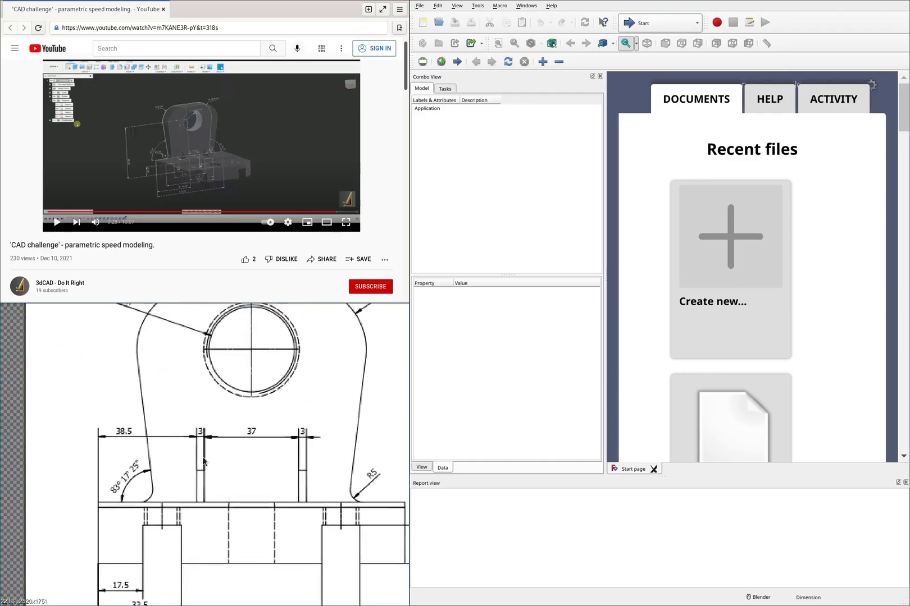
scroll(158, 464, "down", 3)
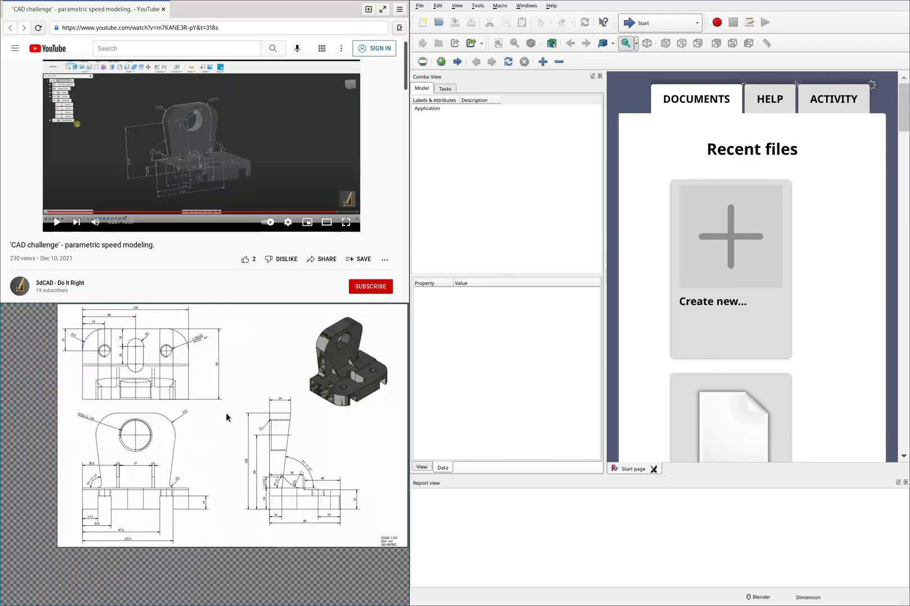
scroll(294, 475, "up", 2)
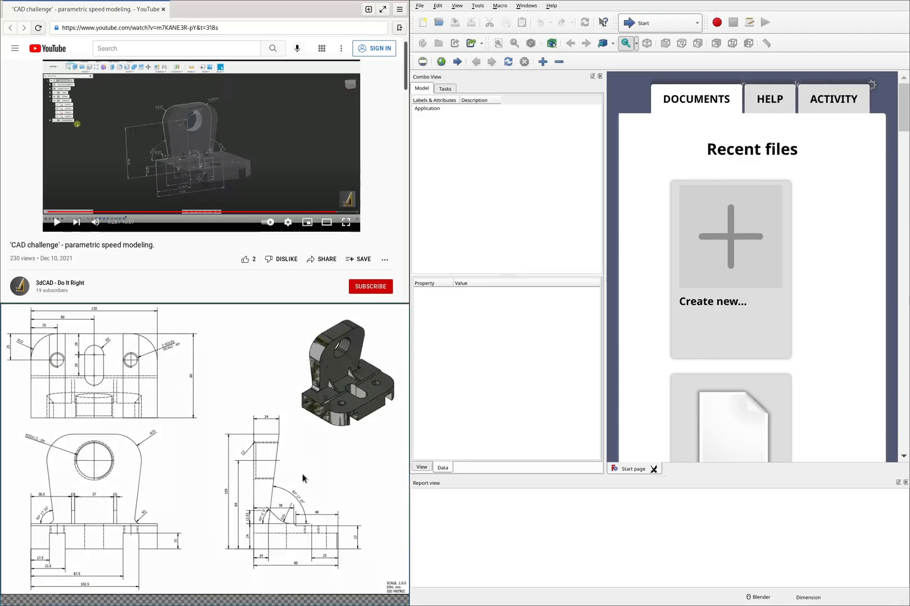
scroll(40, 437, "up", 3)
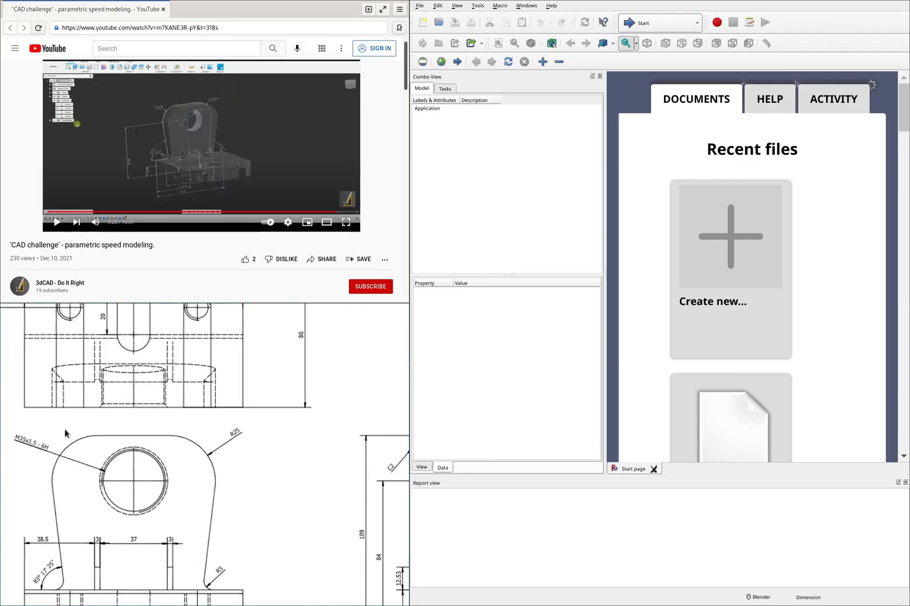
mouse_move(47, 434)
left_mouse_down()
mouse_move(13, 426)
mouse_move(41, 462)
mouse_move(126, 467)
mouse_move(40, 431)
left_mouse_up()
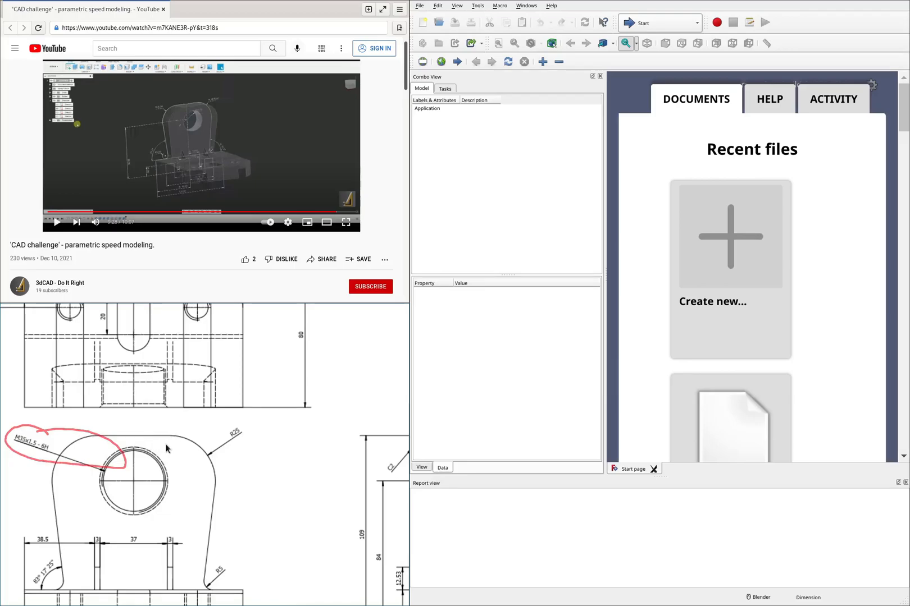
scroll(183, 437, "down", 1)
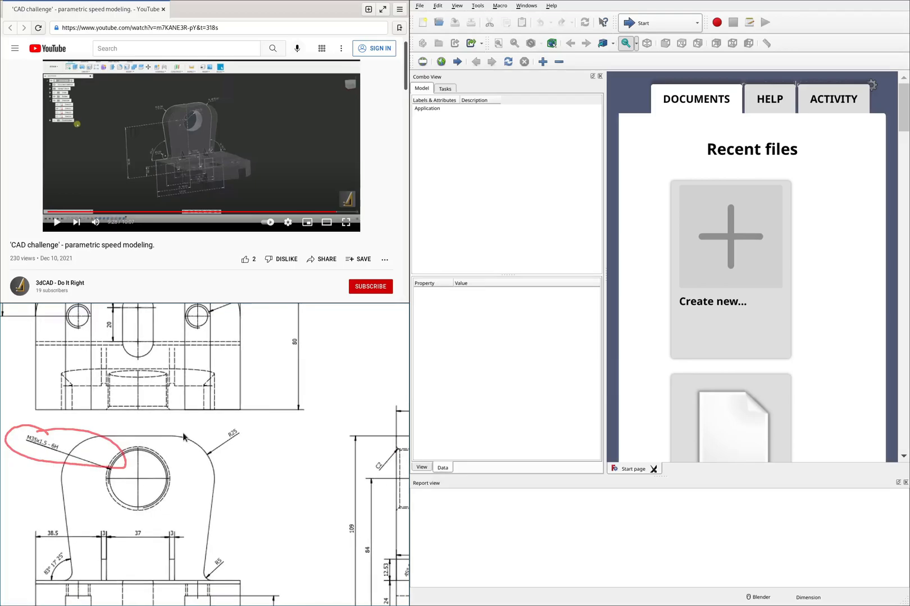
scroll(185, 436, "down", 5)
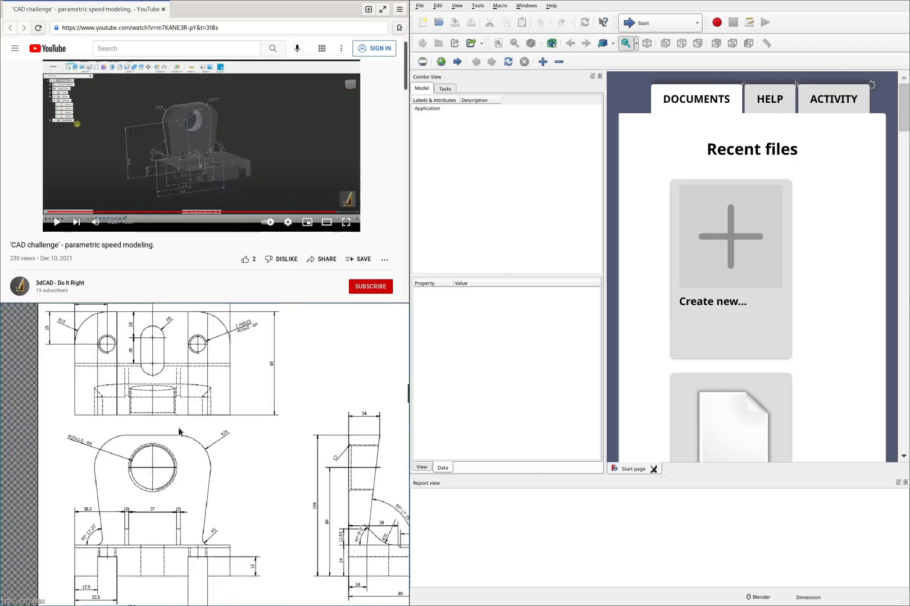
scroll(222, 434, "down", 2)
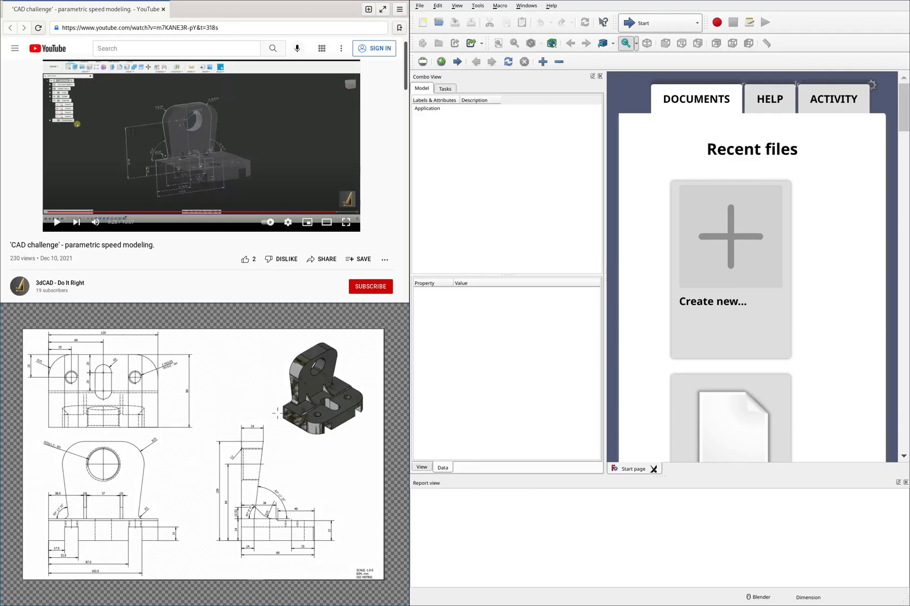
Step: Examine the threaded holes and the small triangular ribs in the drawing's isometric view of the bracket
mouse_move(292, 357)
left_mouse_down()
mouse_move(271, 397)
mouse_move(303, 434)
mouse_move(296, 410)
left_mouse_up()
left_click_drag(368, 435, 337, 423)
mouse_move(342, 332)
left_mouse_down()
mouse_move(342, 386)
mouse_move(373, 357)
left_mouse_up()
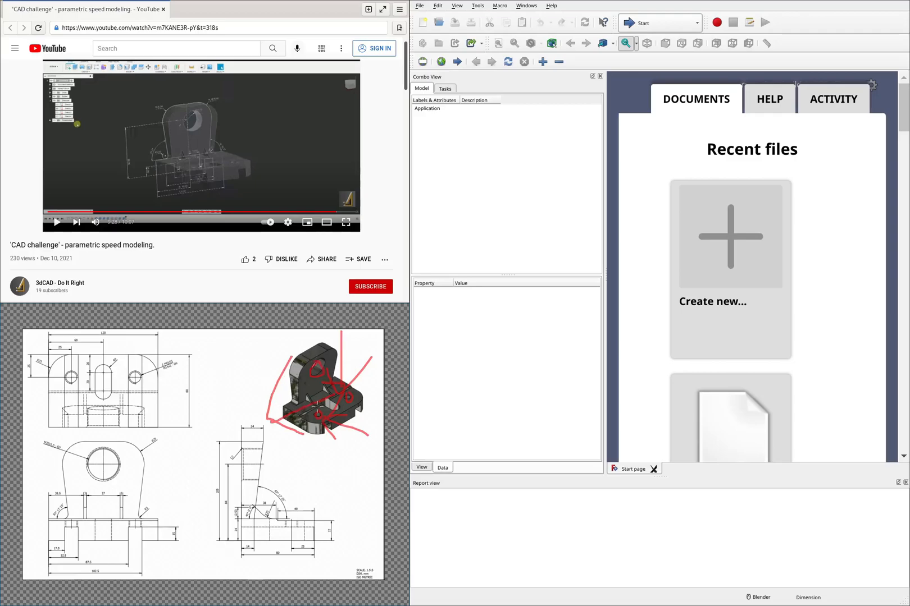
key("shift+F9")
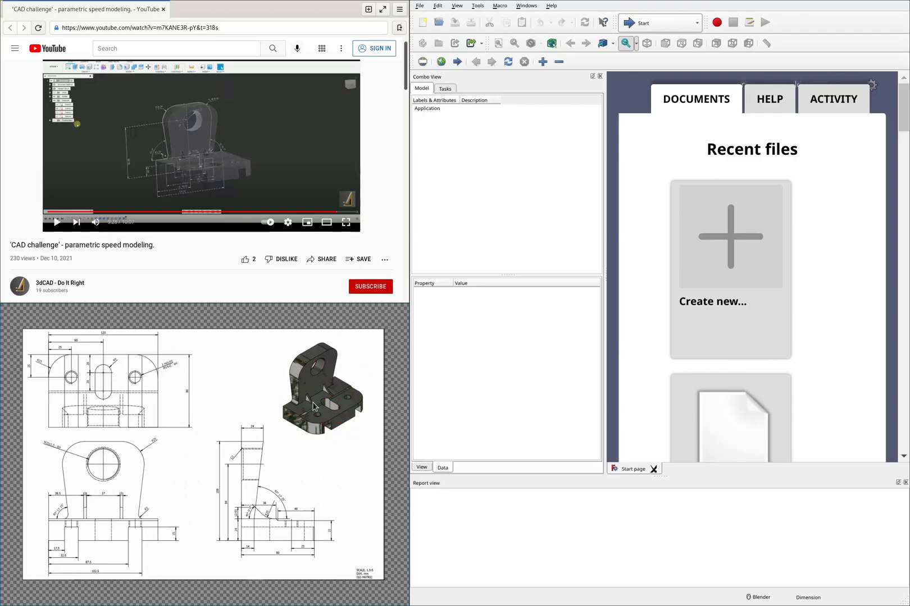
scroll(312, 403, "up", 5)
key("F9")
left_click_drag(295, 402, 322, 412)
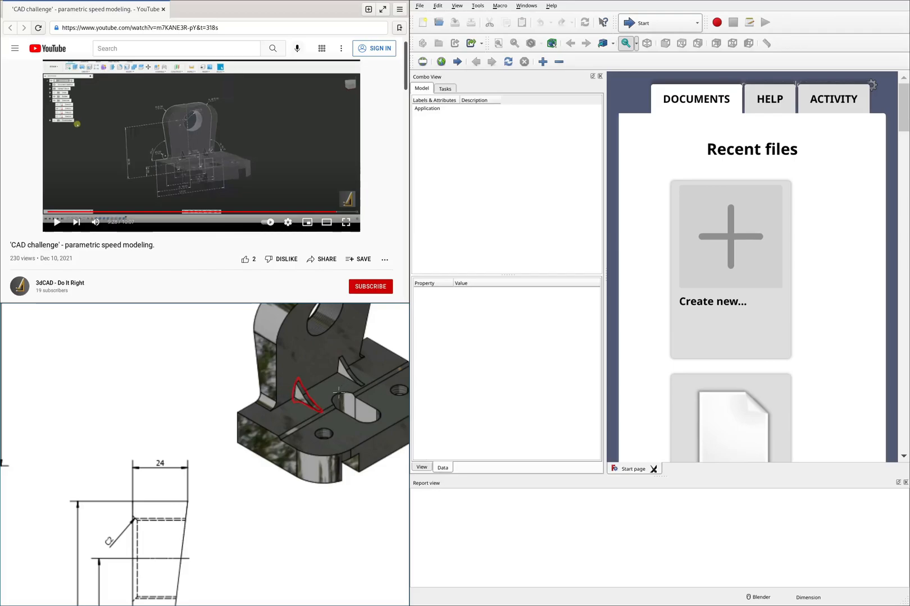
key("F9")
scroll(328, 390, "down", 6)
scroll(258, 401, "up", 3)
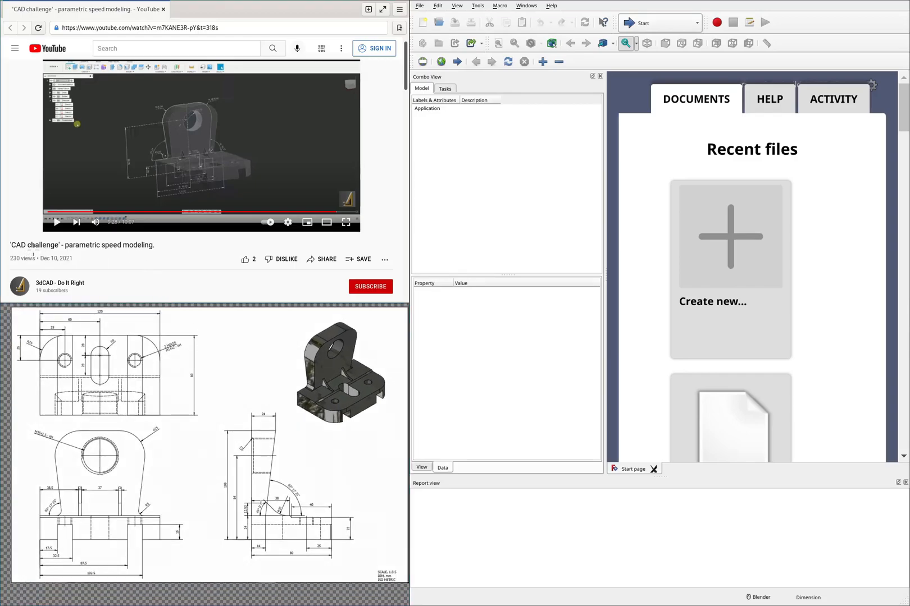
mouse_move(61, 250)
left_mouse_down()
mouse_move(178, 248)
mouse_move(51, 247)
mouse_move(109, 256)
mouse_move(140, 218)
mouse_move(122, 231)
mouse_move(118, 214)
left_mouse_up()
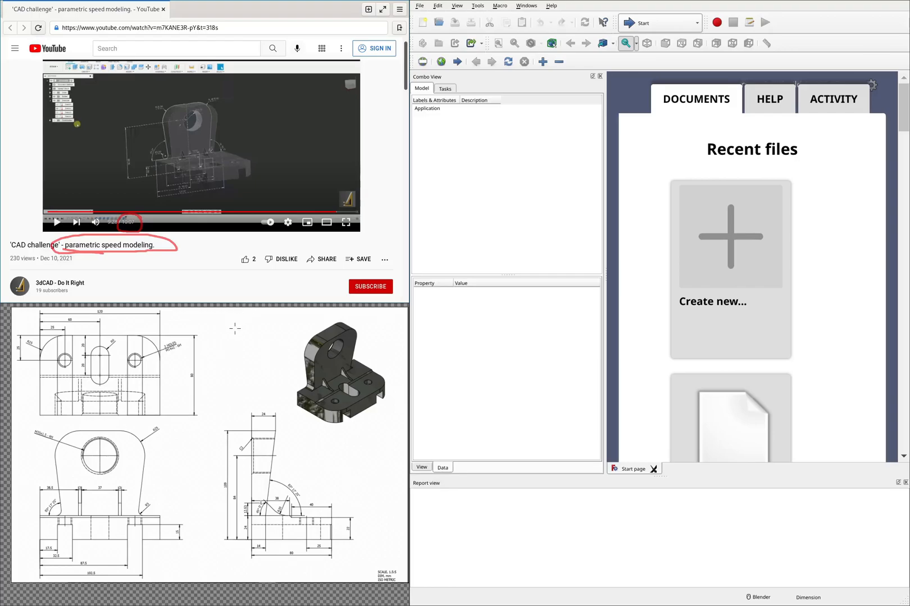
key("shift+F9")
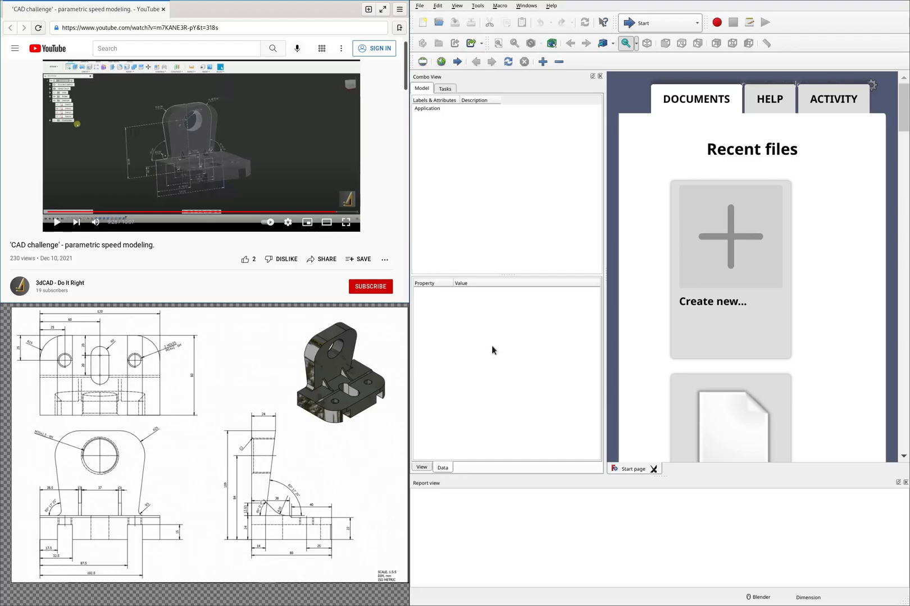
Step: Create a new document with a Part Design body and start a sketch on its YZ plane
left_click(711, 235)
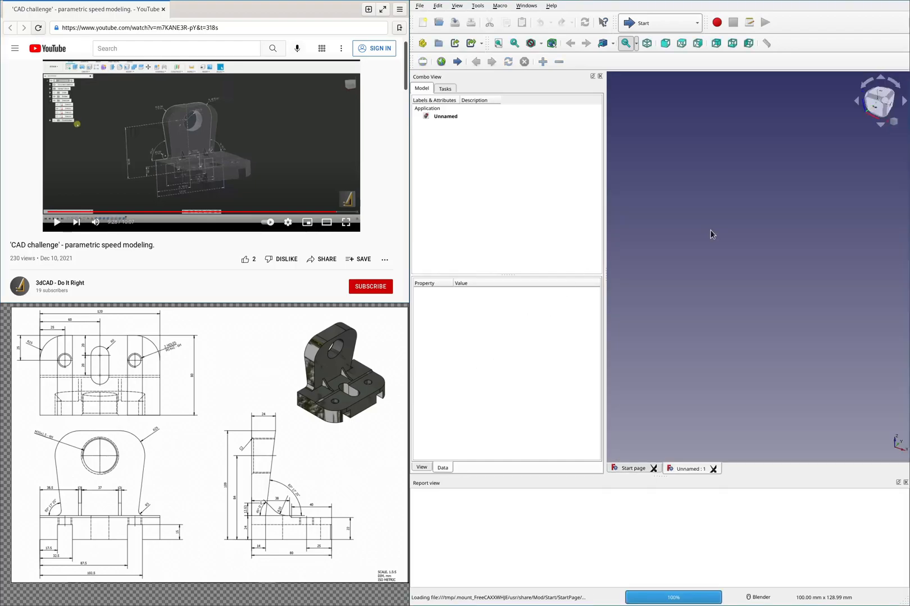
left_click(632, 28)
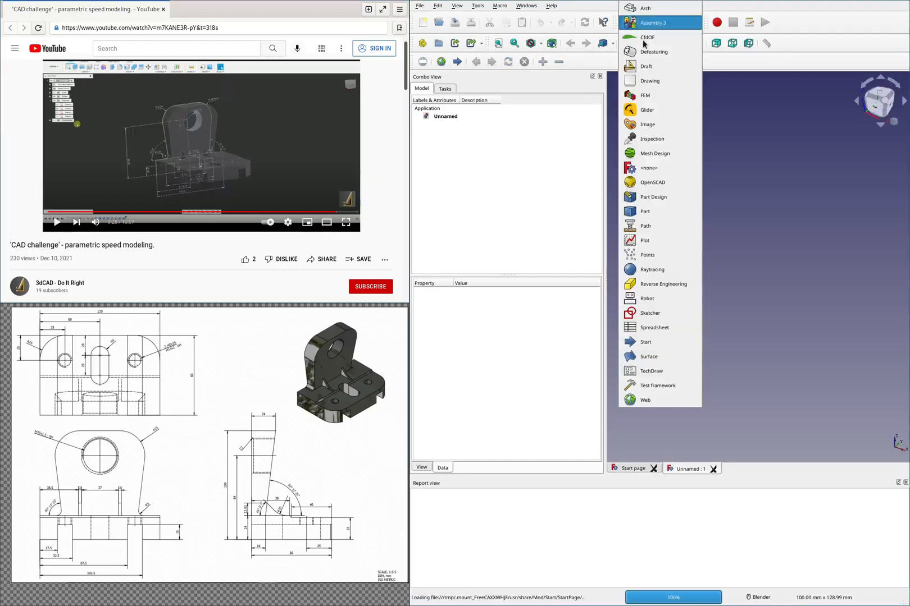
left_click(655, 198)
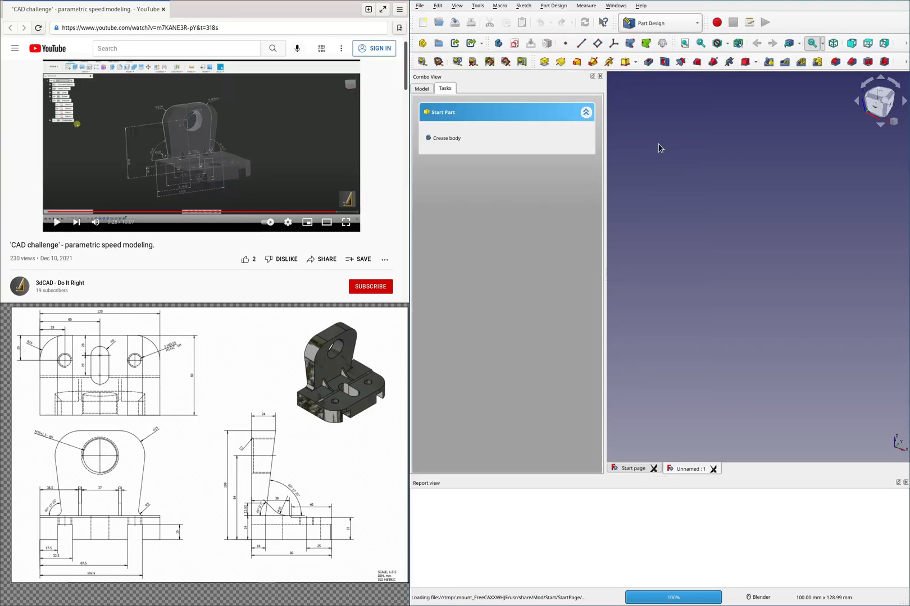
left_click(442, 140)
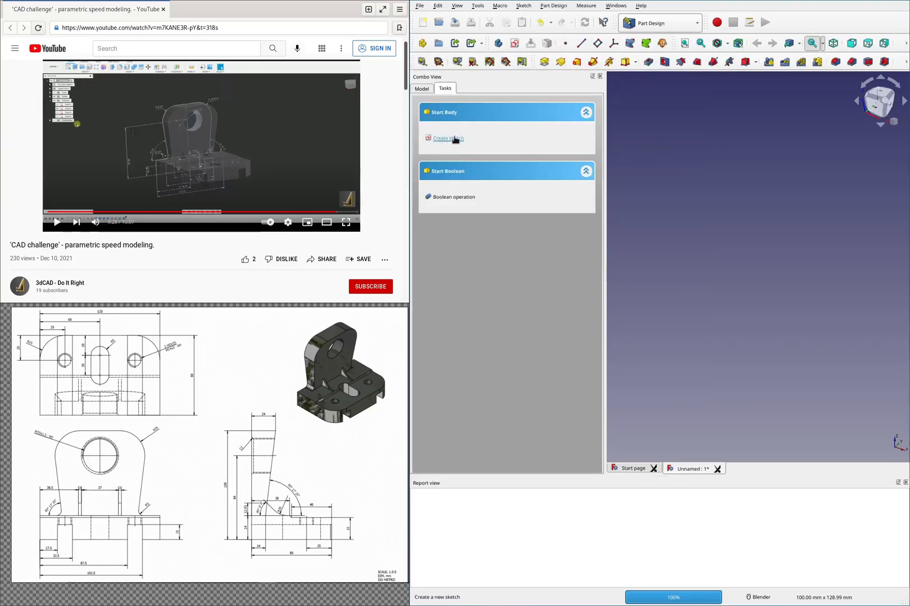
left_click(501, 147)
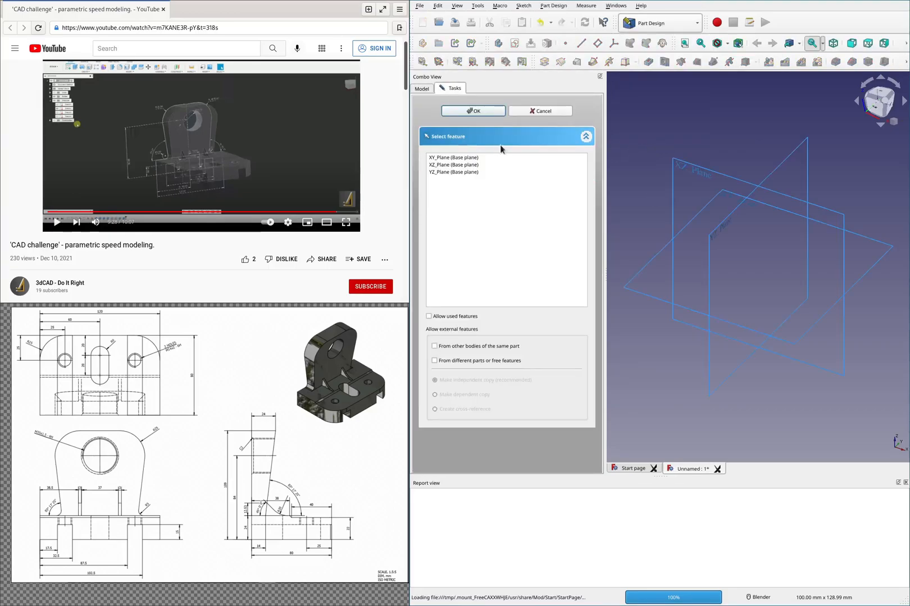
left_click(836, 214)
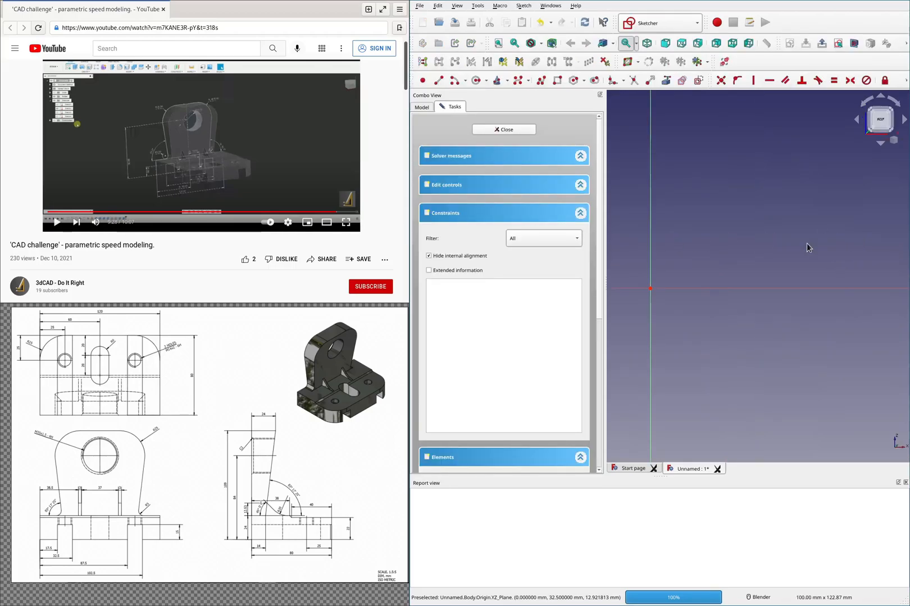
Step: Sketch a closed L-shaped polyline about 47 mm wide and 62 mm high, cornered at the origin, with a stepped base and slanted upright edge
left_click(518, 80)
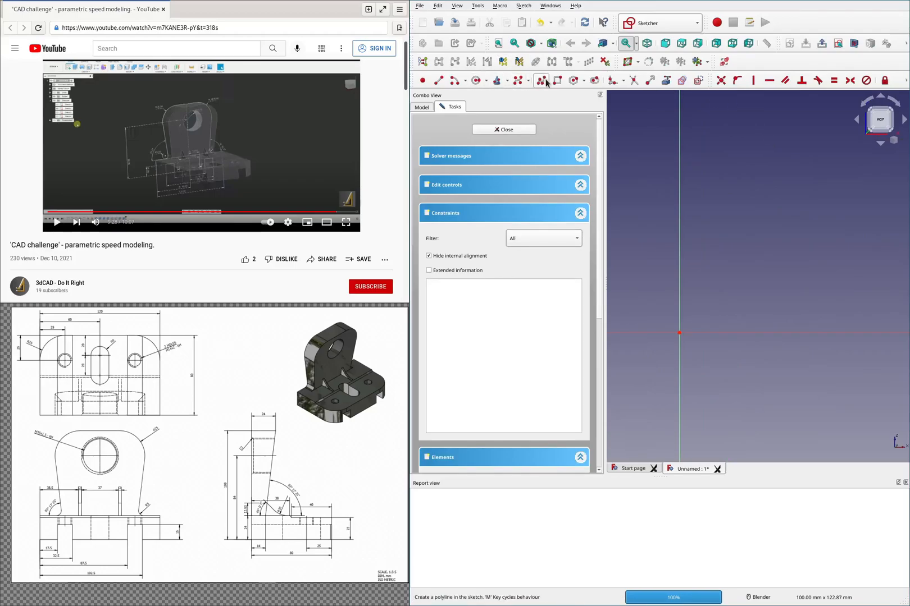
left_click(679, 144)
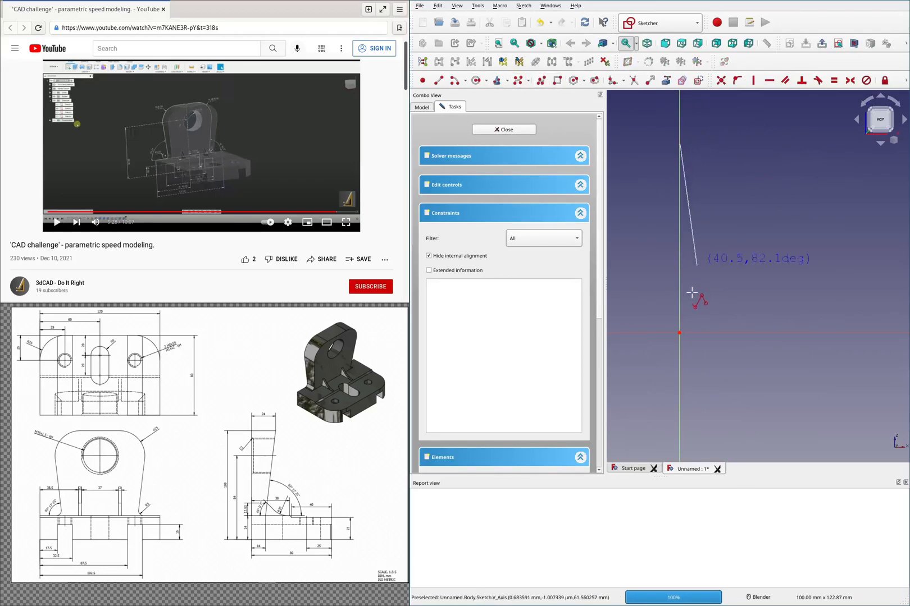
left_click(680, 333)
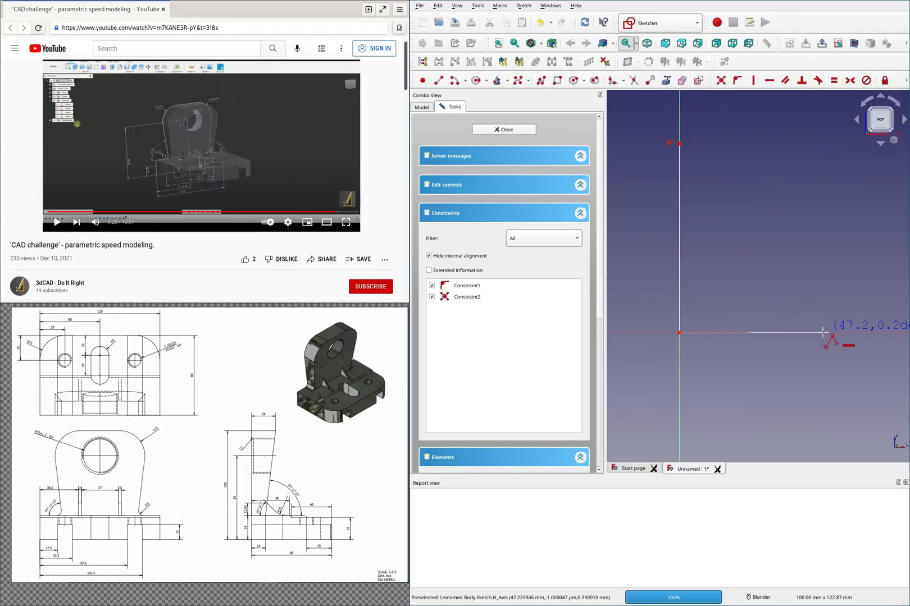
left_click(823, 333)
left_click(823, 303)
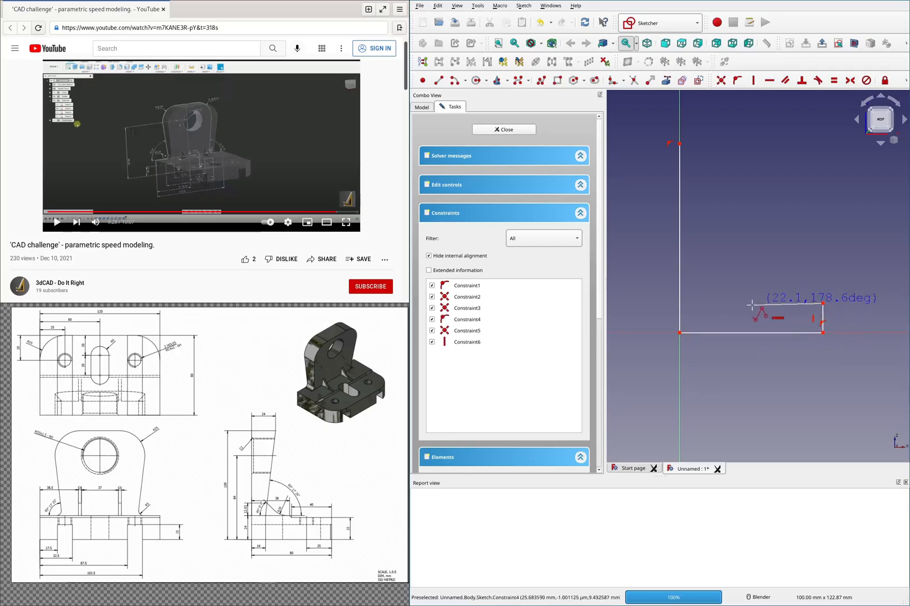
left_click(759, 299)
left_click(746, 289)
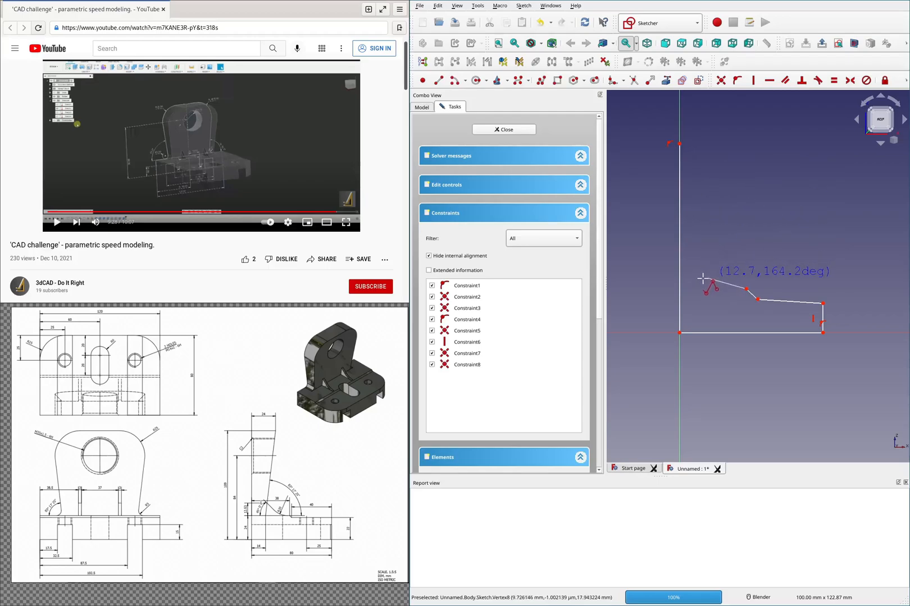
left_click(744, 150)
left_click(680, 145)
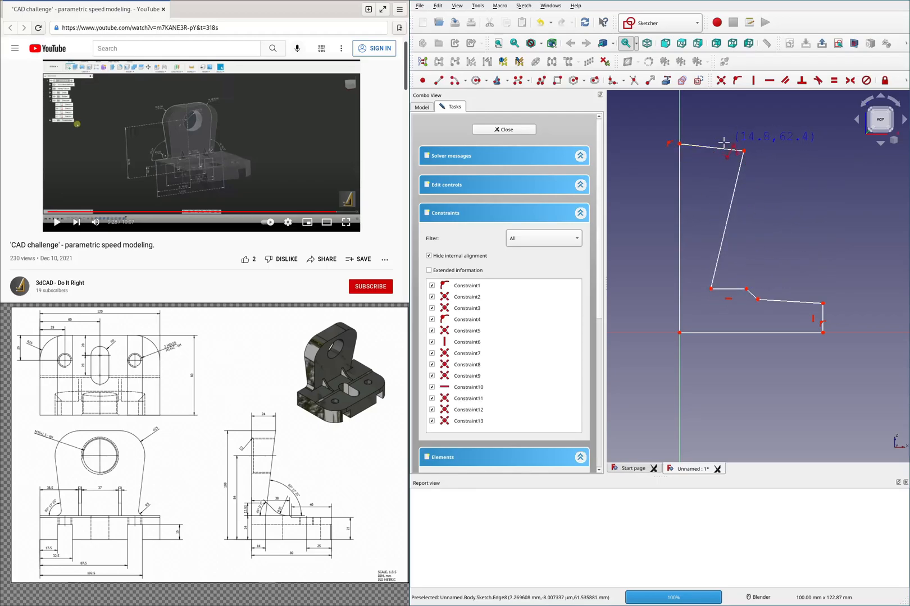
Step: Constrain the profile's top edge and the base's upper edge to horizontal
left_click(714, 149)
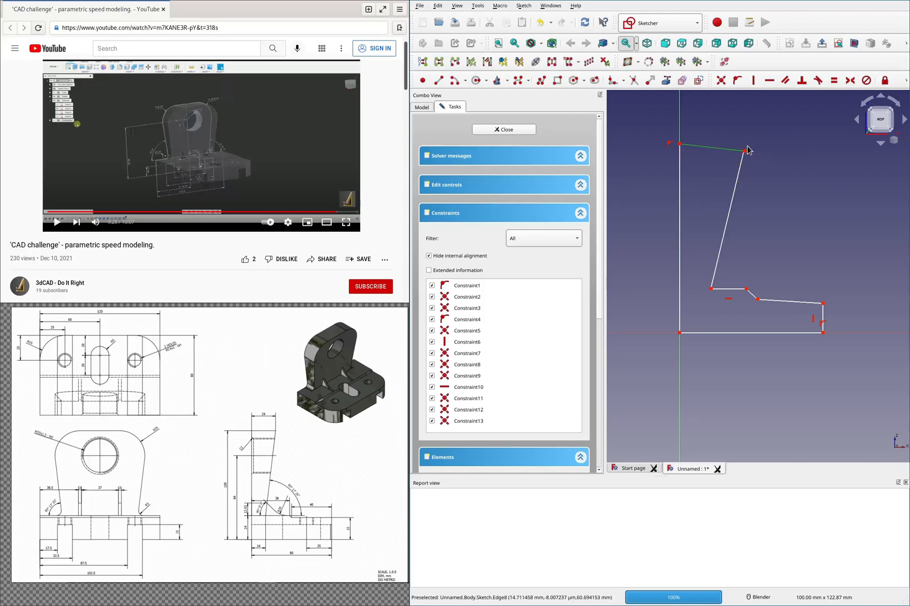
key("h")
left_click(787, 306)
key("h")
left_click(728, 289)
key("h")
left_click(722, 314)
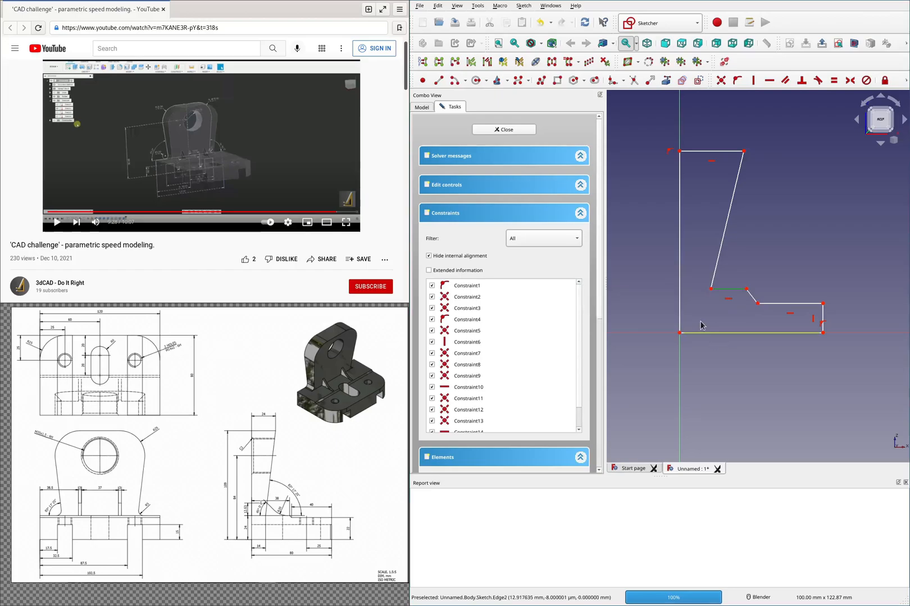
Step: Try to apply a 109 mm horizontal distance constraint to the profile's vertical back edge
left_click(680, 281)
key("shift+h")
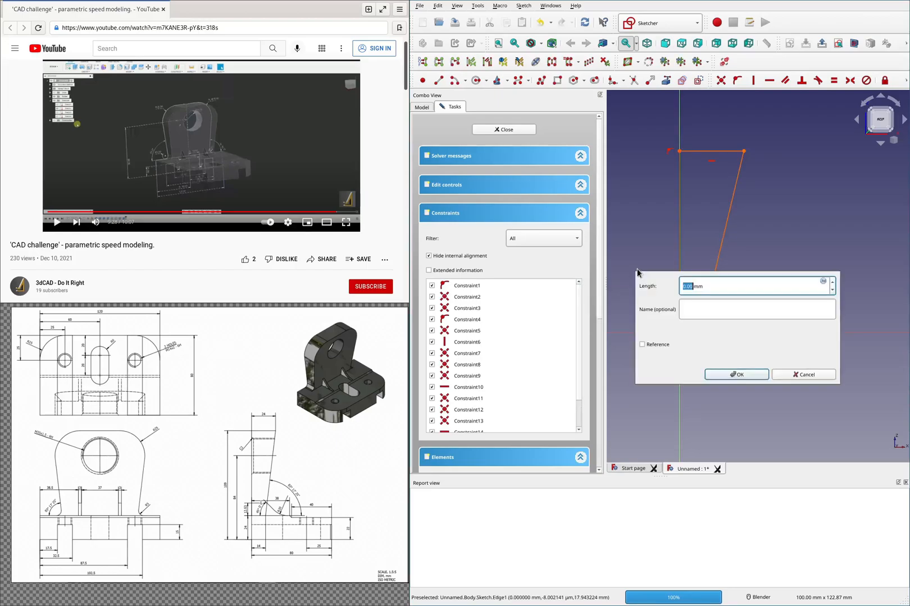
type("109")
key("Return")
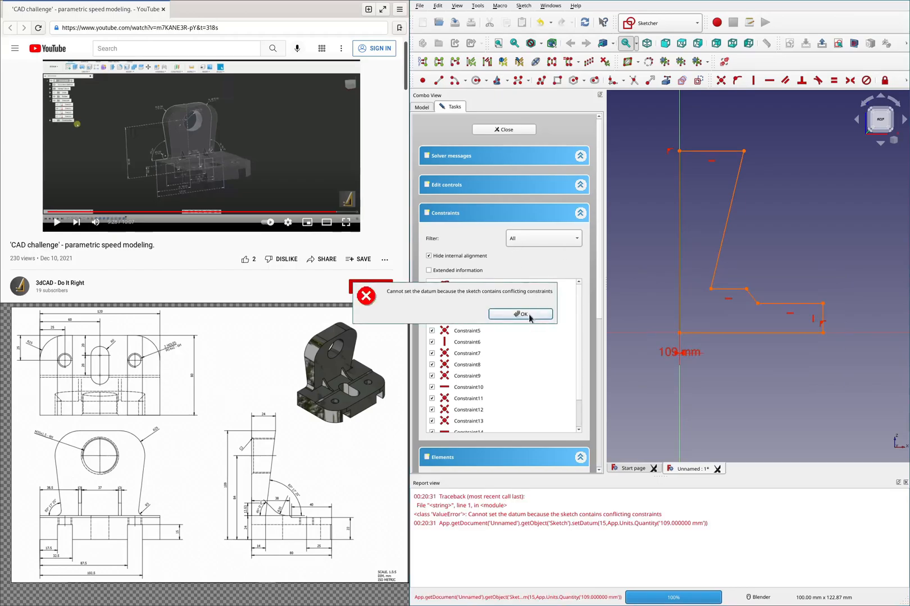
left_click(530, 315)
Step: Constrain the vertical back edge to a vertical distance of 109 mm
left_click(678, 264)
key("shift+v")
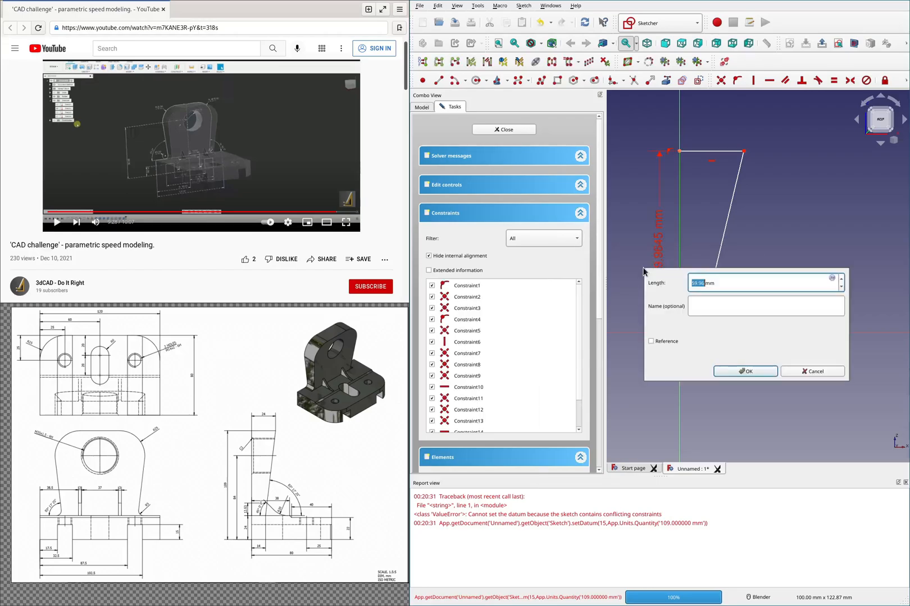
type("109")
key("Return")
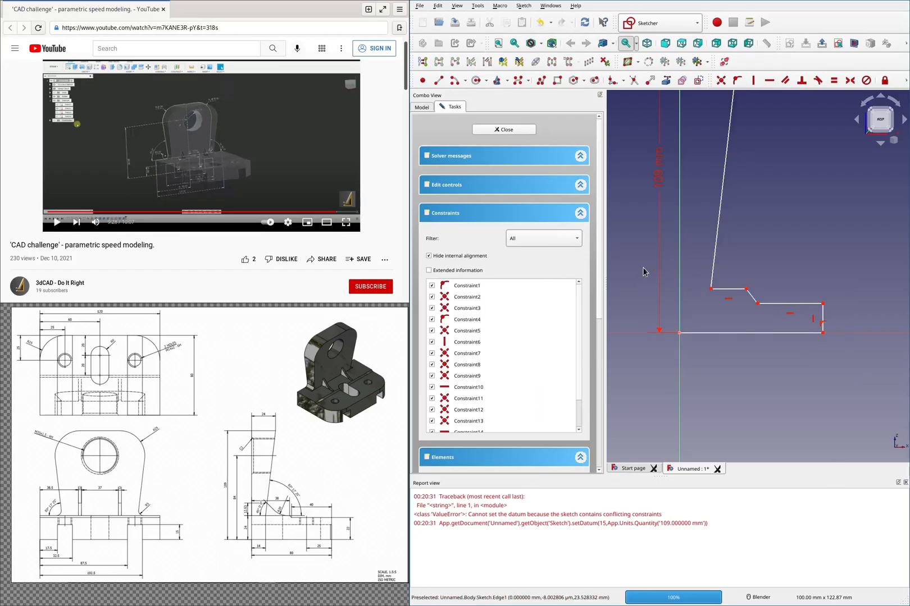
Step: Constrain the bottom edge of the profile to a horizontal distance of 80 mm
scroll(678, 291, "down", 2)
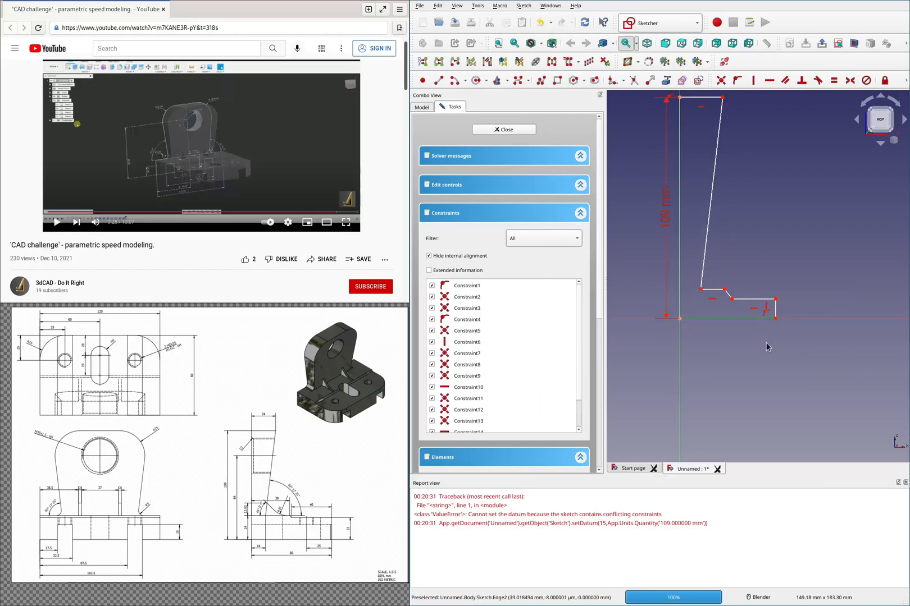
key("shift+h")
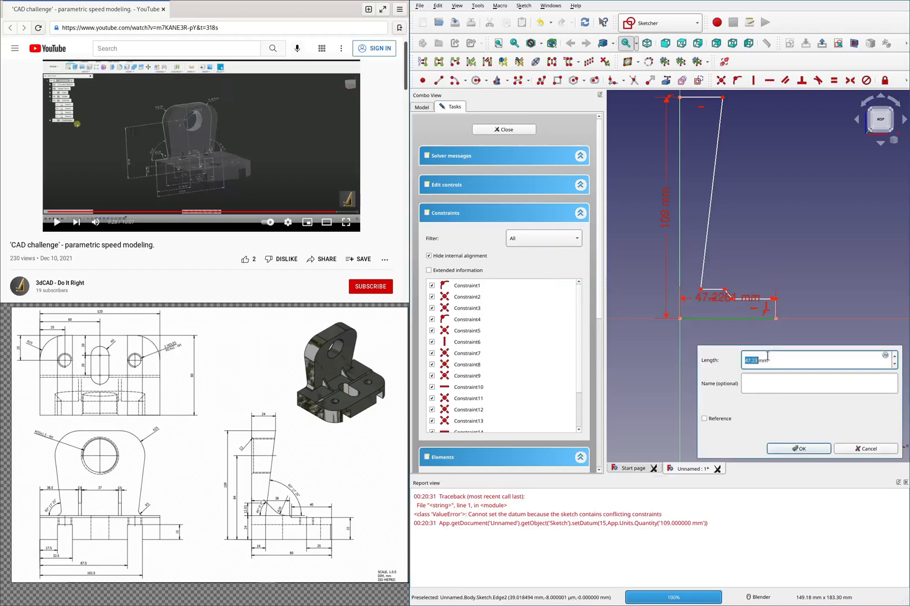
type("80")
key("Return")
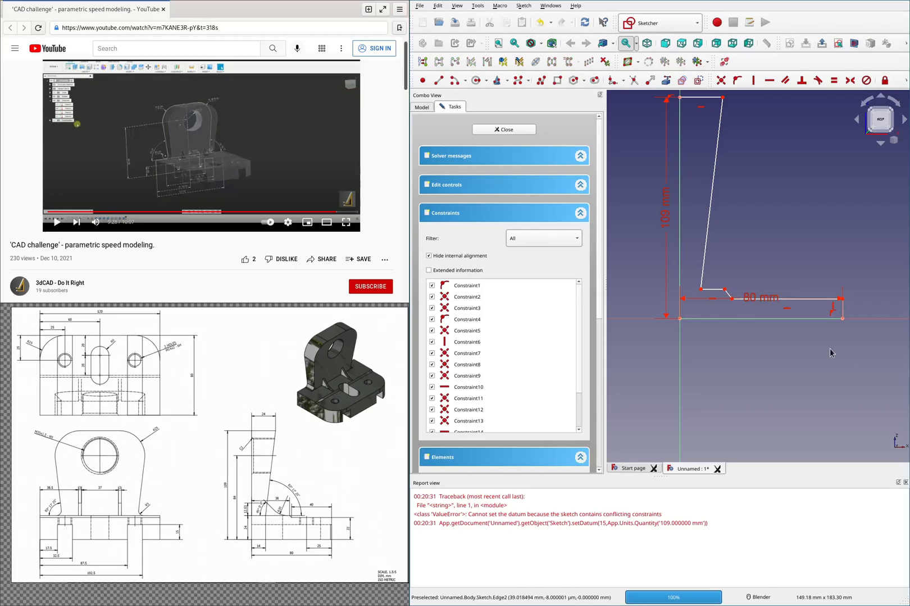
Step: Constrain the foot of the slanted edge to a horizontal distance of 14 mm from the origin
left_click(701, 289)
left_click(680, 319)
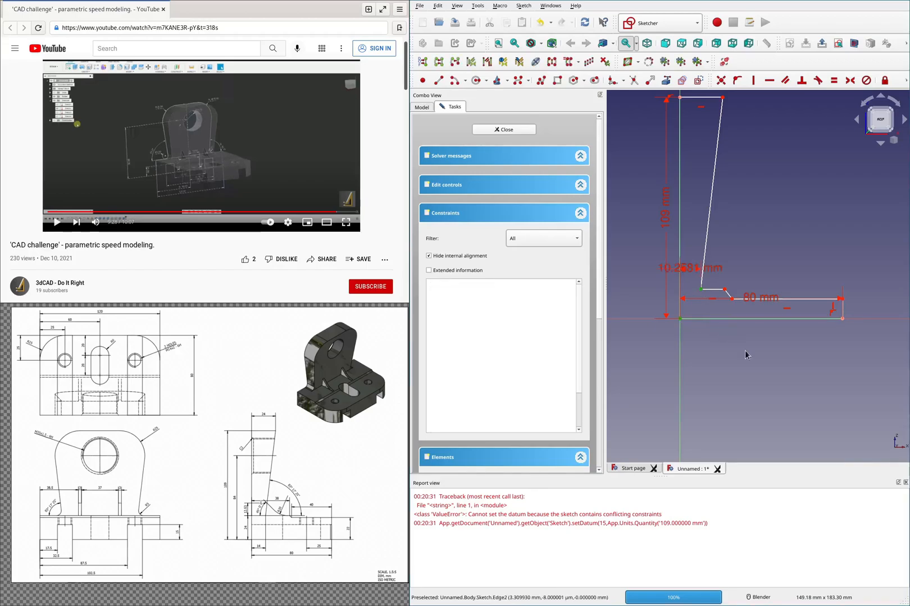
type("l14")
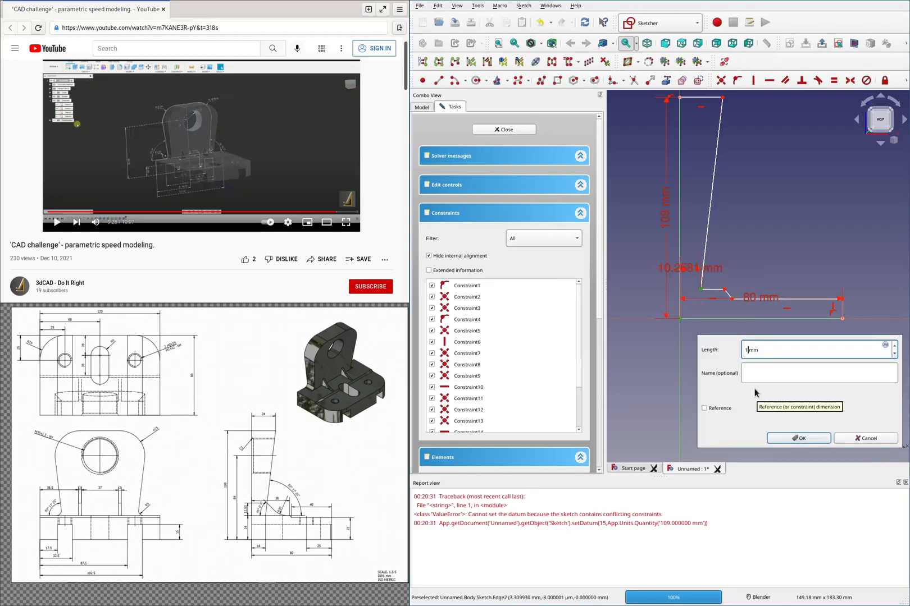
key("Return")
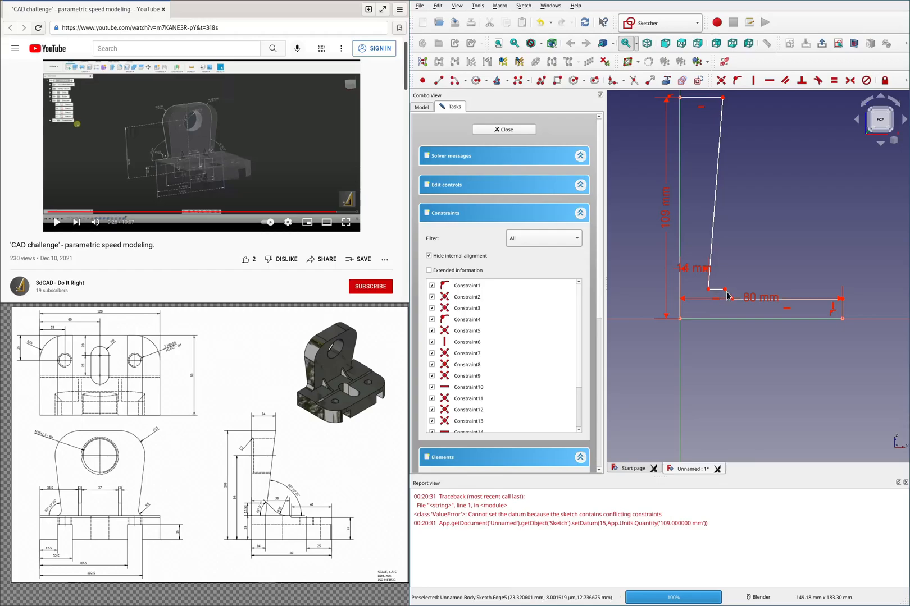
left_click(725, 290)
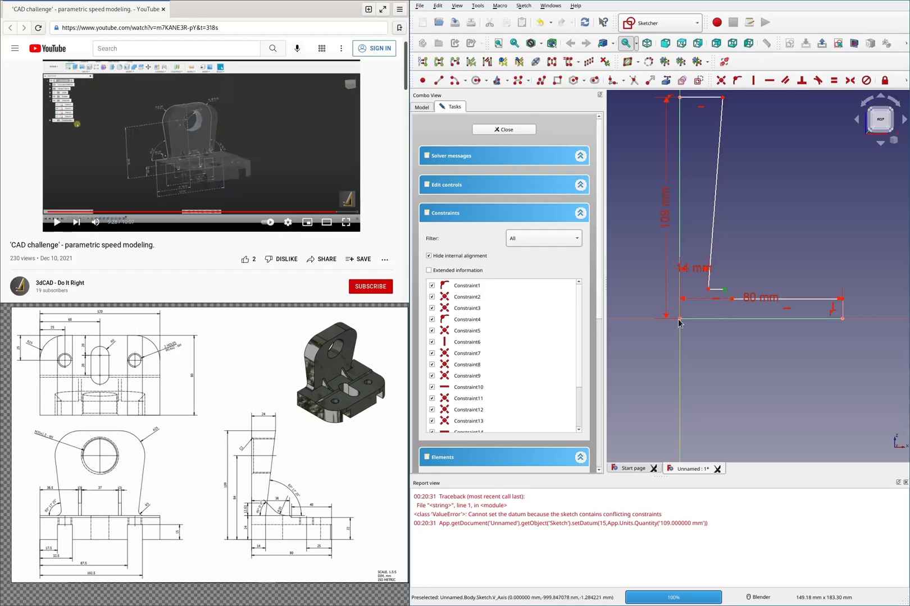
key("i")
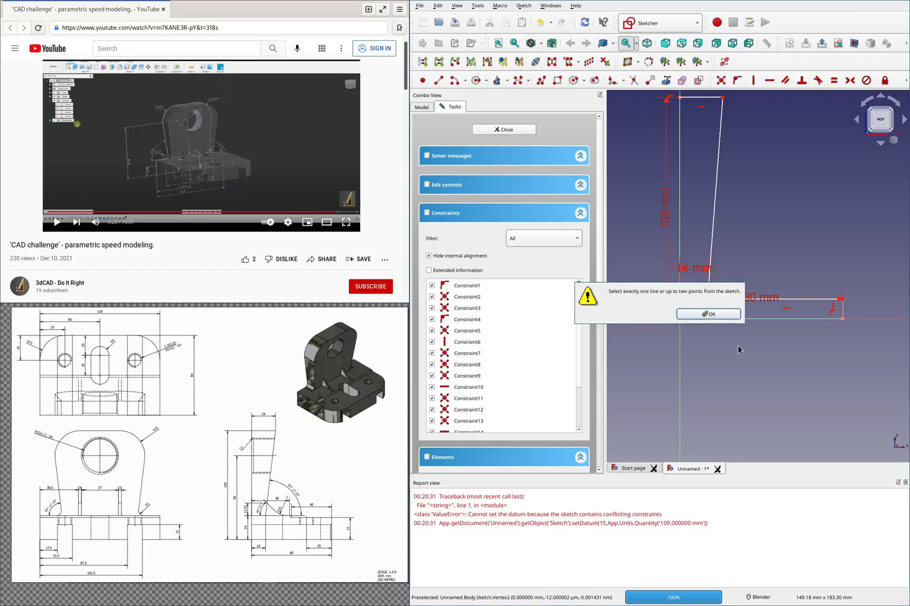
left_click(709, 314)
left_click(725, 290)
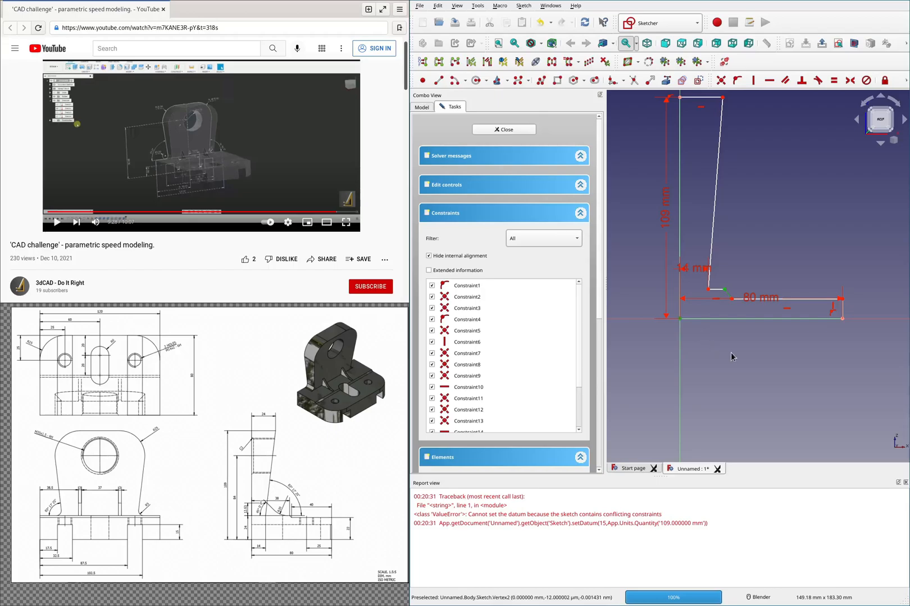
key("i")
left_click(708, 314)
Step: Constrain the outer corner of the inner ledge to a horizontal distance of 38 mm from the origin
left_click(691, 320)
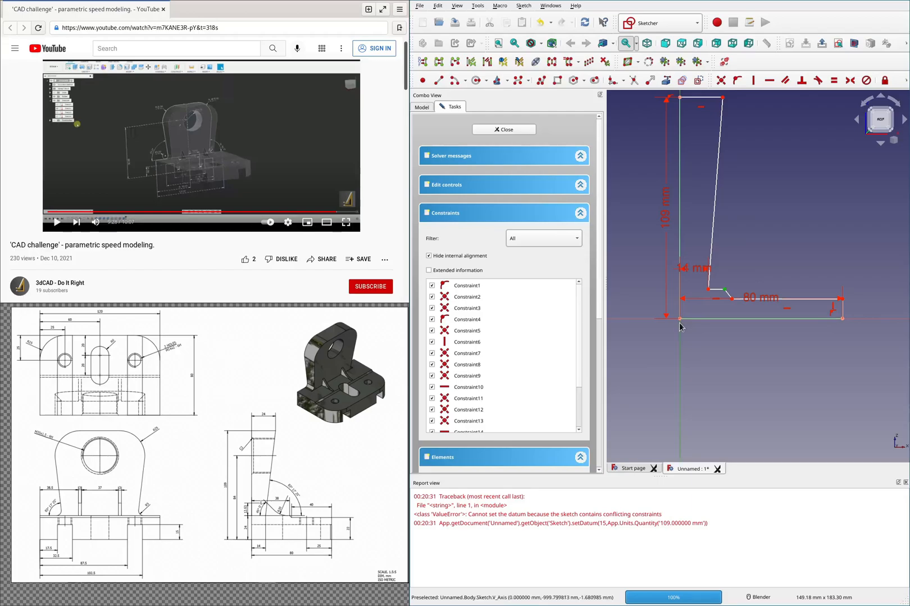
key("shift+h")
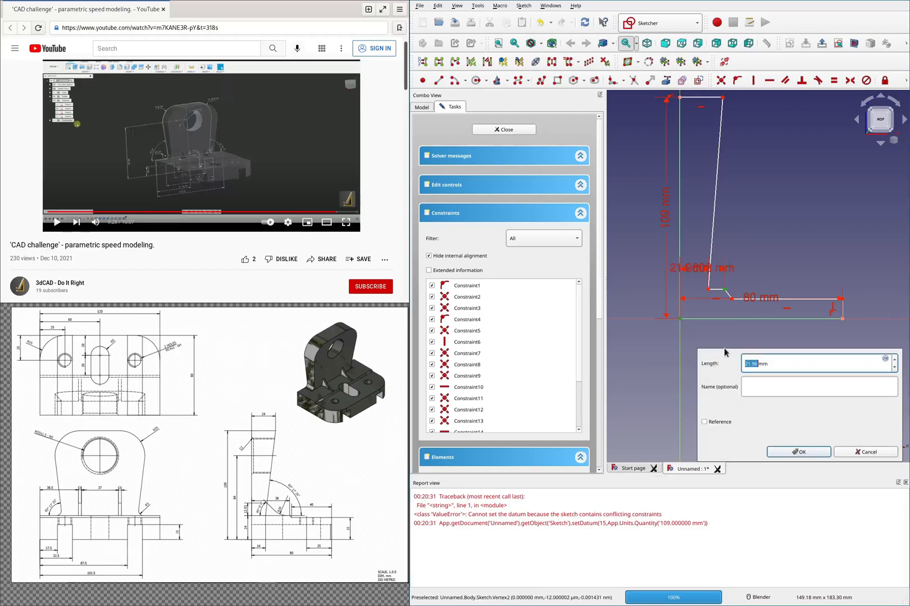
type("14")
key("Return")
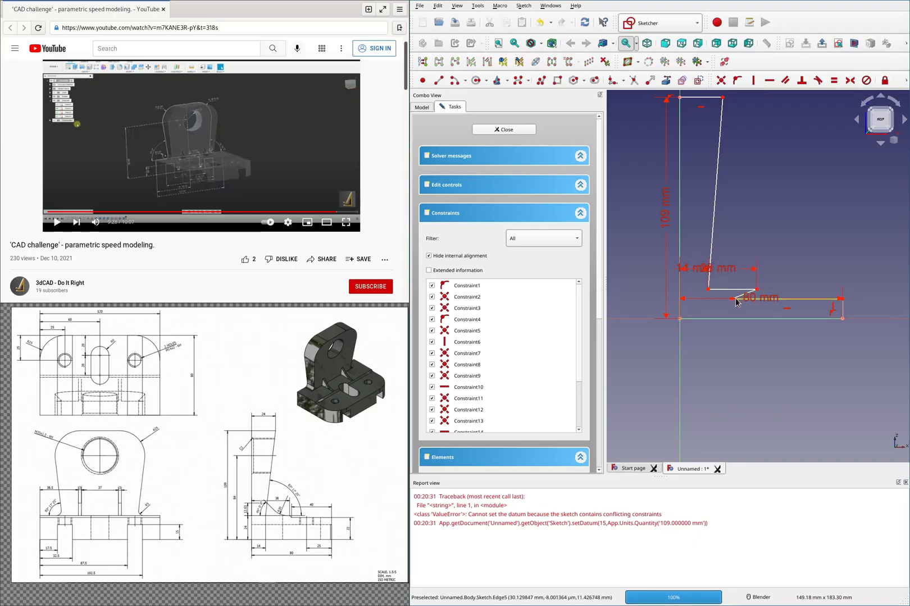
Step: Set the base's upper edge to 40 mm long and its outer vertical edge to 22 mm high
left_click_drag(732, 300, 777, 301)
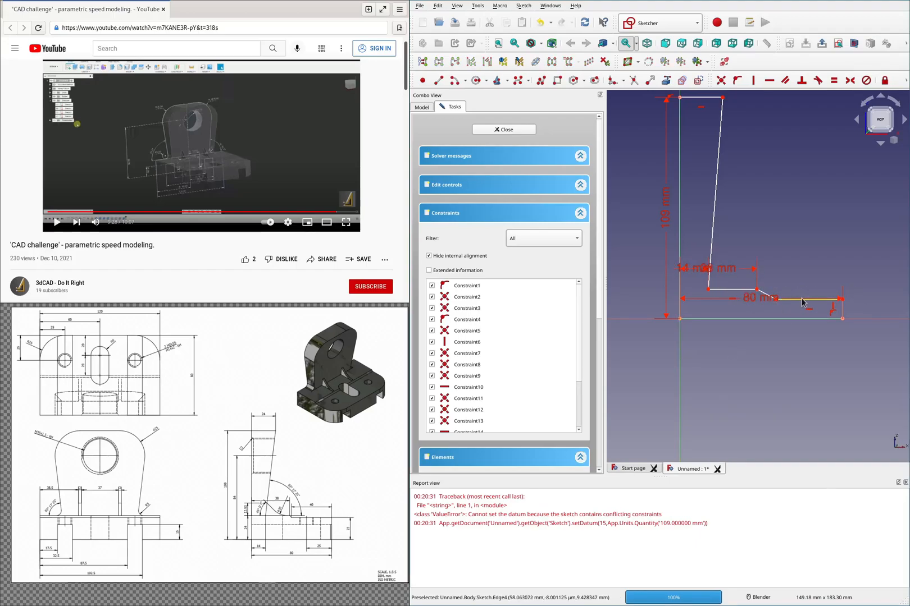
key("l")
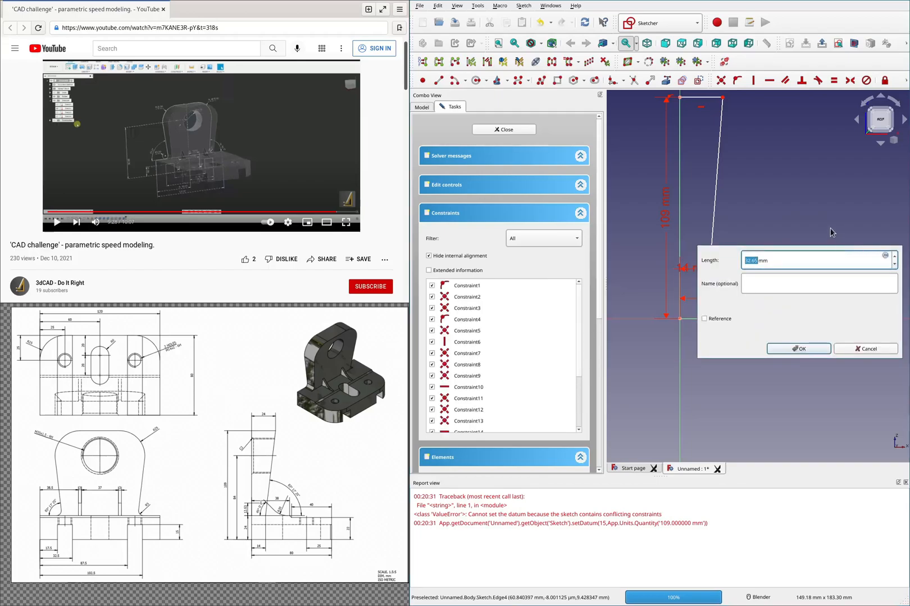
type("40")
key("Return")
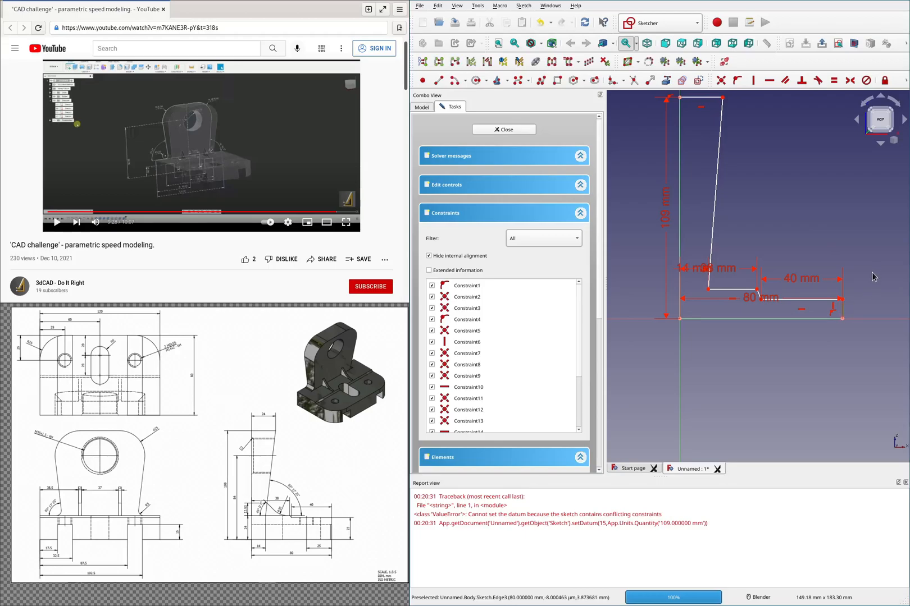
type("i22")
key("Return")
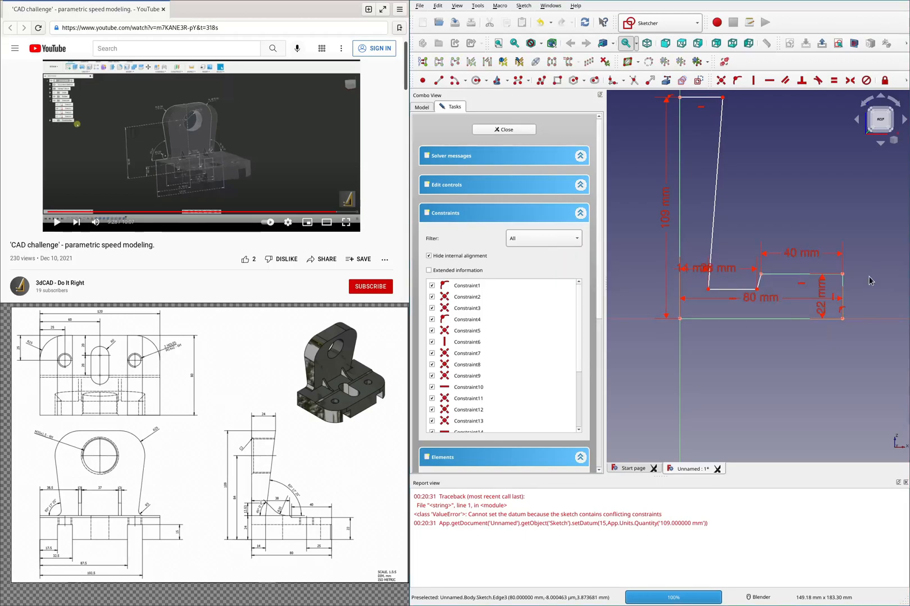
Step: Raise the inner ledge above the base and try to set the slanted edge's foot 24 mm horizontally from the origin
left_click_drag(757, 289, 757, 267)
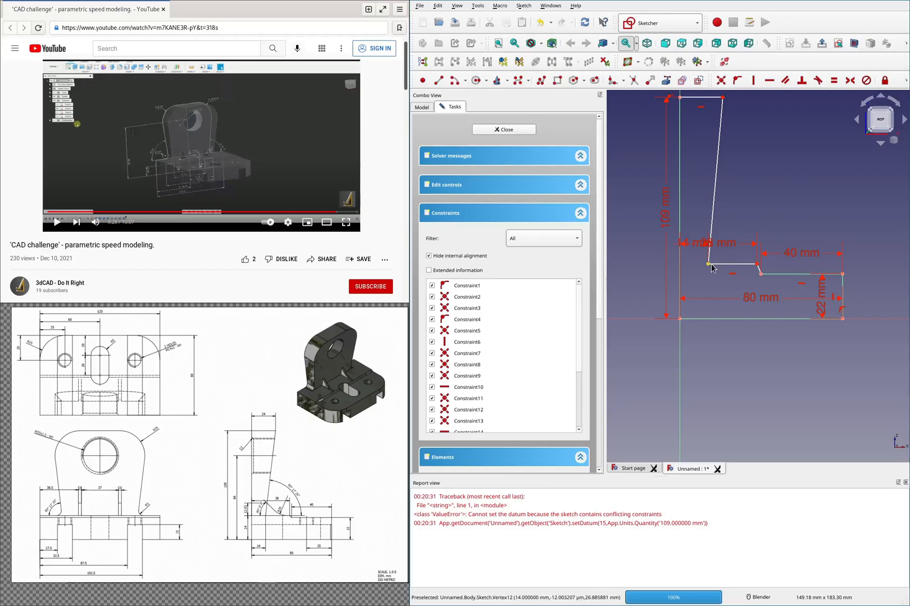
double_click(732, 251)
type("24")
key("Return")
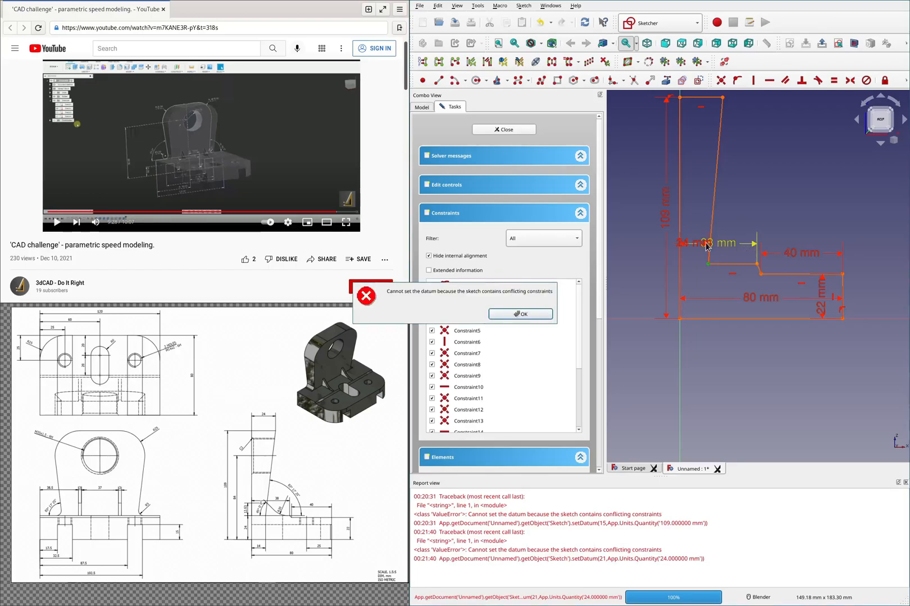
left_click(540, 311)
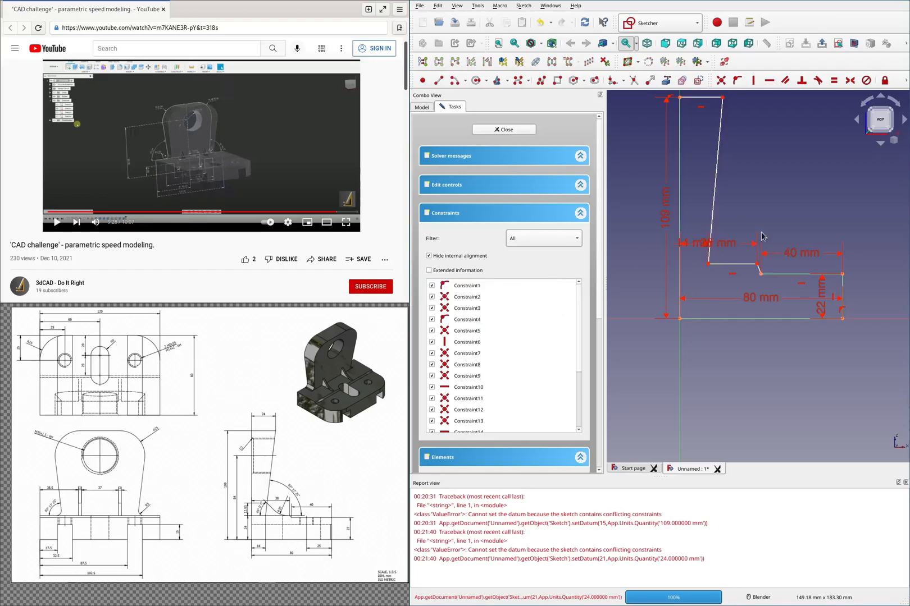
Step: Constrain the inner ledge to a vertical distance of 24 mm above the origin
left_click(710, 267)
type("i2")
type("5")
key("Return")
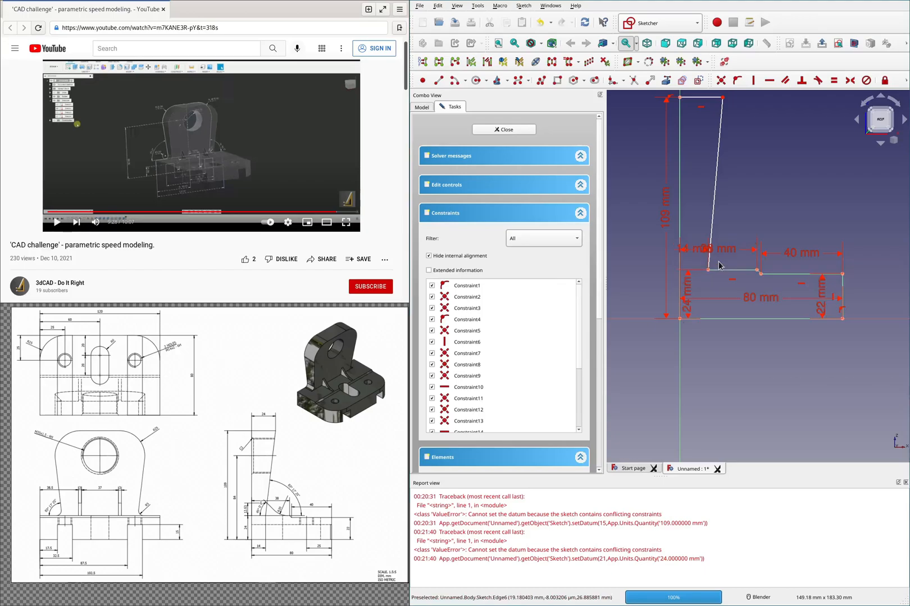
Step: Set the profile's top edge to 24 mm horizontally and compare the sketch with the drawing's side view
left_click(723, 98)
key("l")
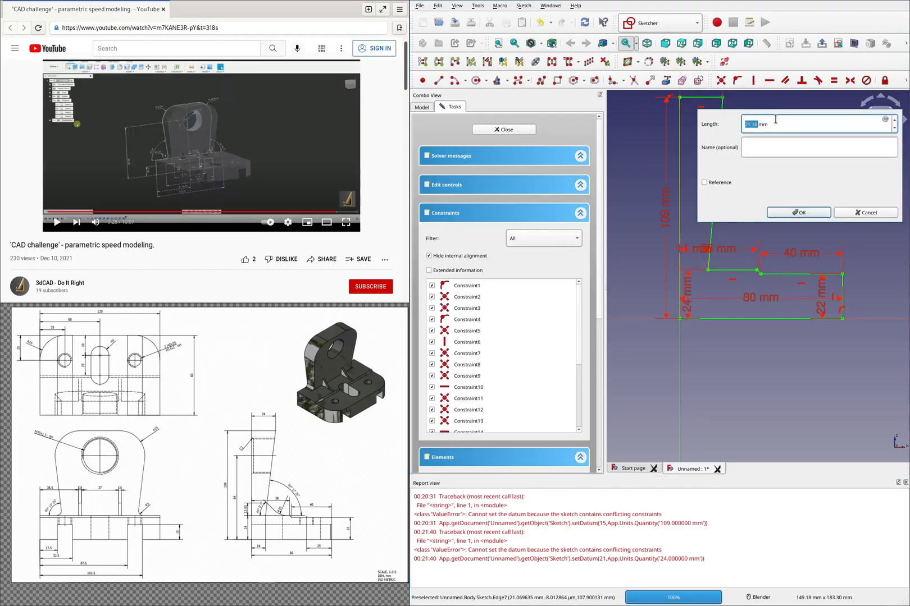
type("24")
left_click(801, 212)
scroll(737, 373, "down", 2)
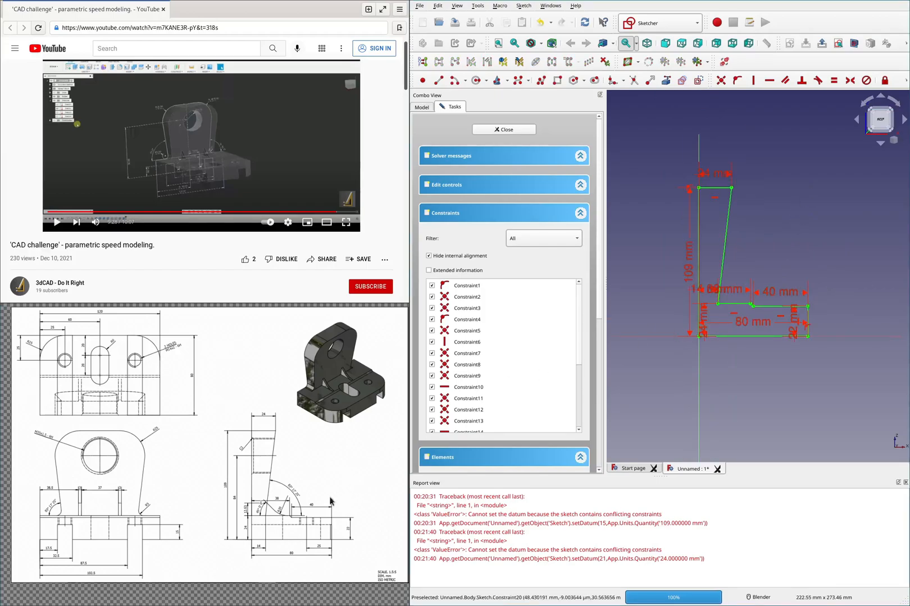
scroll(293, 504, "up", 4)
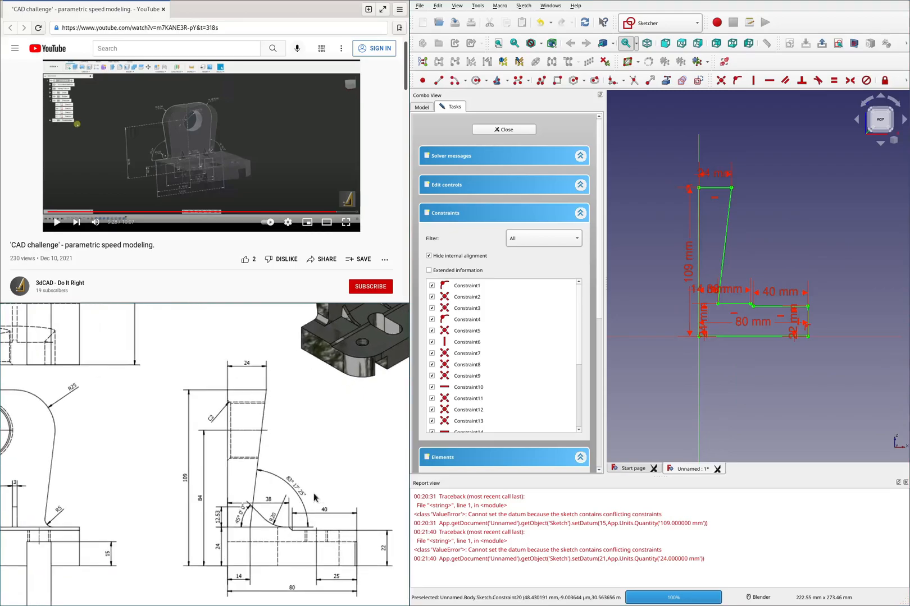
mouse_move(306, 478)
left_mouse_down()
mouse_move(276, 477)
mouse_move(290, 457)
left_mouse_up()
mouse_move(291, 465)
left_mouse_down()
mouse_move(283, 517)
mouse_move(321, 483)
left_mouse_up()
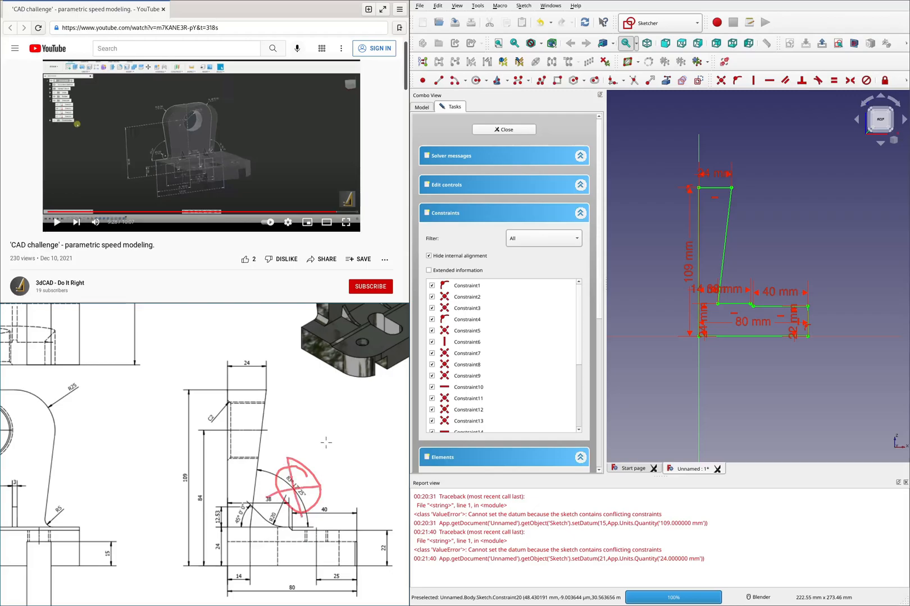
key("shift+F9")
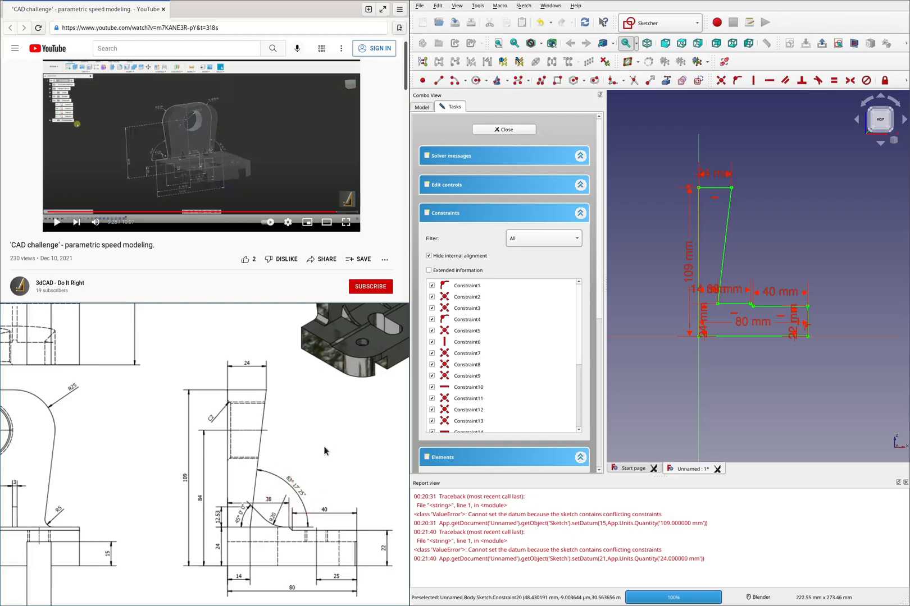
Step: Close the side profile sketch and start padding it with the Two dimensions type
left_click(505, 130)
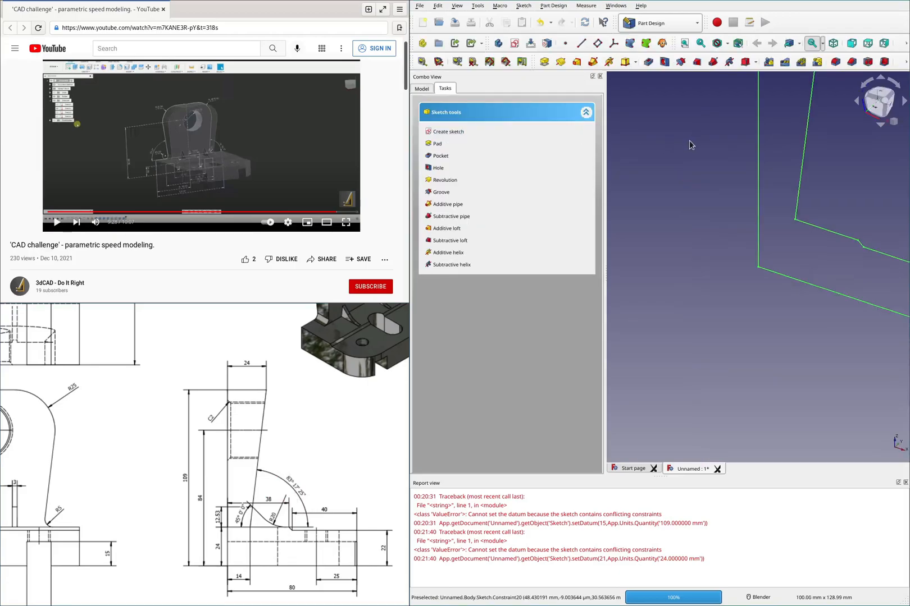
left_click(437, 144)
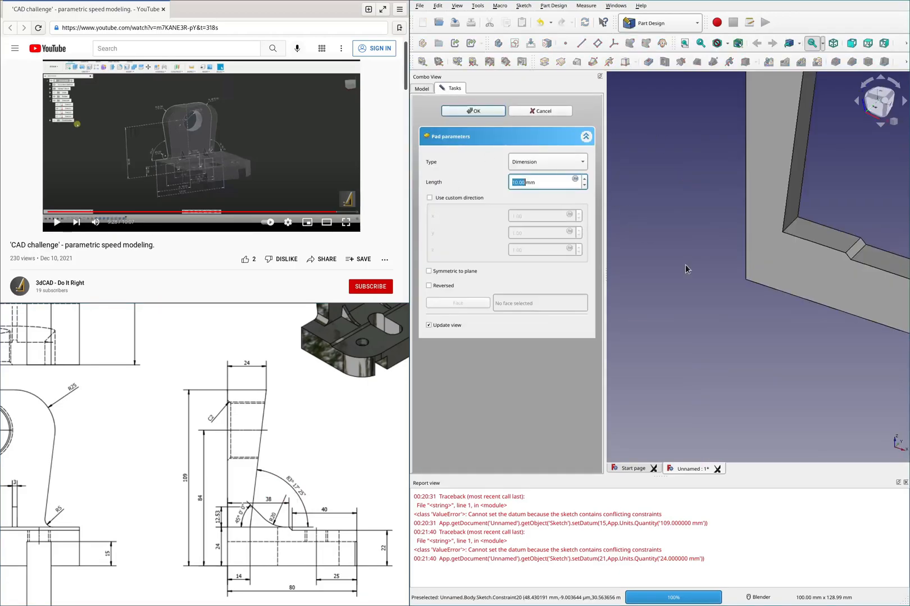
left_click(541, 157)
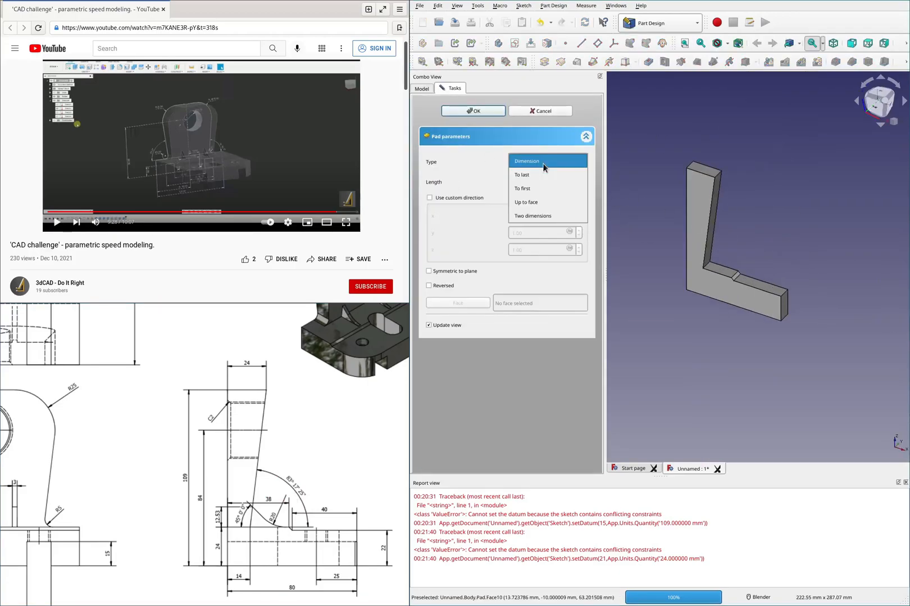
left_click(535, 216)
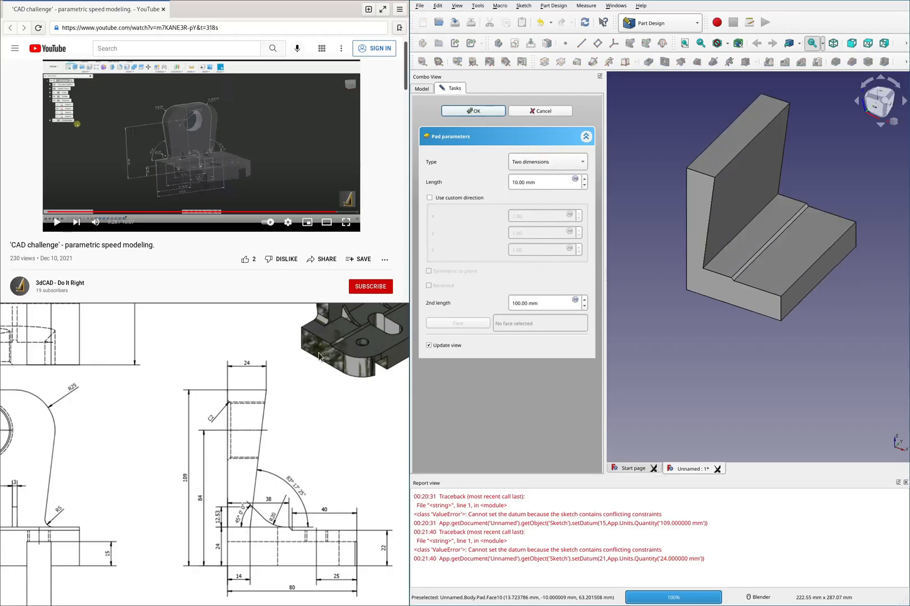
scroll(204, 435, "down", 5)
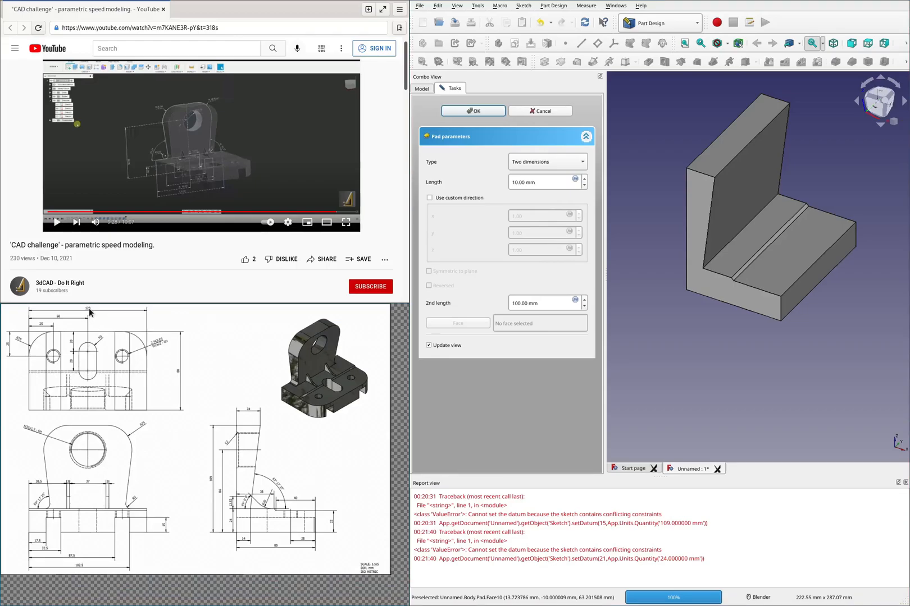
Step: Set both pad lengths to 60 mm and finish the pad
left_click_drag(564, 182, 475, 180)
left_click_drag(537, 182, 510, 183)
type("60")
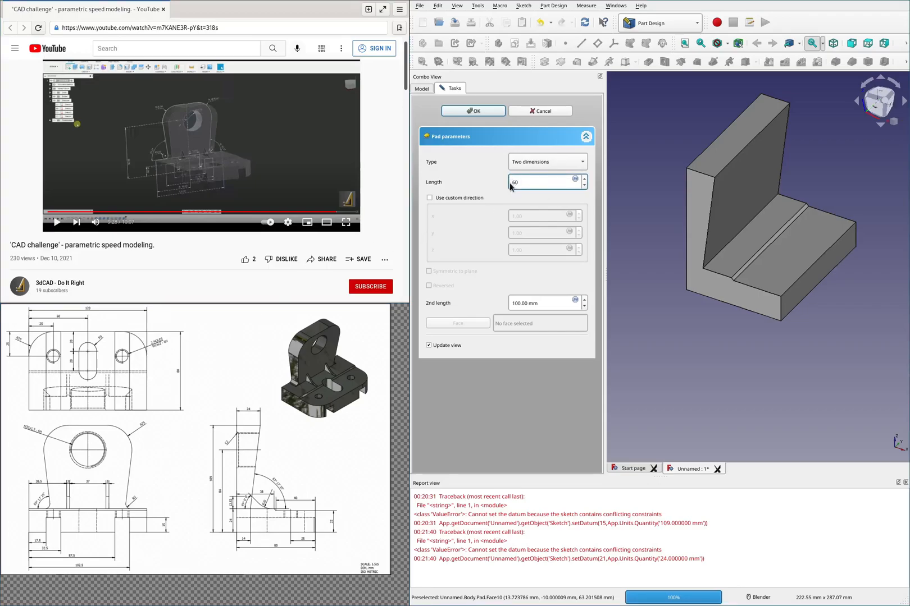
left_click_drag(544, 301, 489, 306)
type("6")
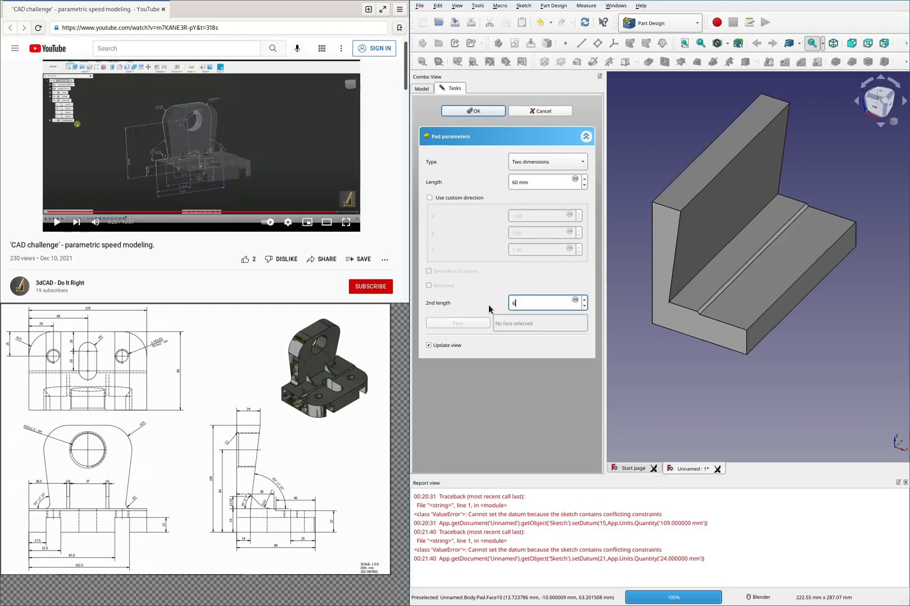
type("0")
key("Return")
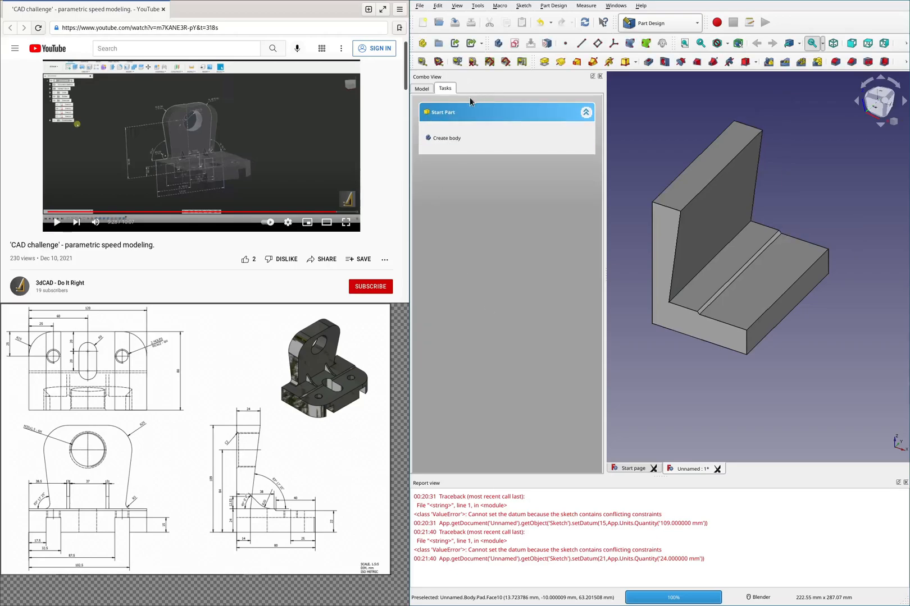
Step: Sketch two small rectangles about 11.5 mm deep along the base's lower edge on its outer end face, and vertically align their inner corners
left_click(778, 315)
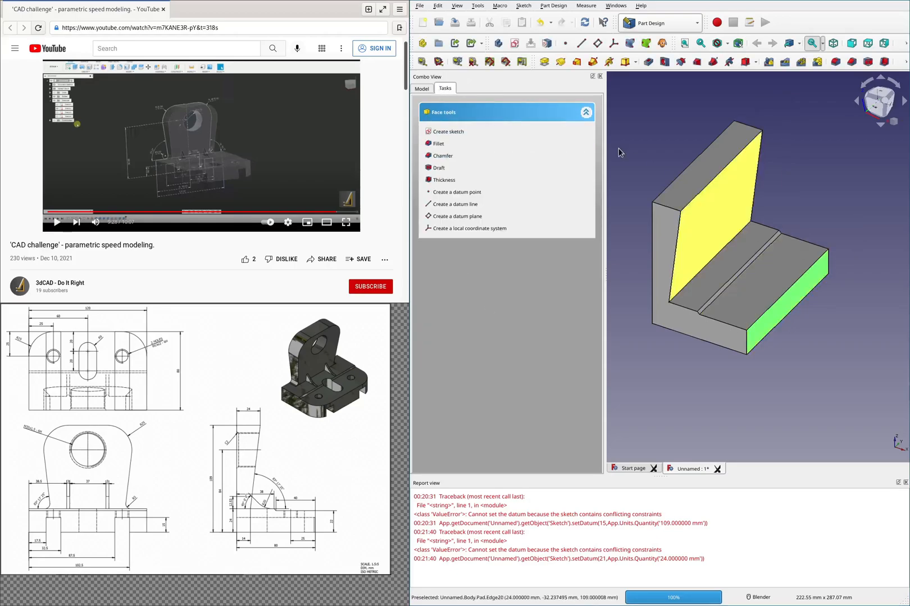
left_click(447, 128)
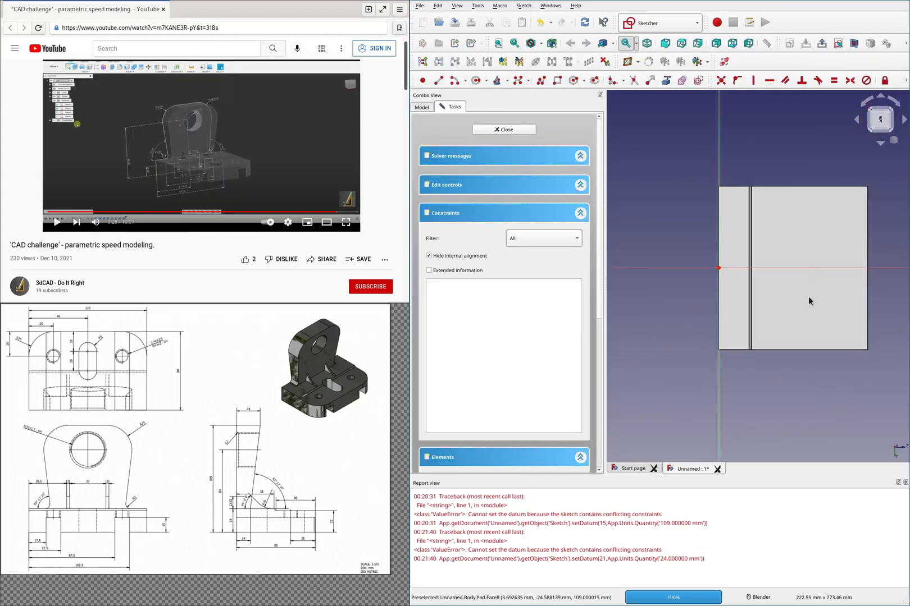
scroll(808, 302, "up", 3)
left_click(557, 80)
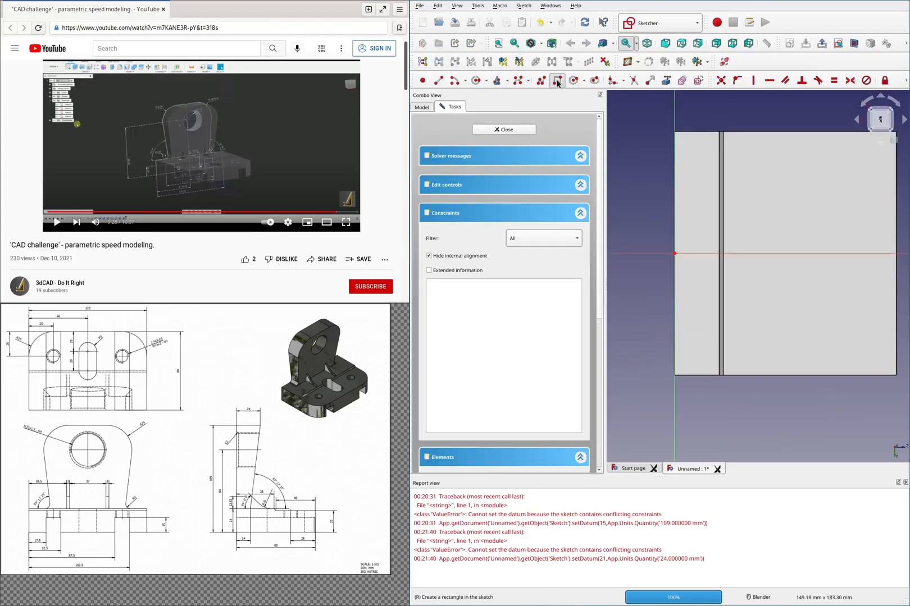
left_click(674, 160)
left_click(697, 184)
left_click(675, 301)
left_click(696, 325)
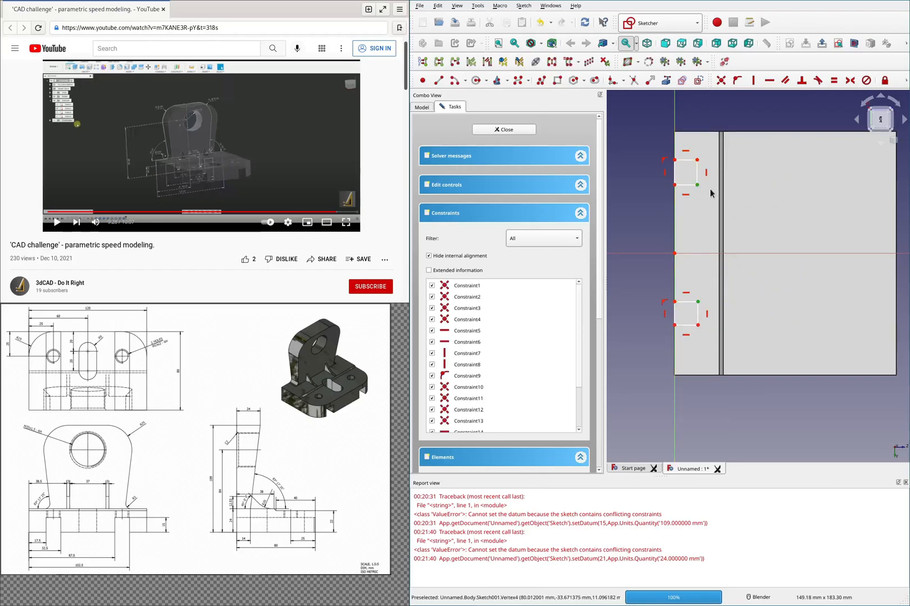
key("v")
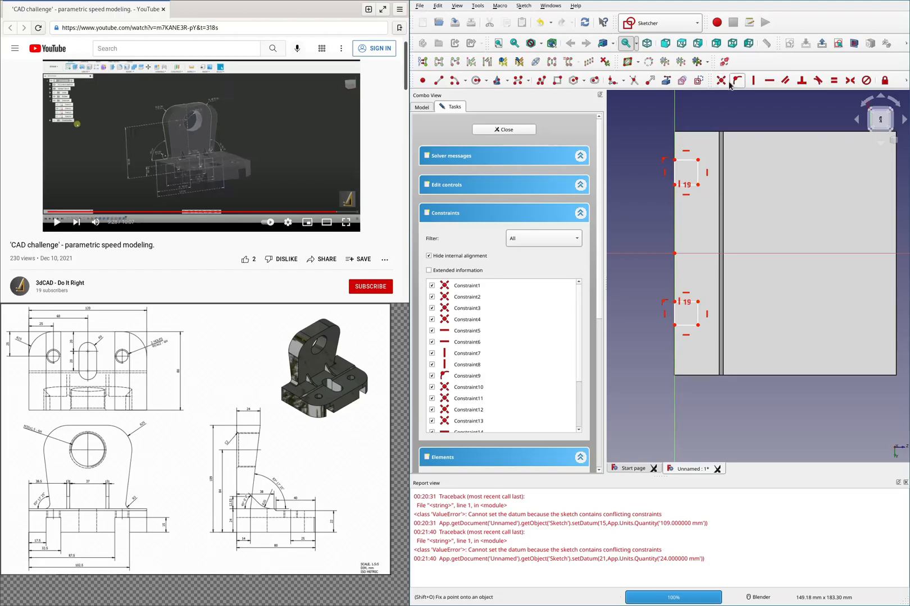
Step: Project the base's side edge as external geometry and constrain the nearer rectangle's two corners 17.5 mm and 32.5 mm vertically from it
left_click(649, 81)
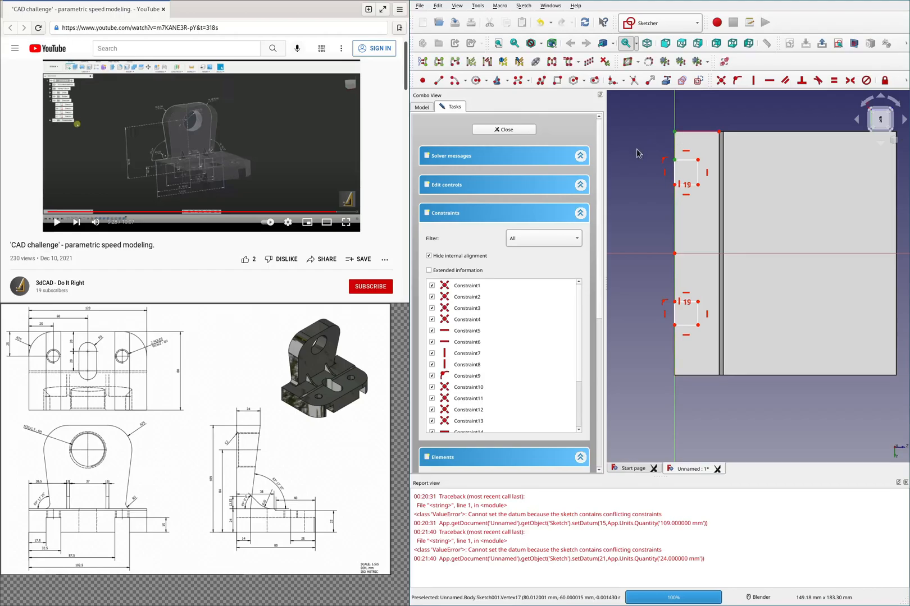
type("i17.5")
key("Return")
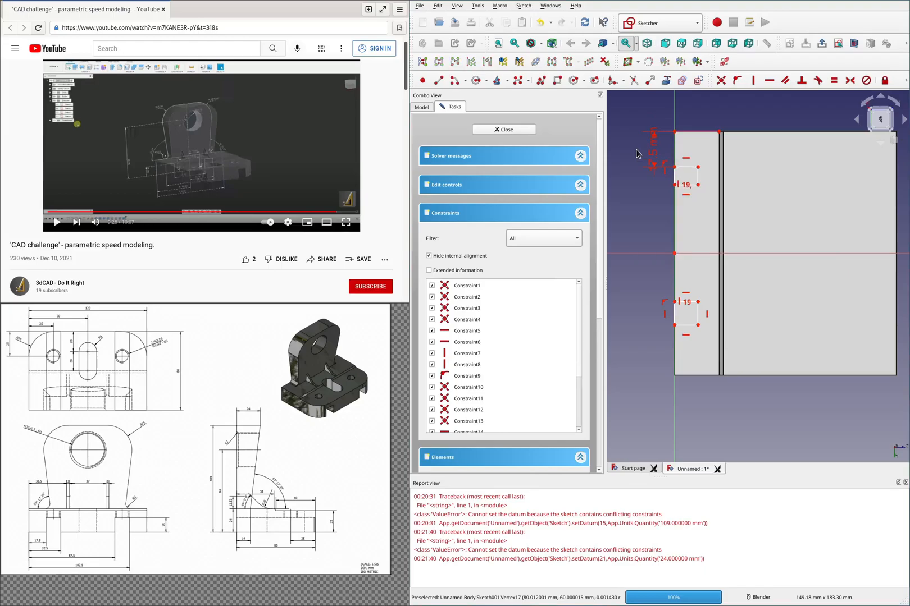
left_click(675, 185)
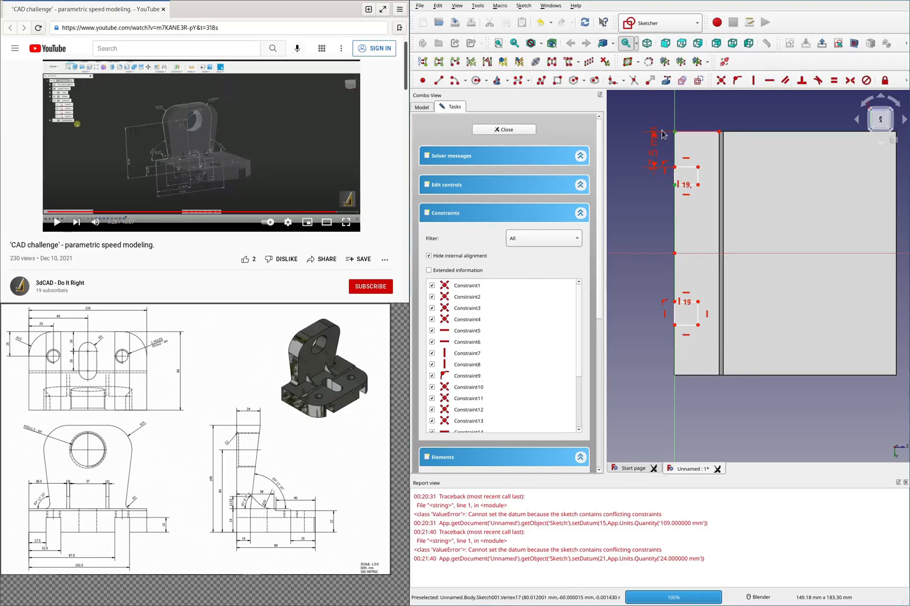
key("i")
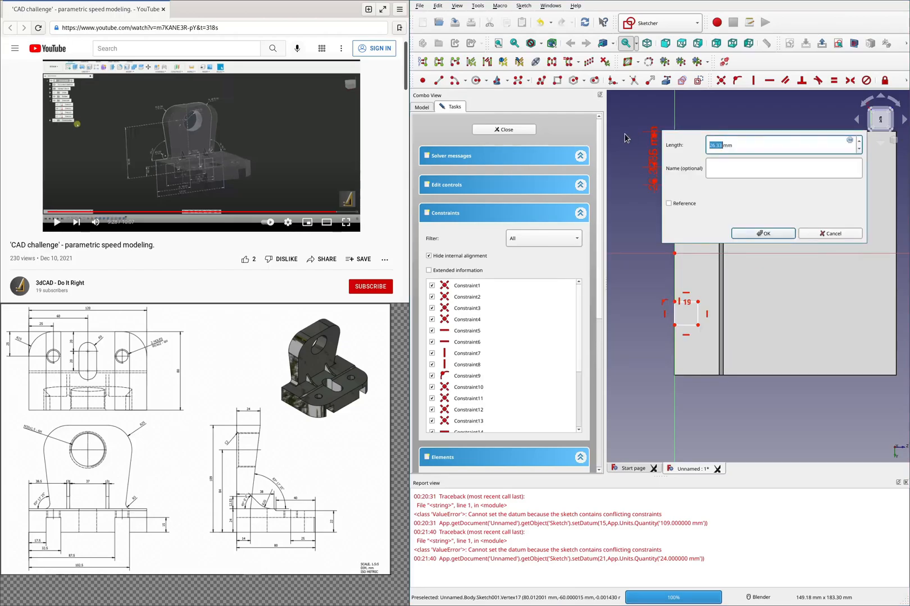
type("32")
key("Return")
Step: Constrain the second rectangle's two corners 87.5 mm and 102.5 mm vertically from the projected side edge
left_click(674, 302)
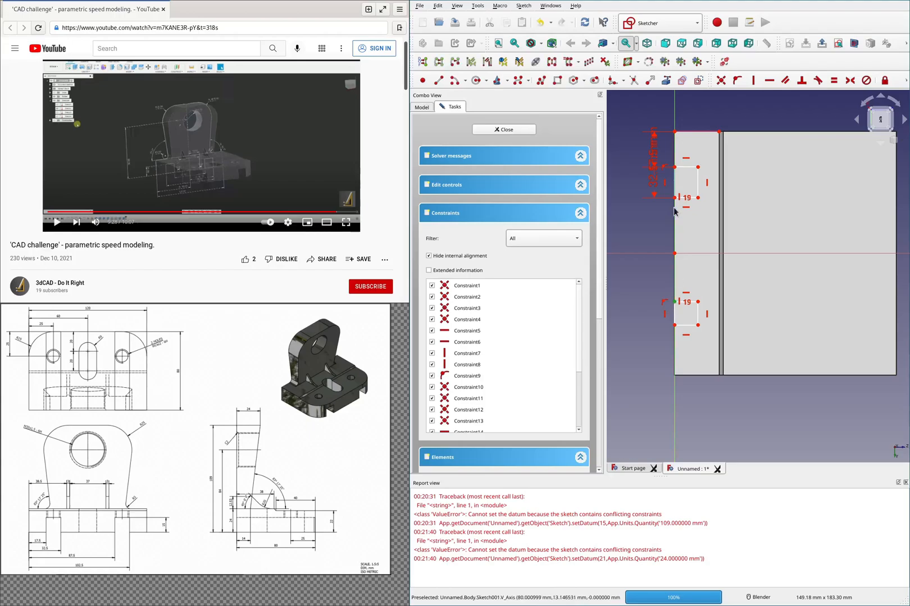
left_click(675, 133)
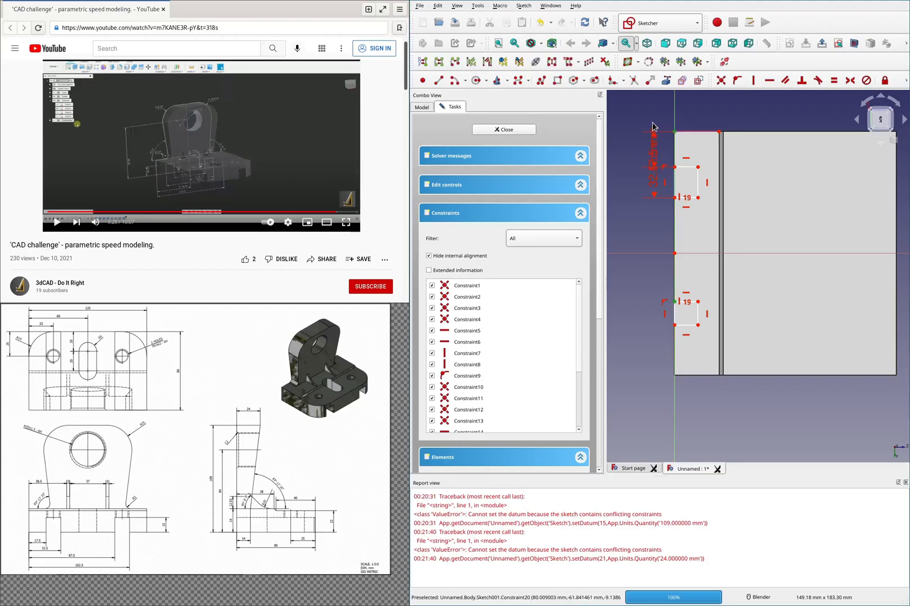
key("i")
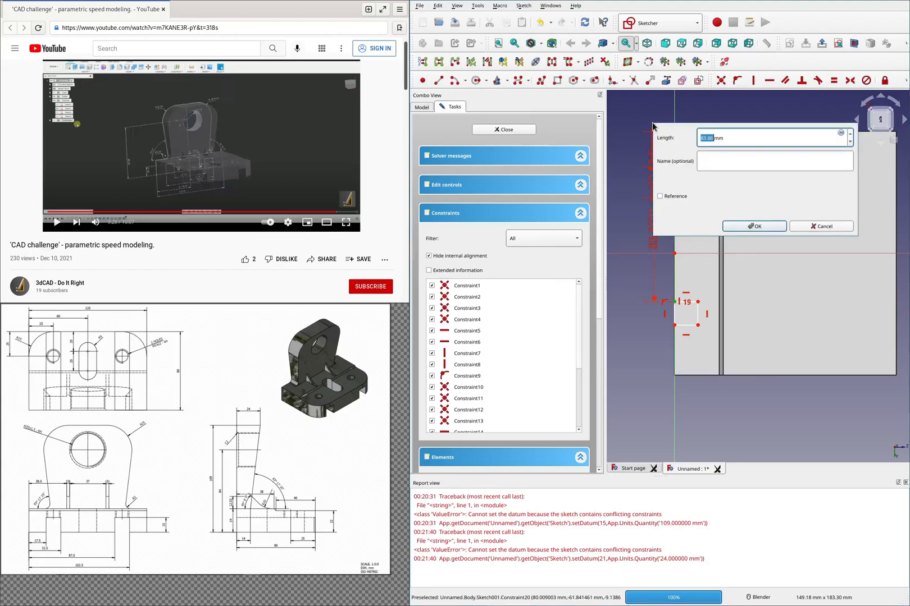
type("87.5")
key("Return")
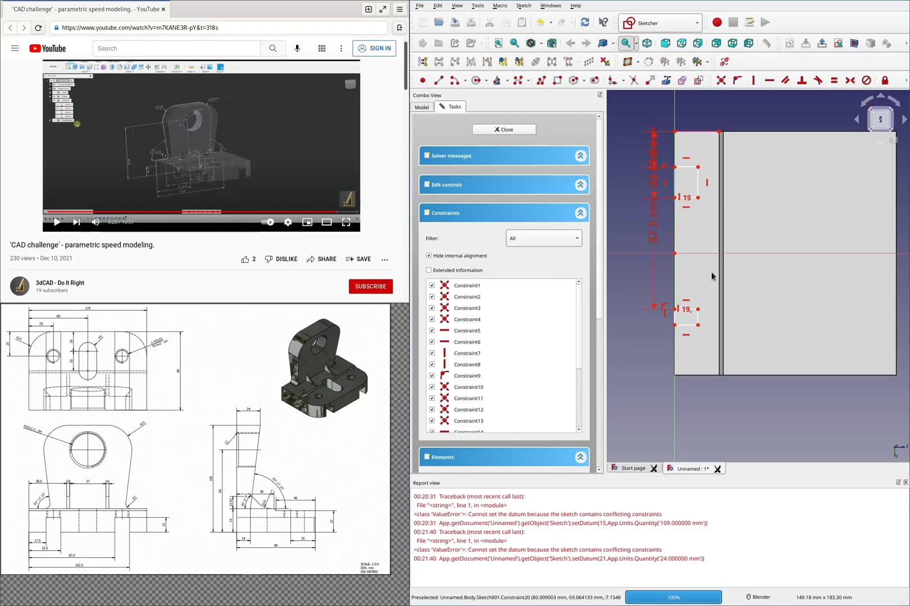
left_click(674, 325)
left_click(675, 132)
key("i")
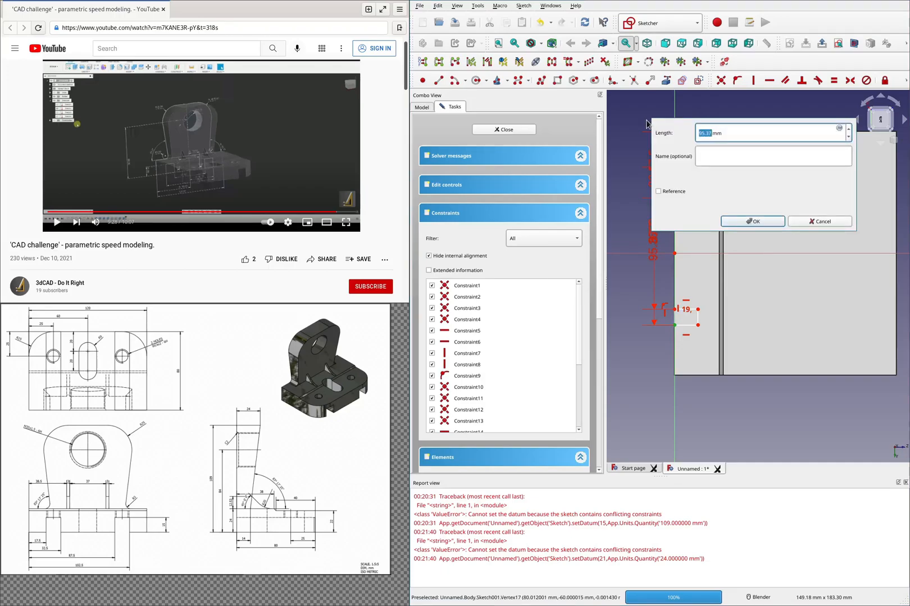
type("102.5")
key("Return")
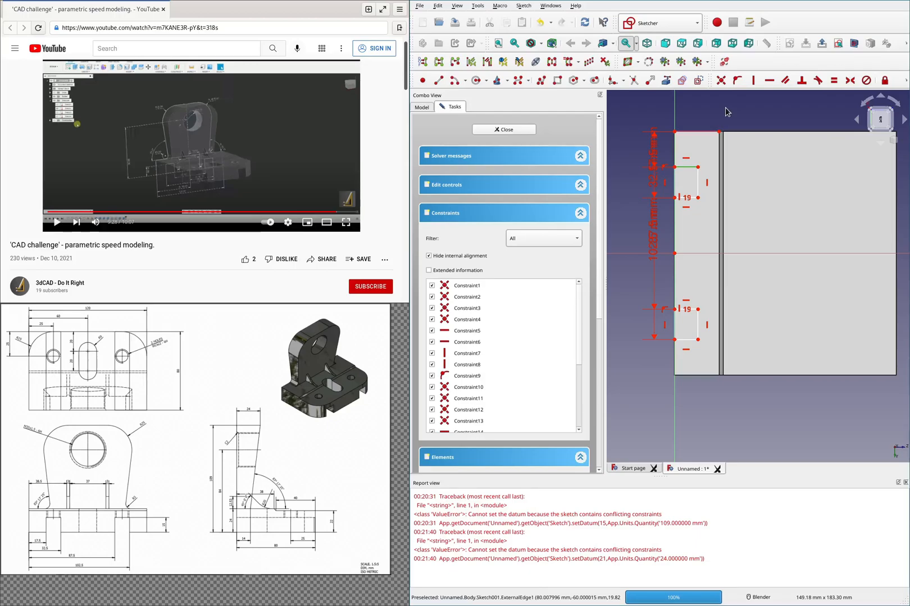
Step: Set the rectangles' horizontal side to 15 mm
type("l")
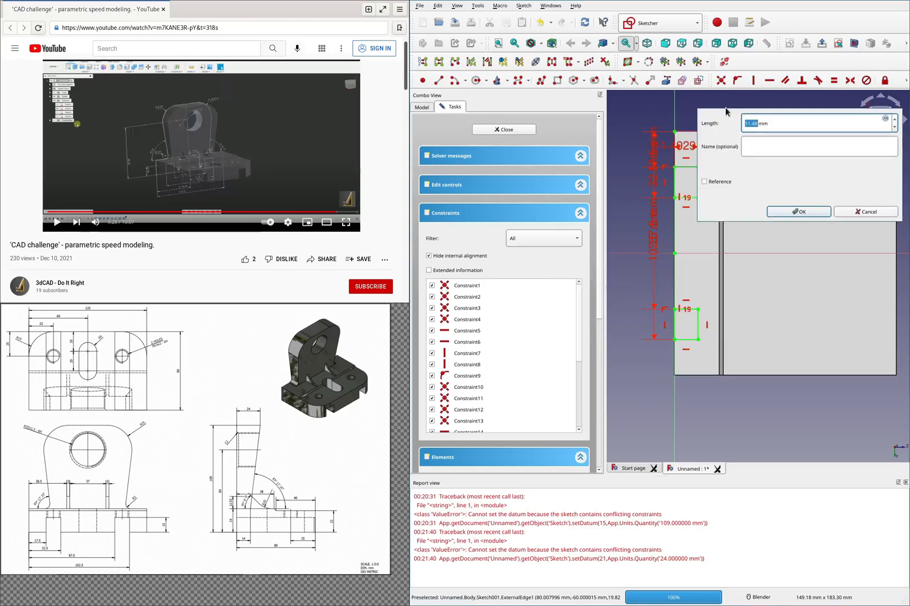
type("15")
key("Return")
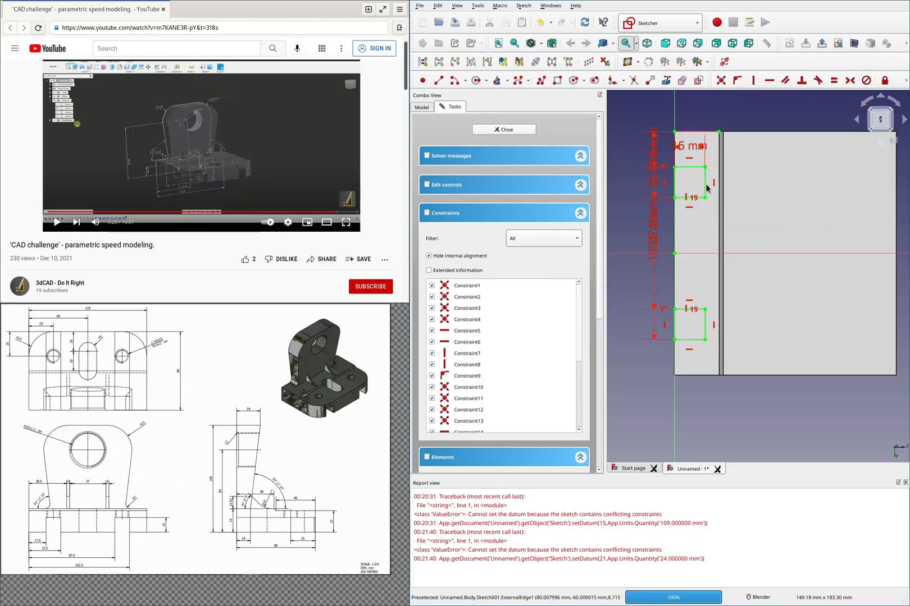
Step: Draw a closed polyline above the base that outlines the upright's two slanted sides and straight end, and encloses the waste area beyond the face
middle_click_drag(706, 187, 637, 173, "shift")
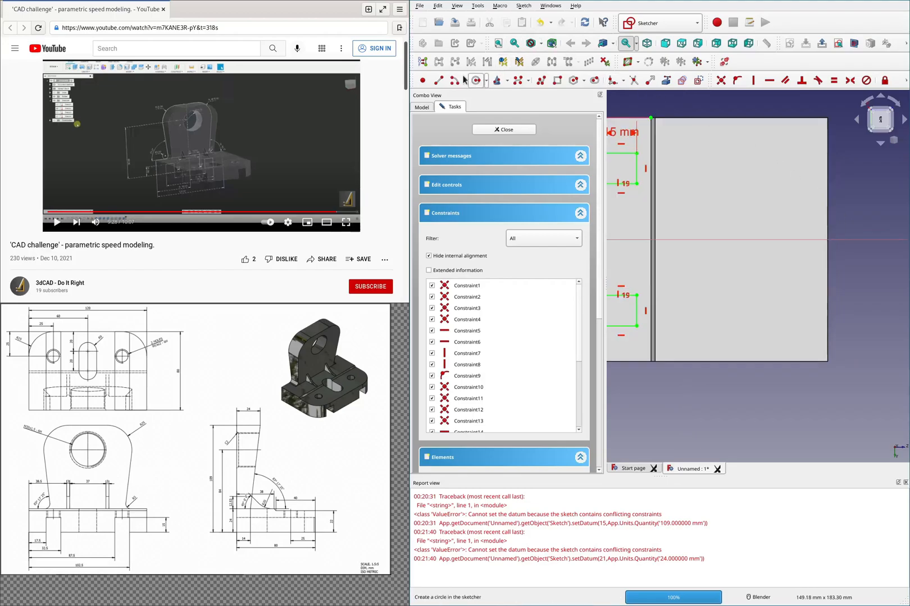
left_click(441, 83)
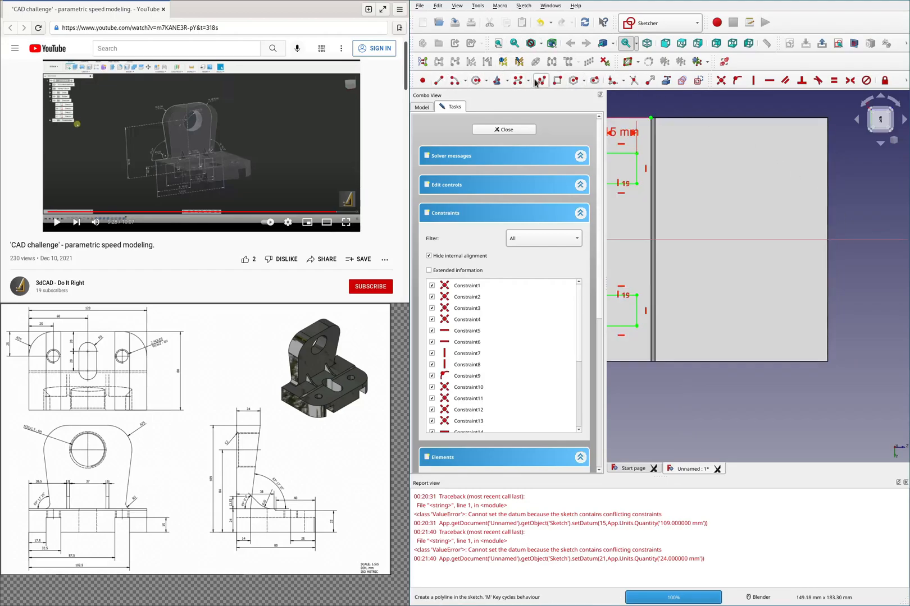
left_click(651, 119)
left_click(658, 197)
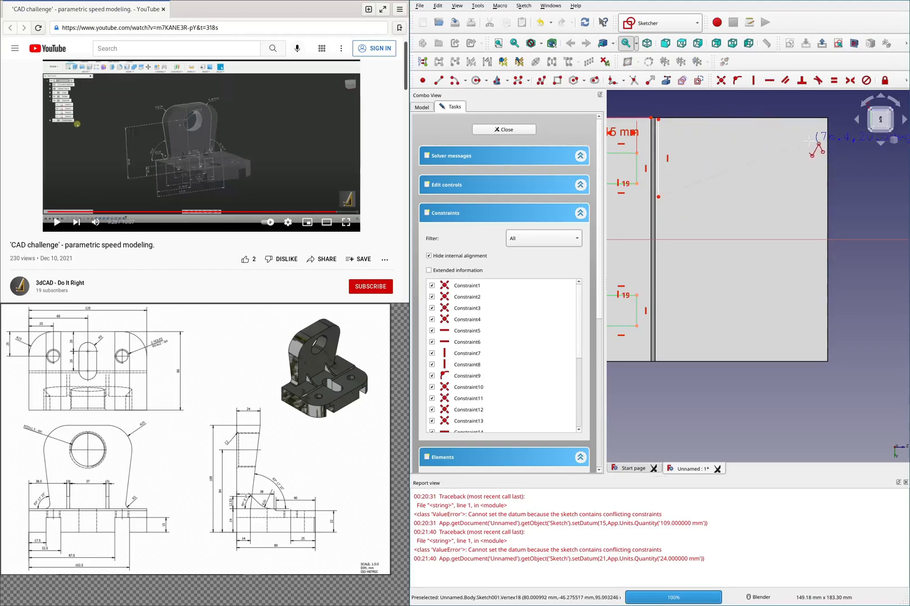
left_click(821, 139)
left_click(821, 303)
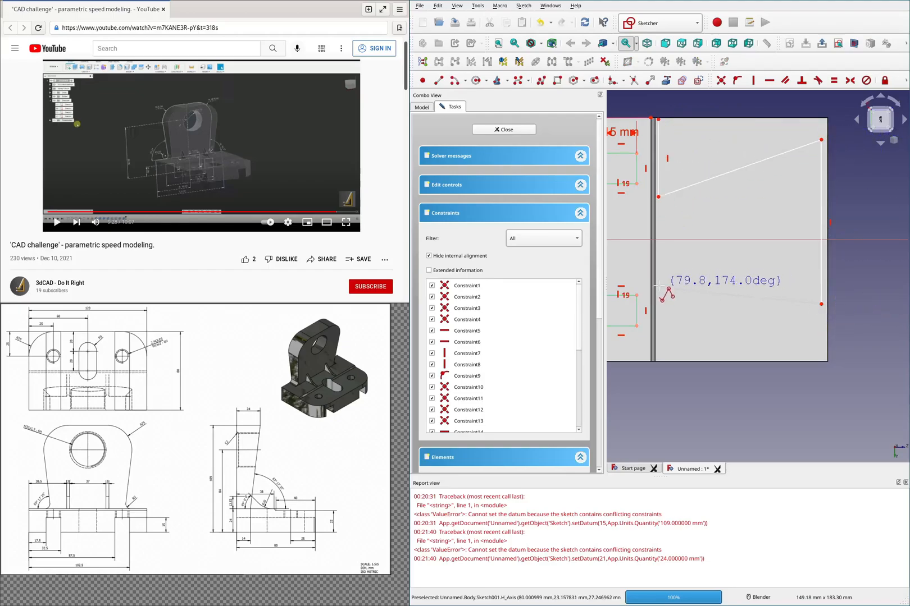
left_click(657, 285)
left_click(658, 361)
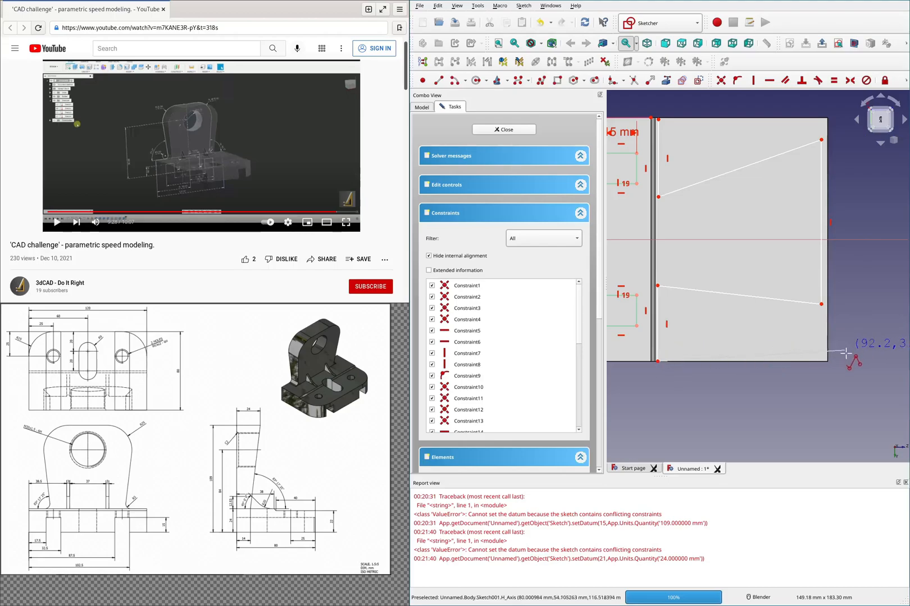
left_click(847, 361)
left_click(847, 115)
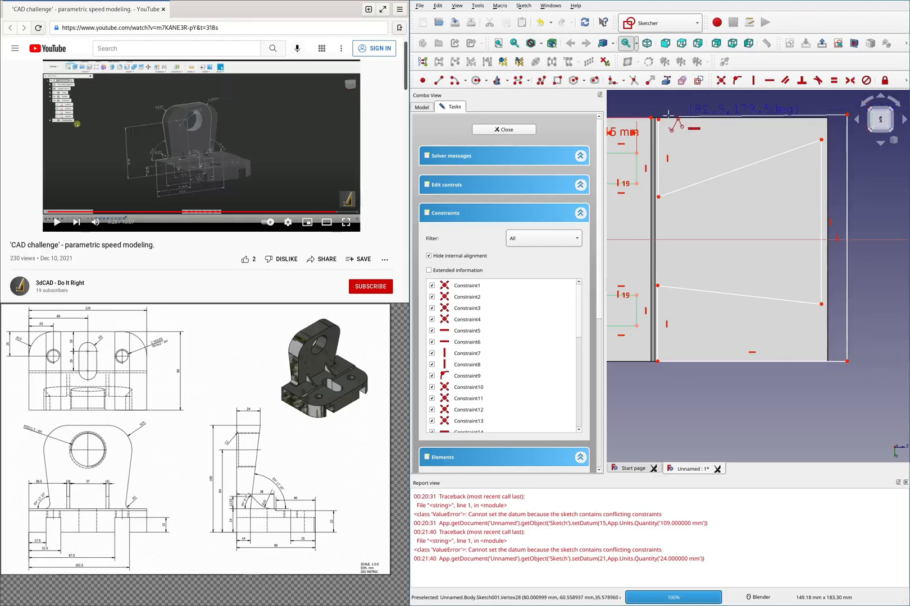
left_click(685, 111)
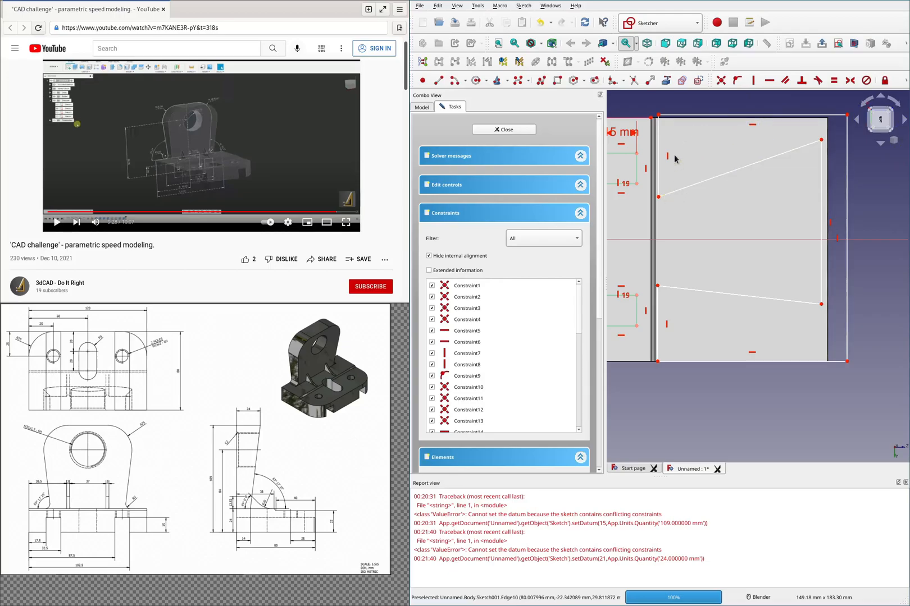
Step: Fillet the two base-side corners and the two far-end corners of the upright's outline
left_click(613, 80)
left_click(661, 196)
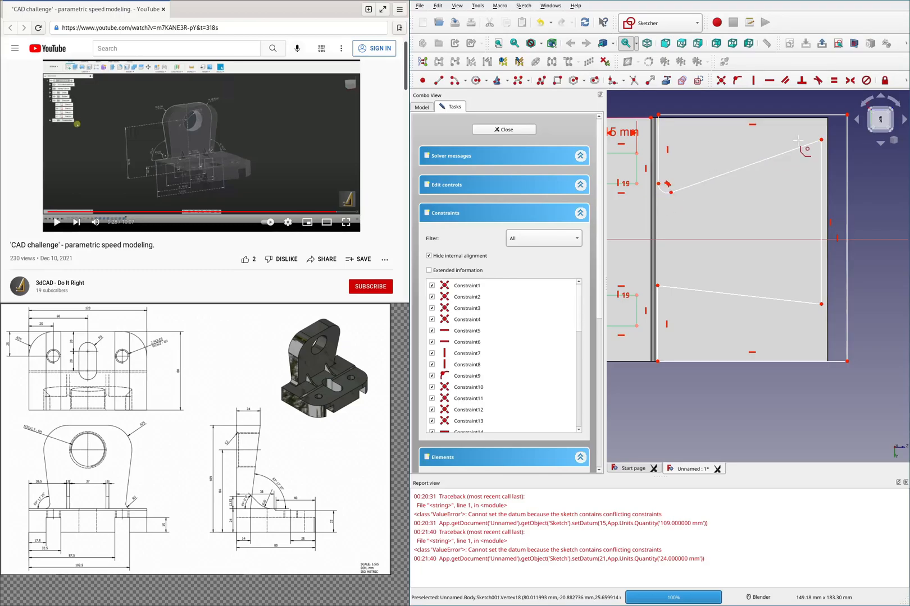
left_click(821, 139)
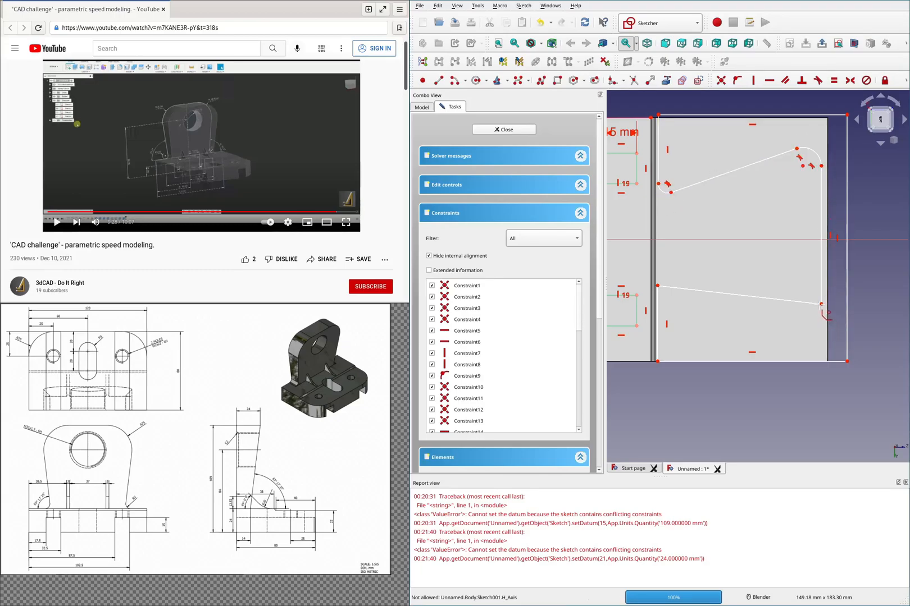
left_click(821, 304)
left_click(658, 286)
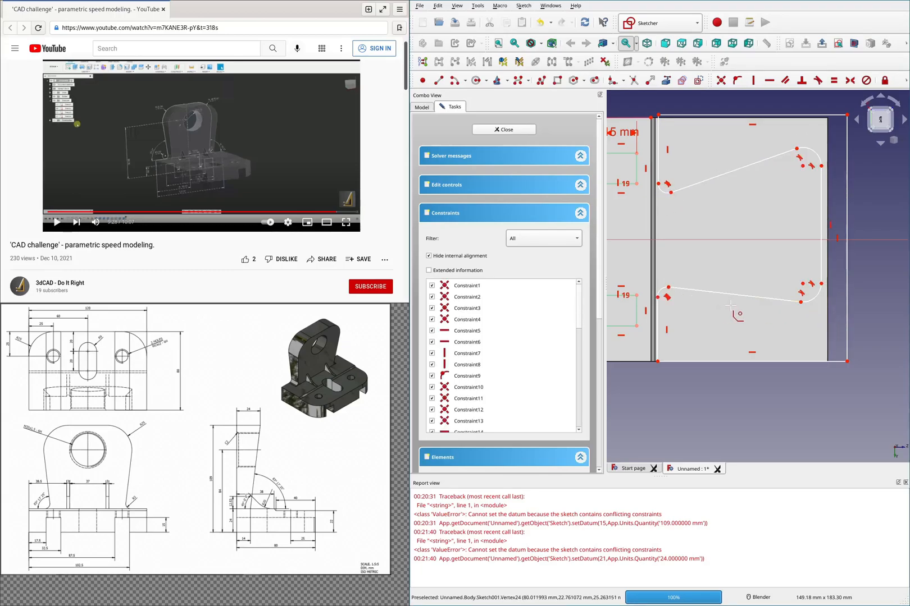
Step: Constrain the two far-end fillets equal to each other and the two base-side fillets equal to each other
left_click(811, 299)
left_click(815, 152)
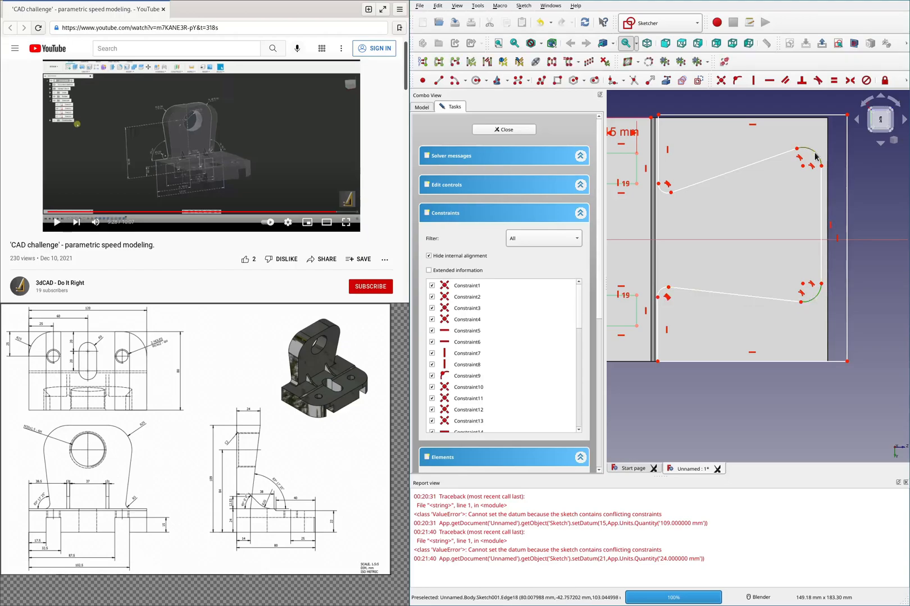
key("e")
left_click(662, 189)
left_click(661, 291)
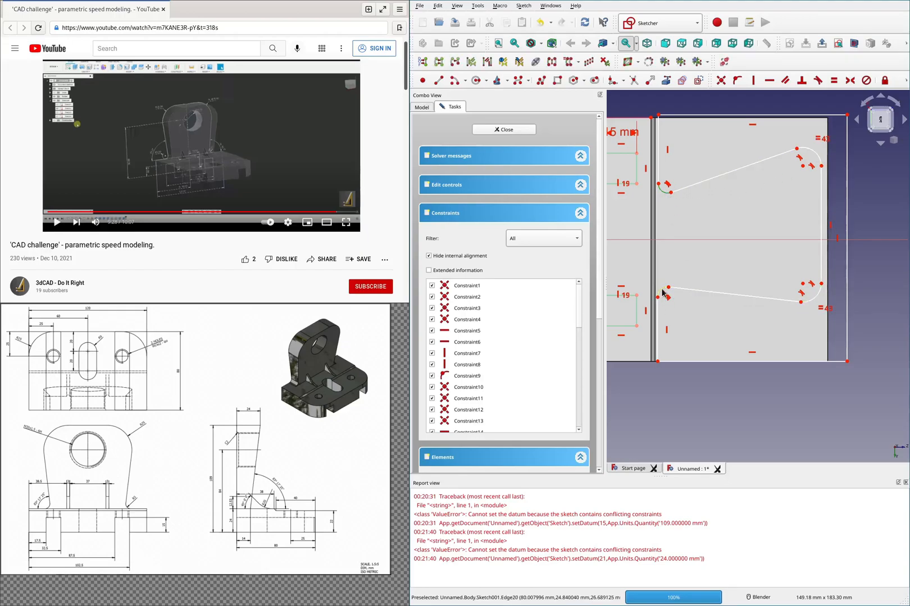
key("e")
Step: Set the far-end fillet radius to 25 mm and the base-side fillet radius to 5 mm
left_click(813, 297)
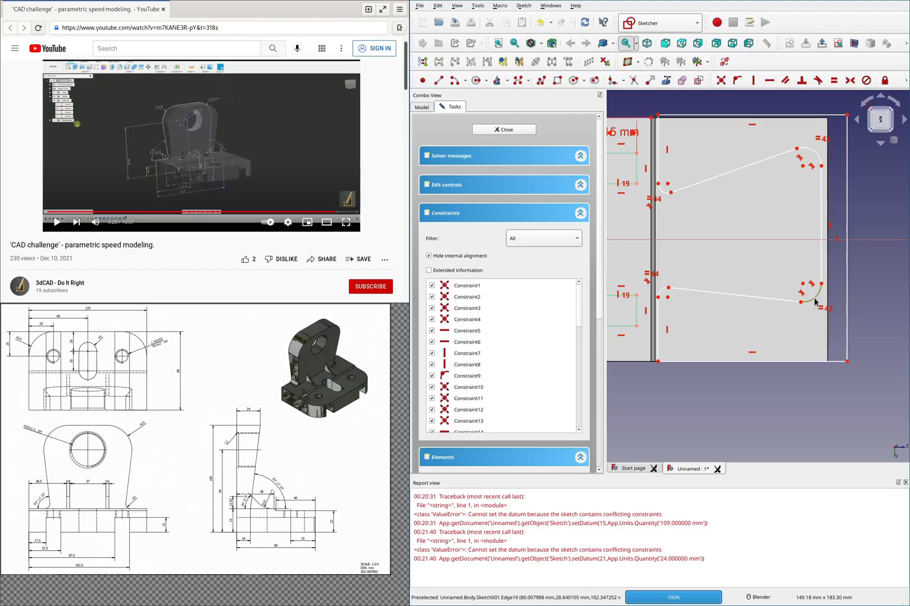
key("k")
key("r")
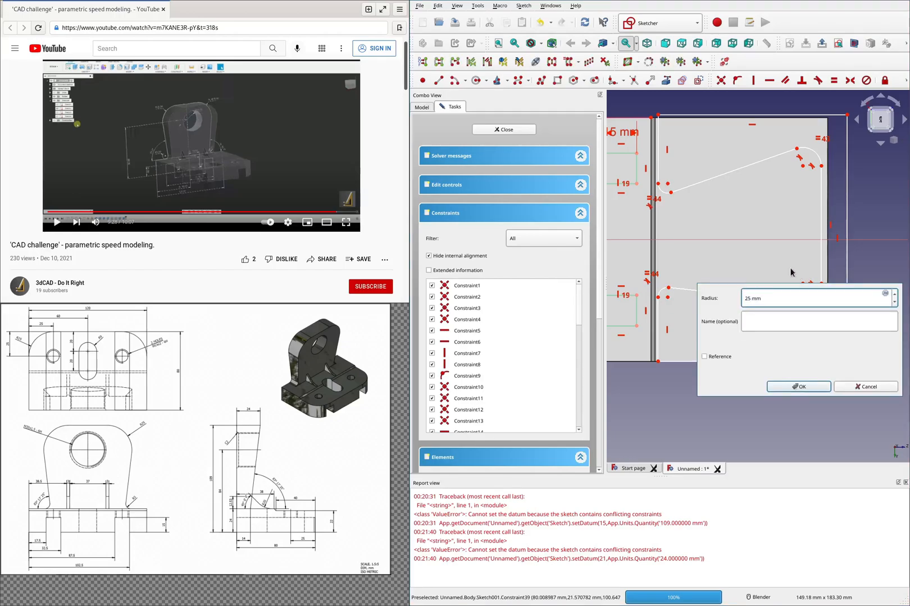
key("Return")
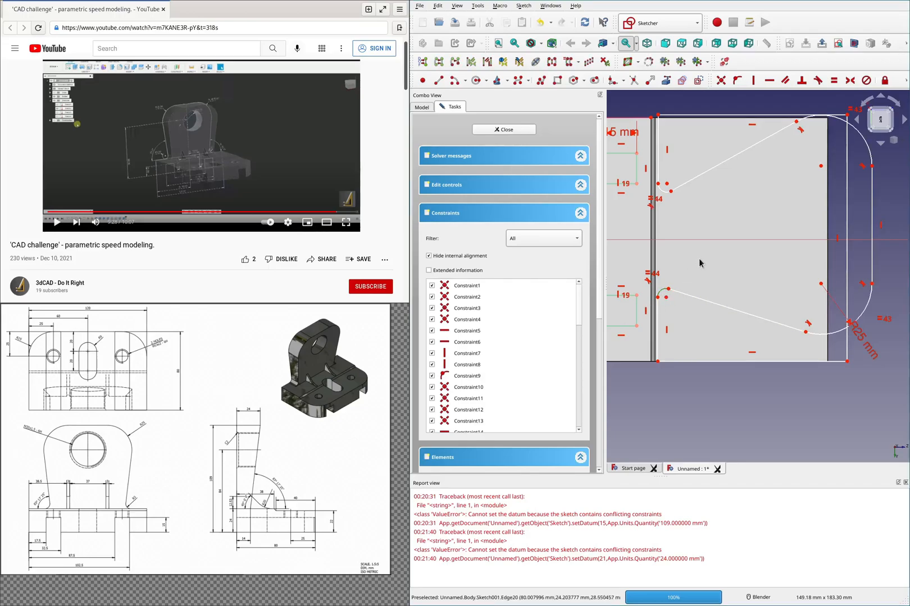
key("k")
key("r")
type("5")
key("Return")
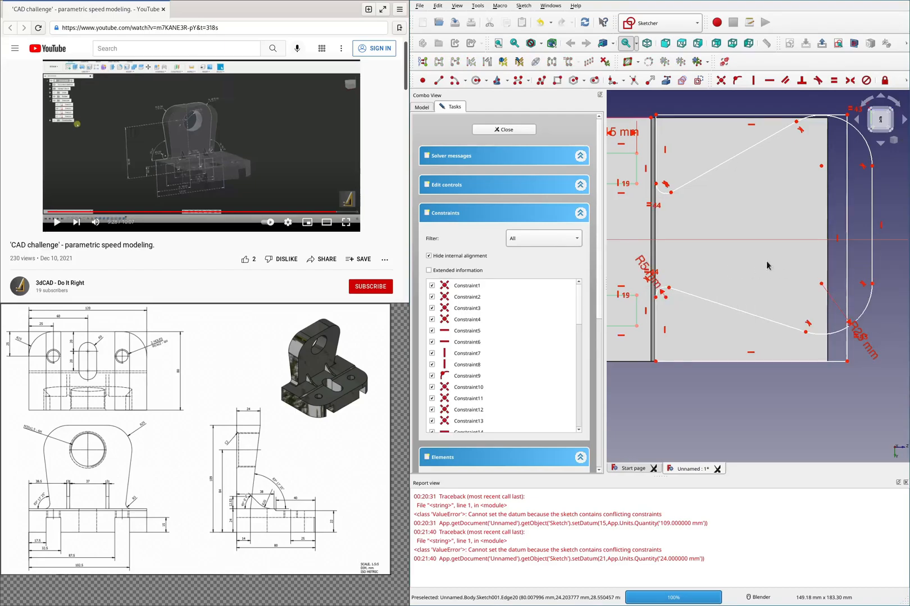
Step: Move the outline's straight end back inside the face and make the base-side fillets' slanted-side endpoints symmetric about the horizontal axis
left_click_drag(873, 265, 820, 273)
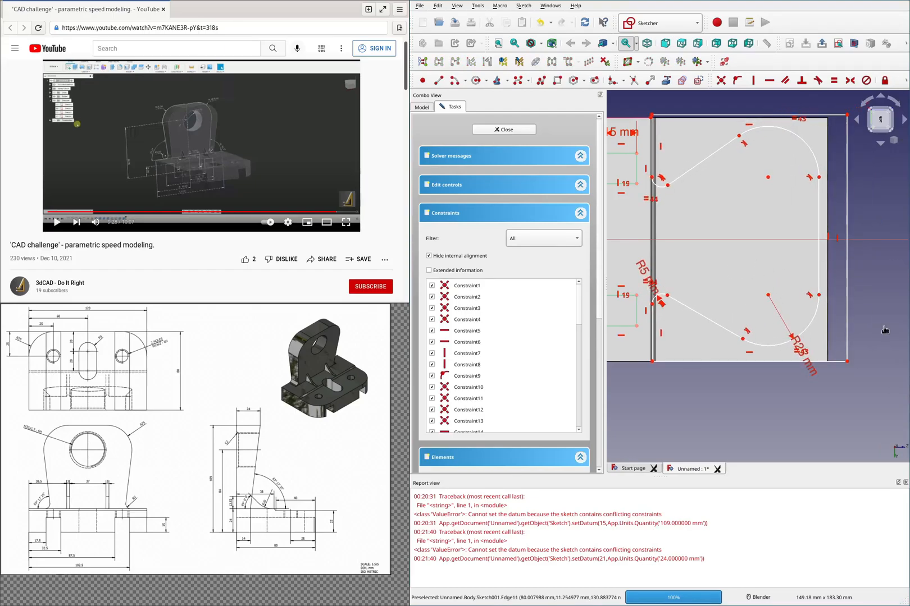
scroll(881, 313, "down", 2)
scroll(729, 271, "up", 2)
scroll(770, 272, "down", 2)
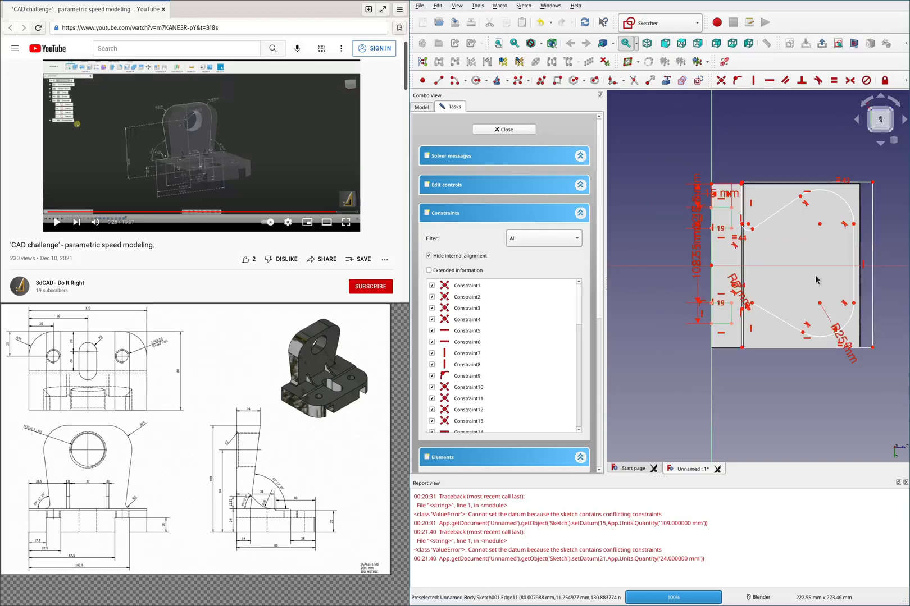
scroll(827, 279, "up", 2)
key("s")
left_click(715, 314)
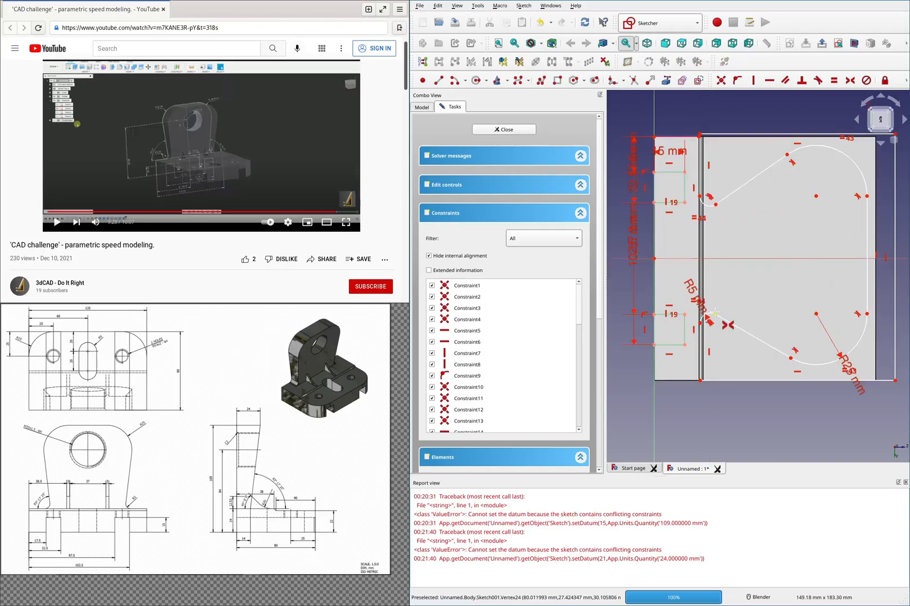
left_click(715, 204)
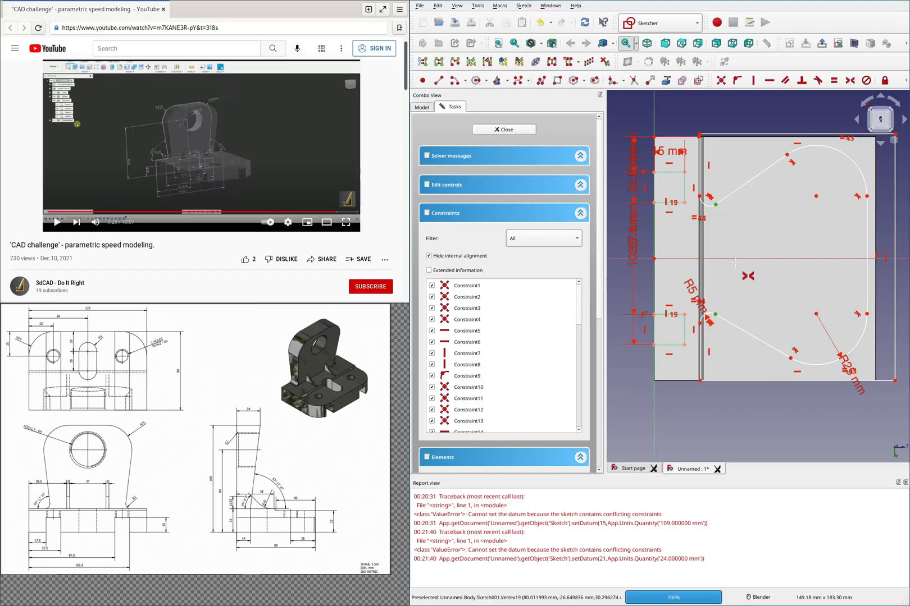
left_click(728, 258)
Step: Make the two endpoints of the outline's straight end symmetric about the horizontal axis
left_click(867, 314)
left_click(867, 197)
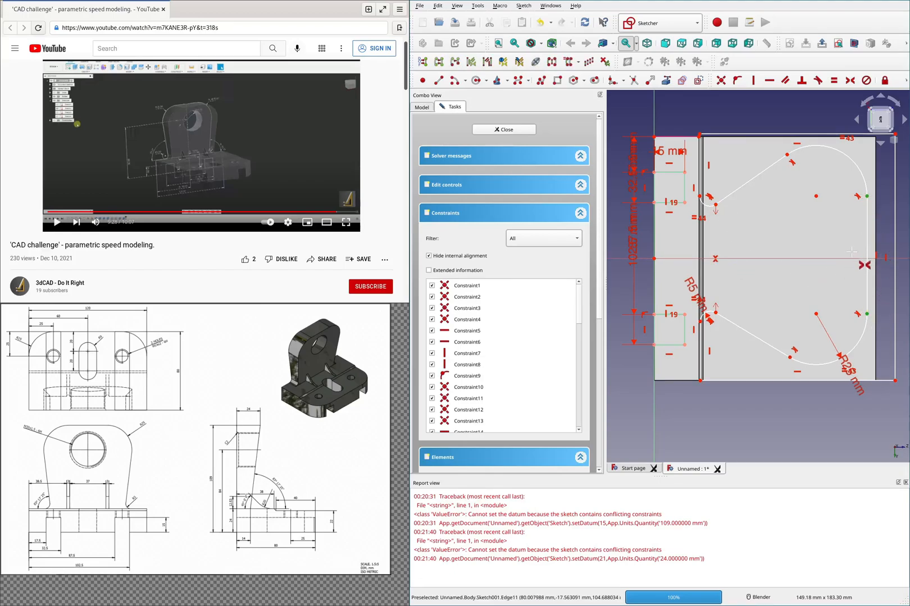
left_click(854, 258)
right_click(842, 228)
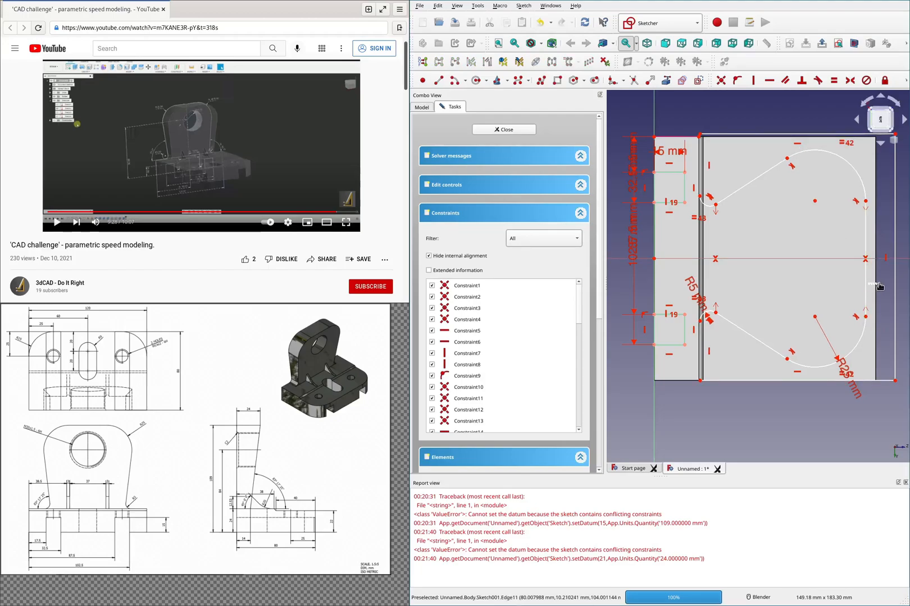
mouse_move(864, 293)
left_mouse_down()
mouse_move(877, 293)
mouse_move(863, 293)
left_mouse_up()
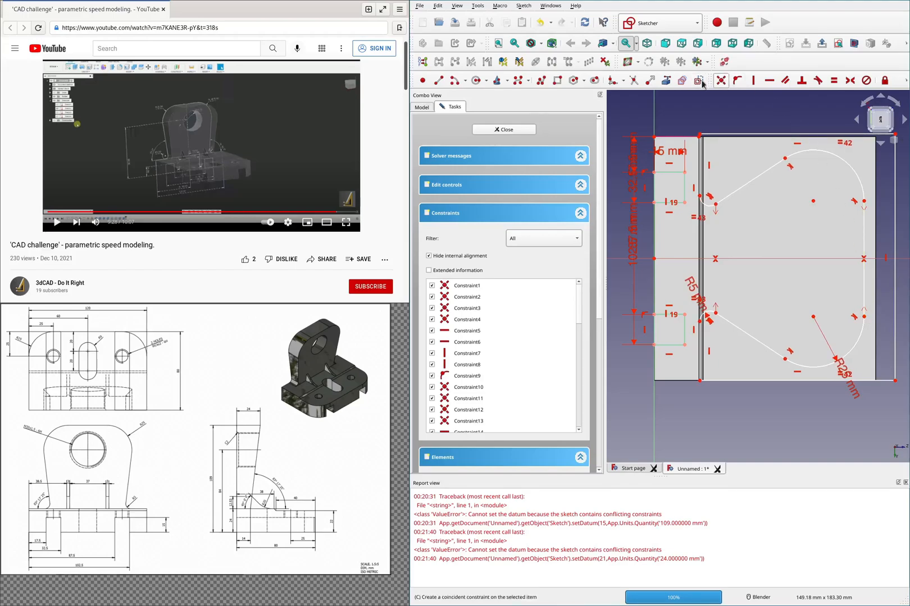
Step: Project the upright face's far edge as external geometry and constrain the outline's straight end onto it
left_click(666, 80)
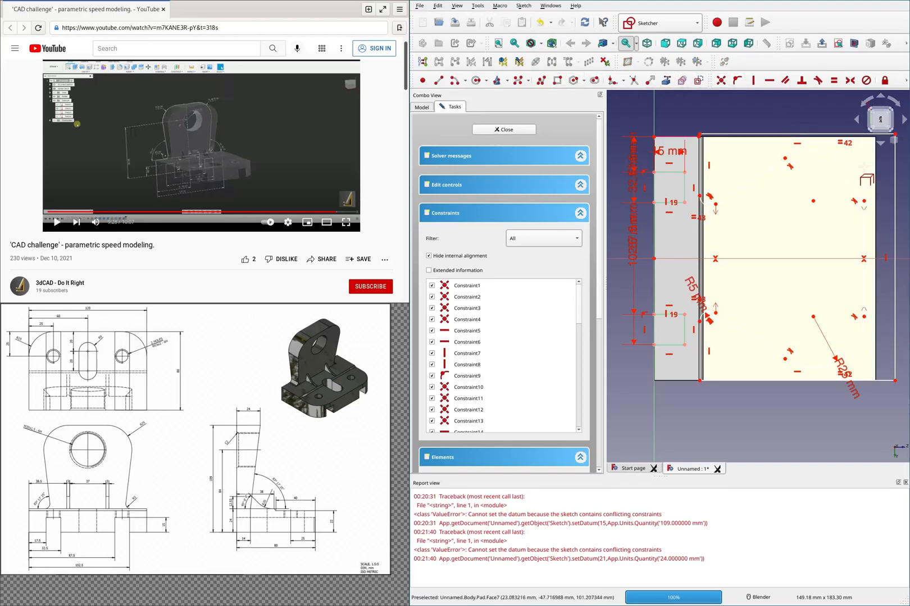
left_click(874, 197)
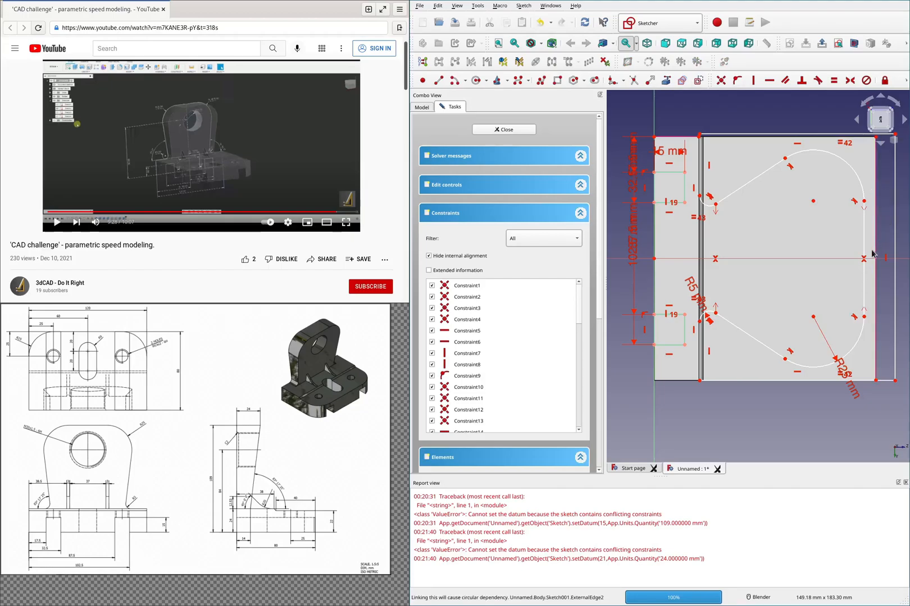
left_click(877, 316)
left_click(736, 80)
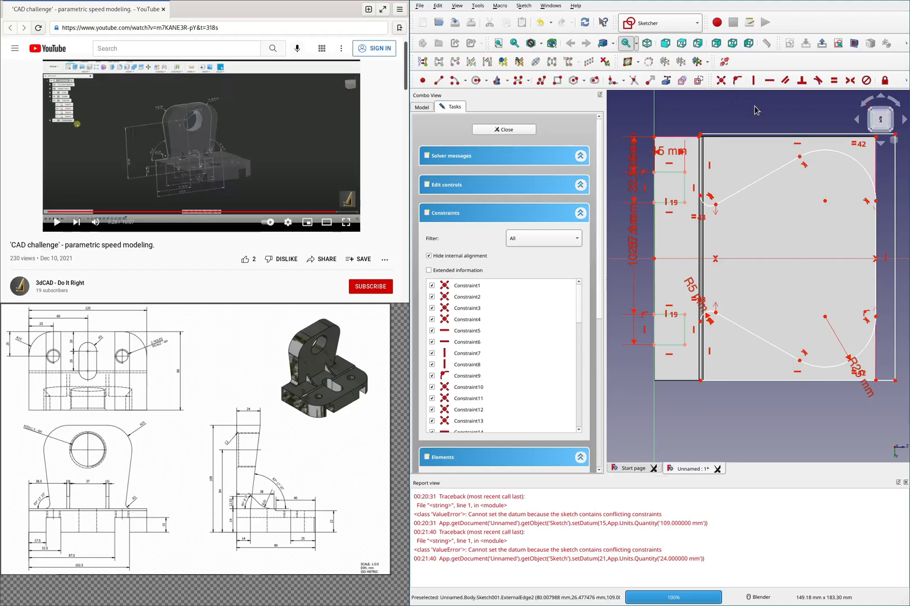
Step: Make the waste outline's corner beside the base coincident with the end of the projected side edge
scroll(705, 140, "up", 2)
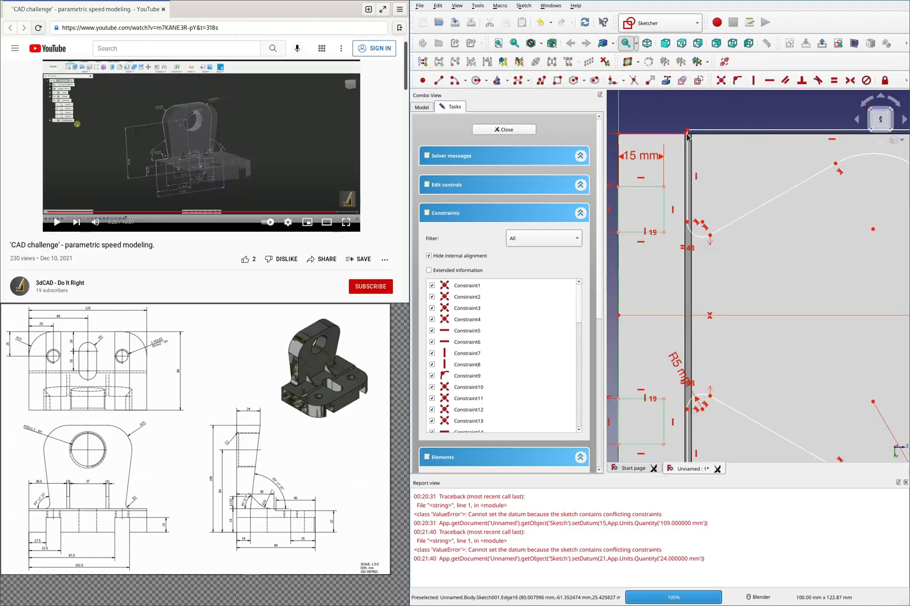
left_click_drag(687, 131, 700, 139)
left_click(666, 80)
key("Escape")
left_click(700, 140)
left_click(691, 134)
key("c")
scroll(708, 142, "down", 2)
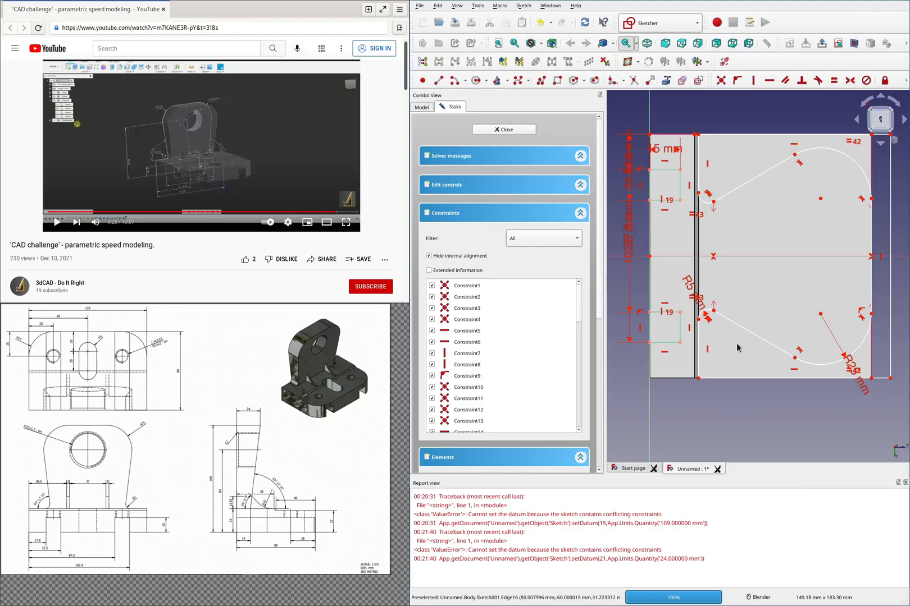
Step: Make the waste outline's two base-side corners symmetric about the horizontal axis
scroll(737, 351, "up", 2)
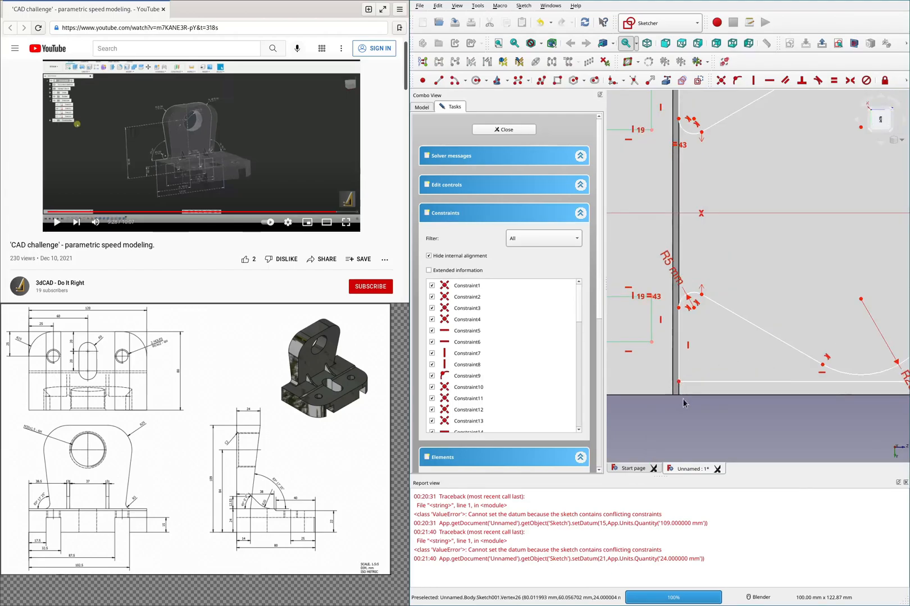
scroll(684, 403, "down", 2)
left_click(680, 387)
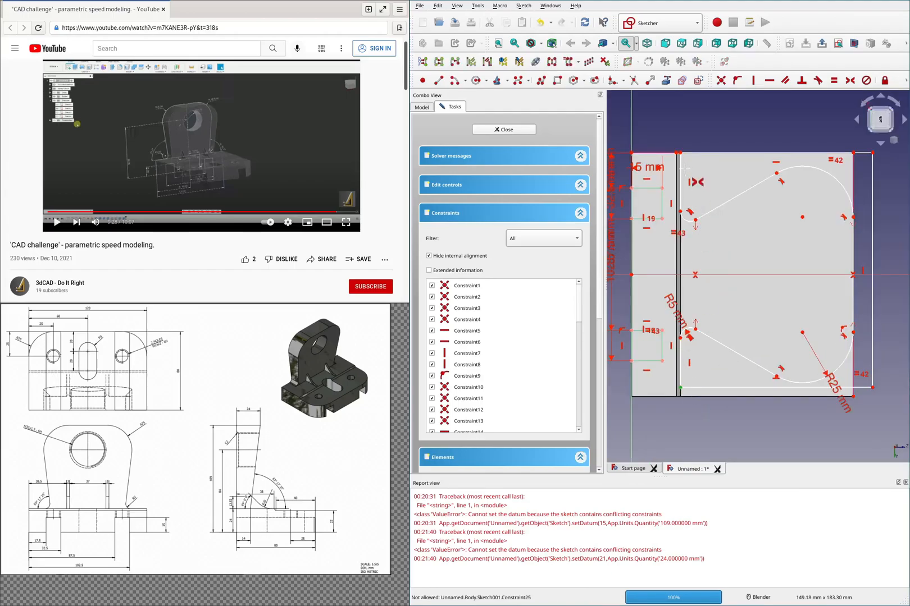
left_click(680, 152)
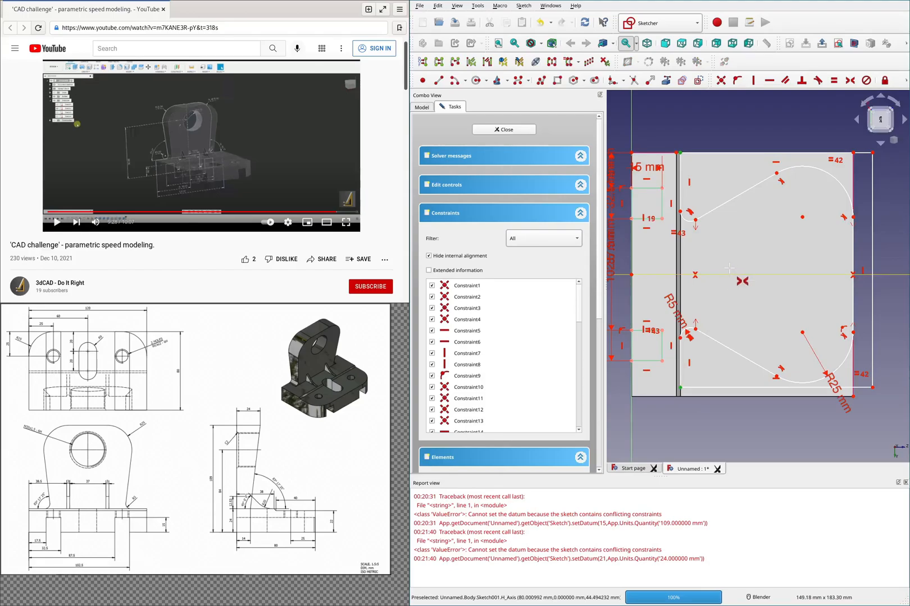
left_click(723, 274)
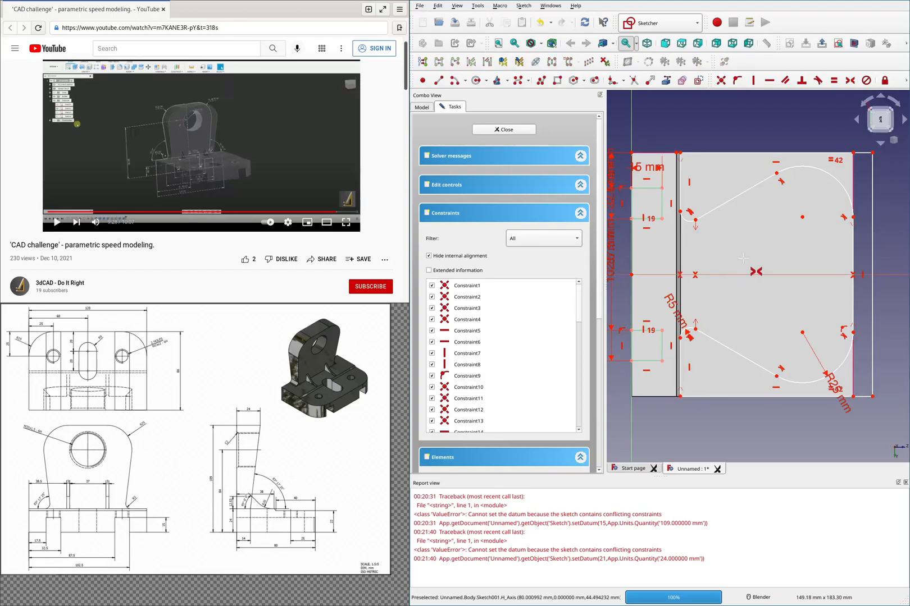
Step: Constrain the waste outline's outer corner 9.5 mm horizontally from the projected far edge's endpoint
left_click(853, 397)
left_click(872, 396)
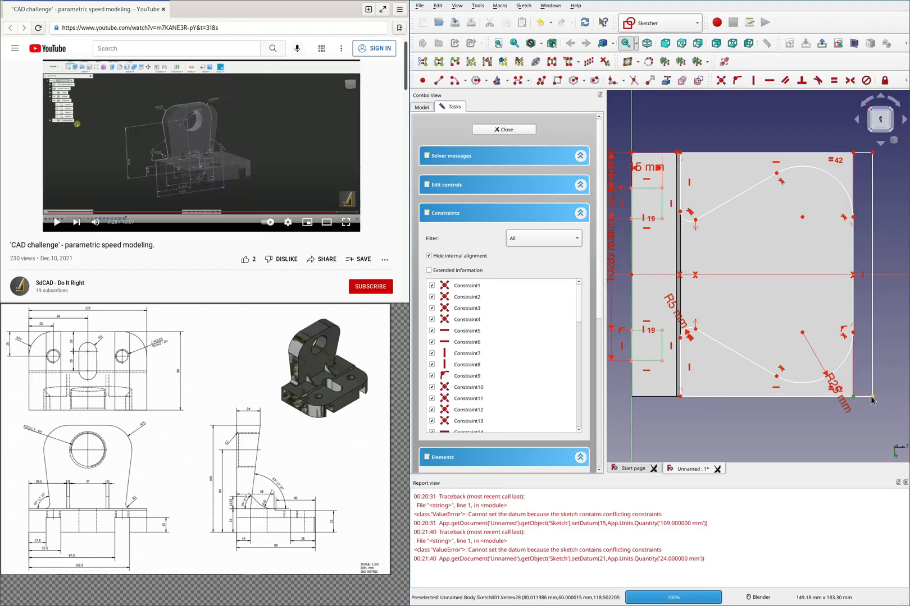
key("l")
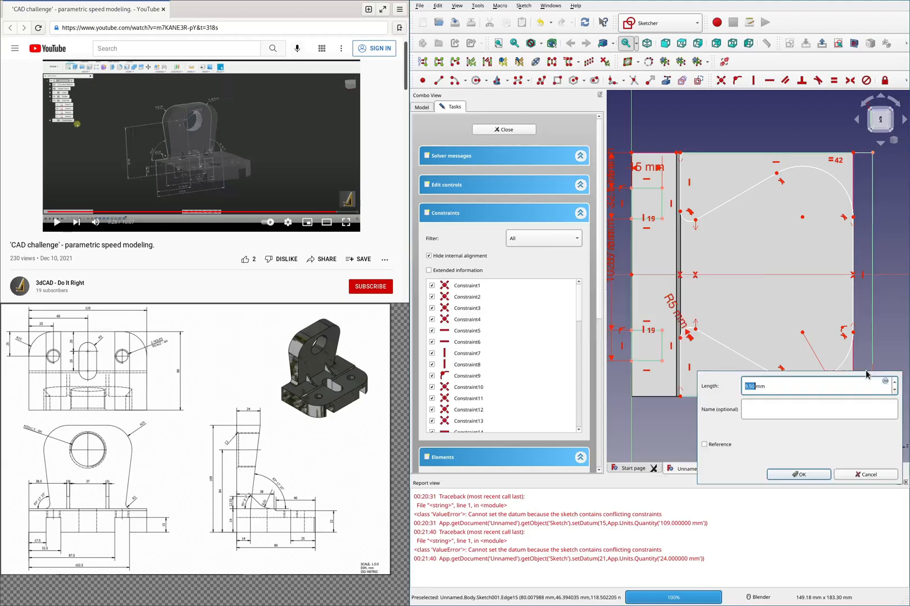
left_click(796, 475)
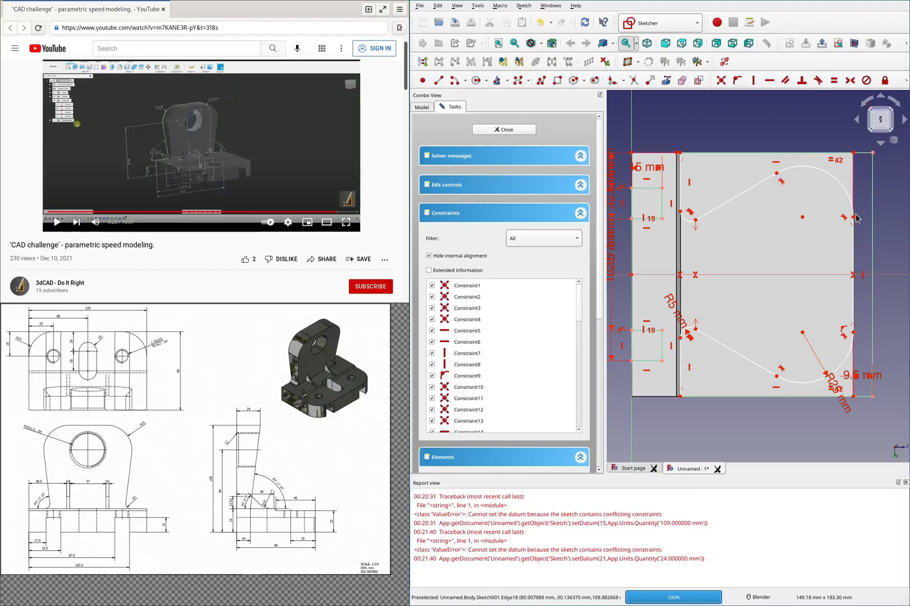
Step: Constrain the angle between the upright's slanted side and the outline's base-side line to 83+17*(1/60)°
mouse_move(777, 175)
left_mouse_down()
mouse_move(774, 196)
mouse_move(768, 193)
left_mouse_up()
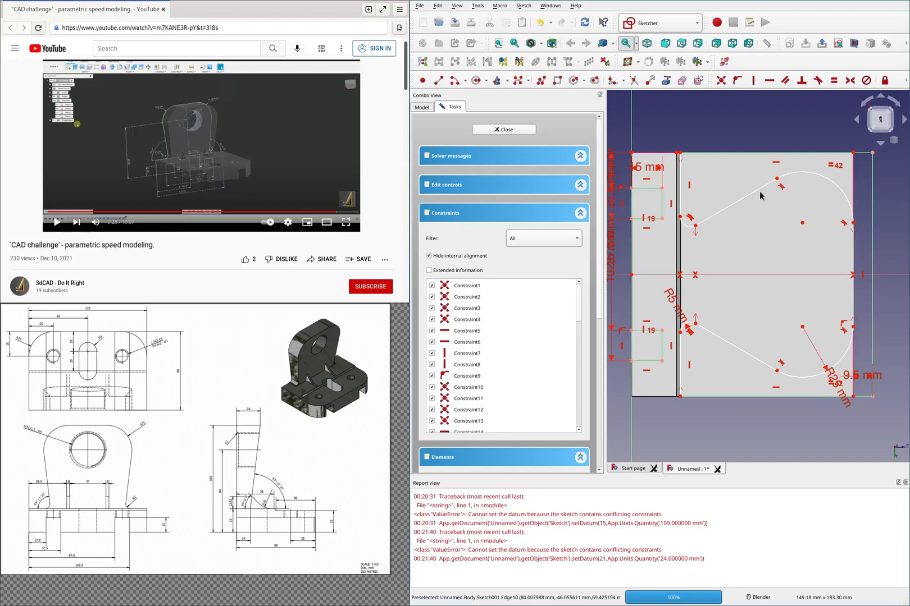
left_click(907, 82)
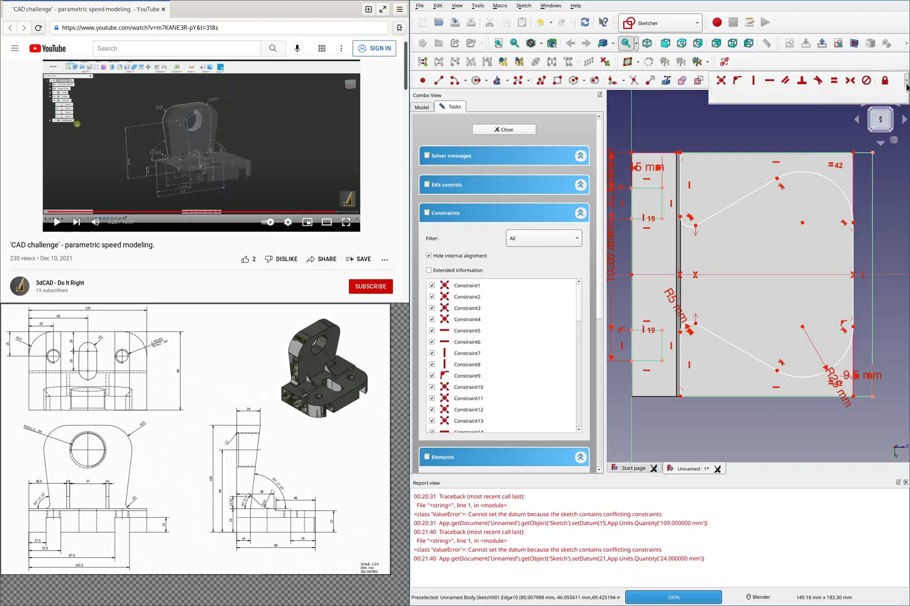
left_click(790, 99)
left_click(712, 215)
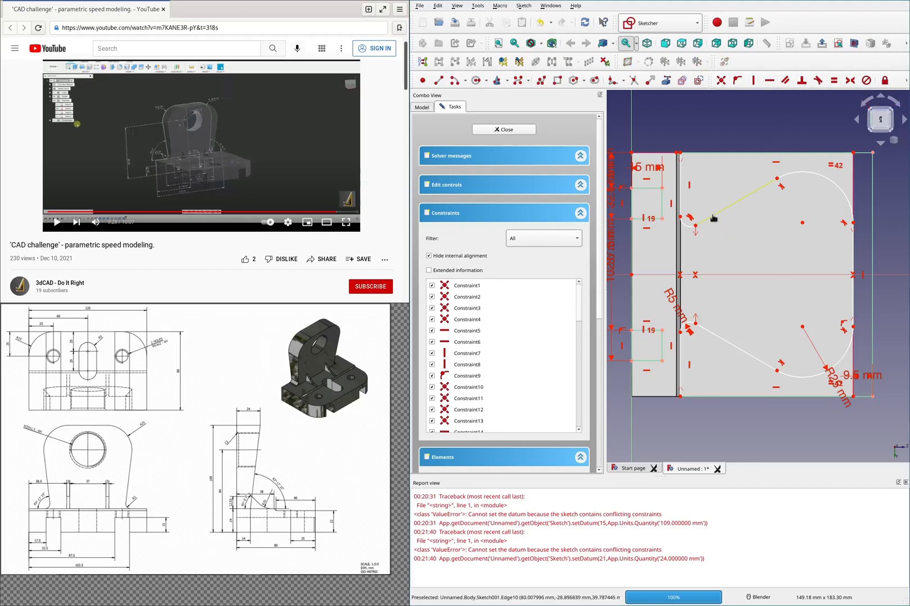
left_click(680, 189)
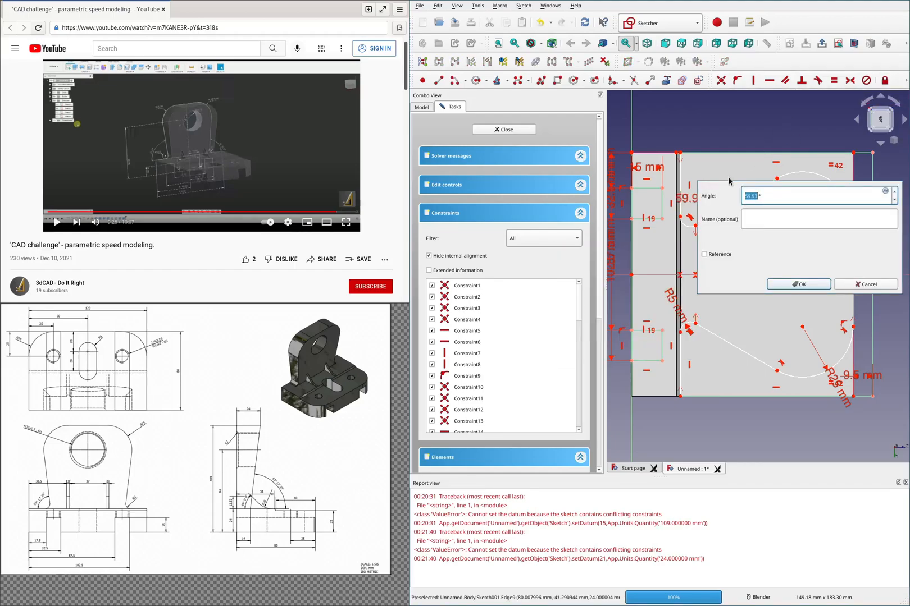
type("83+17*(1/60)°")
key("Return")
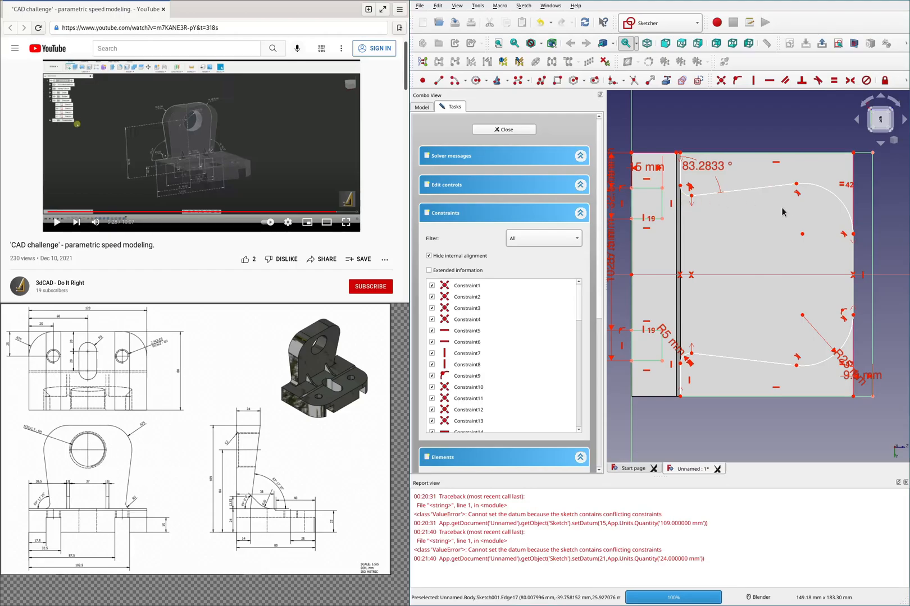
Step: Align the upright fillet's base-side endpoint horizontally with the adjacent base slot's outer corner
mouse_move(741, 194)
left_mouse_down()
mouse_move(743, 216)
mouse_move(742, 196)
left_mouse_up()
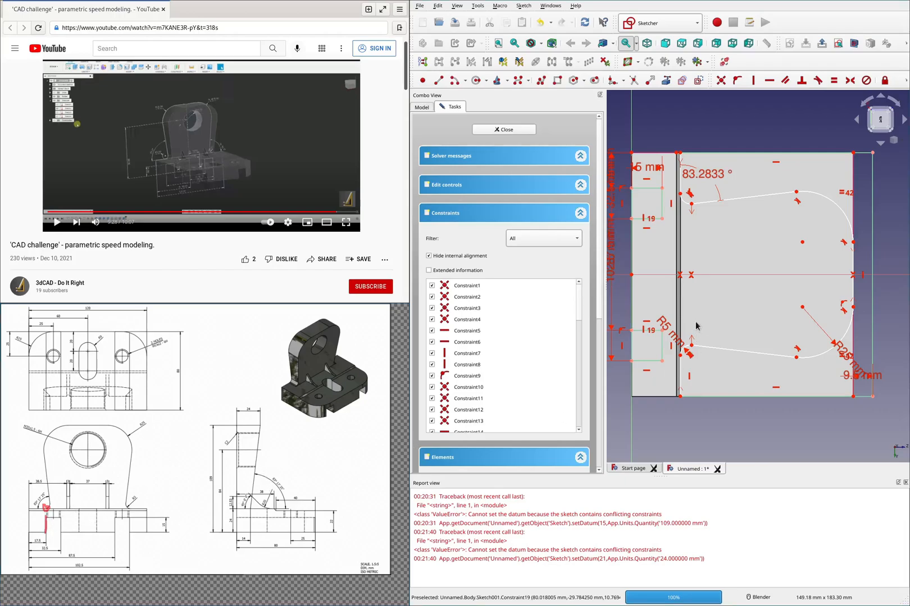
left_click(679, 193)
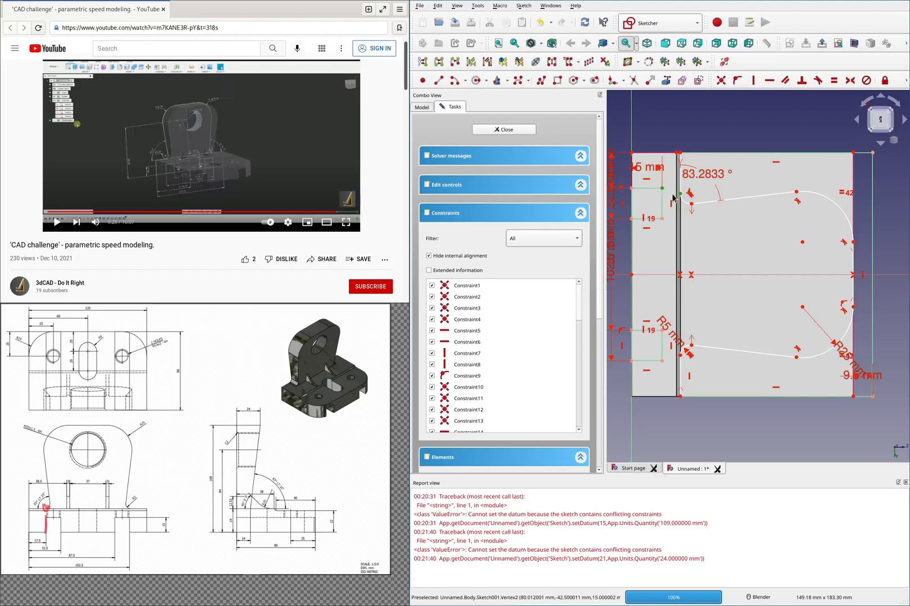
key("h")
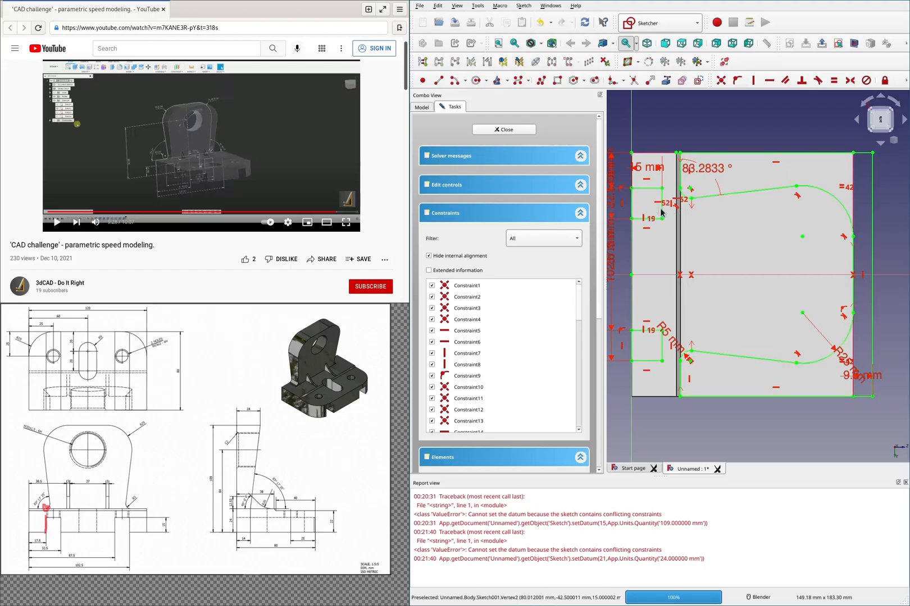
Step: Close the cutout sketch and pocket it through all to shape the upright and cut the base slots
left_click(512, 130)
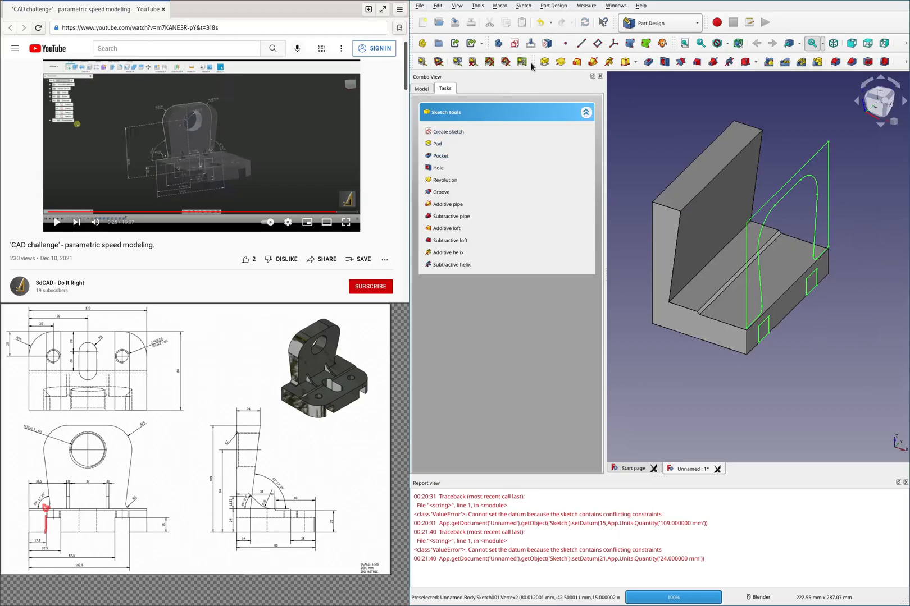
left_click(440, 156)
left_click(530, 164)
left_click(530, 178)
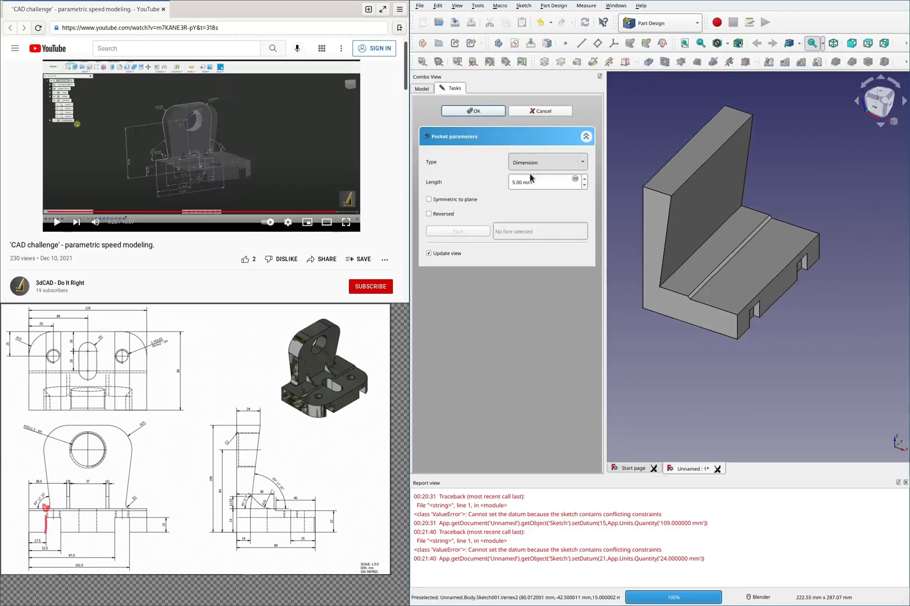
left_click(471, 111)
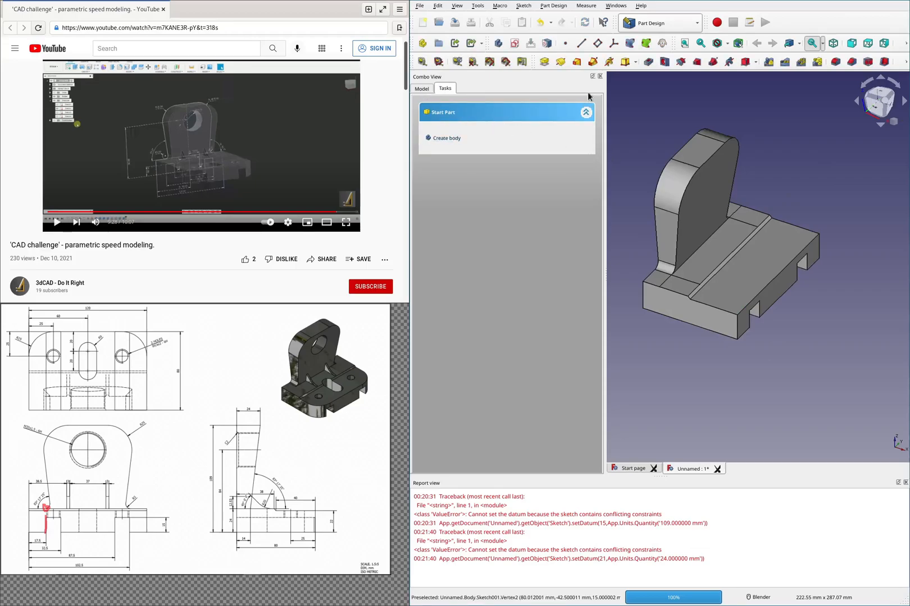
Step: Start a sketch on the base's top face beside the upright and draw a slot of about 8.1 mm radius along the horizontal axis
left_click(600, 77)
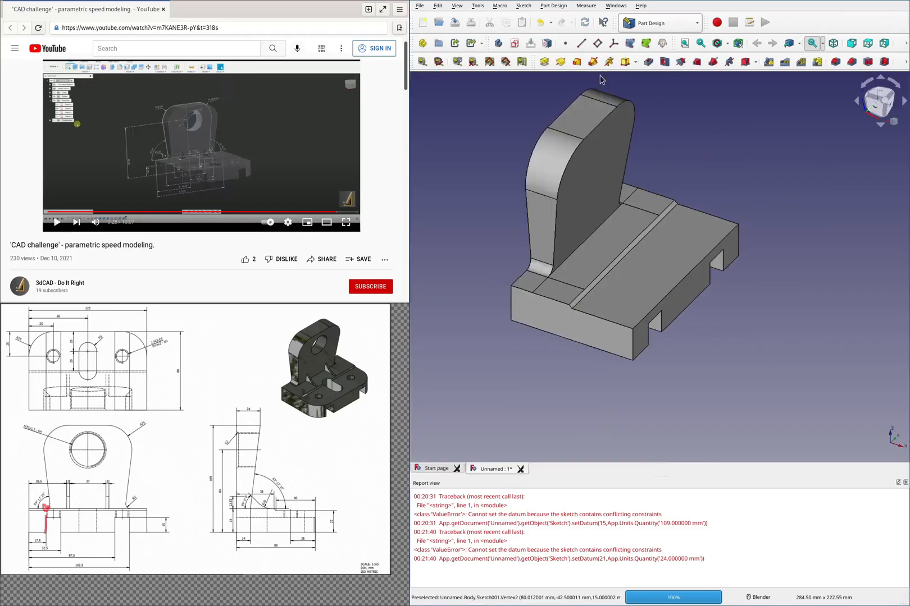
left_click(624, 243)
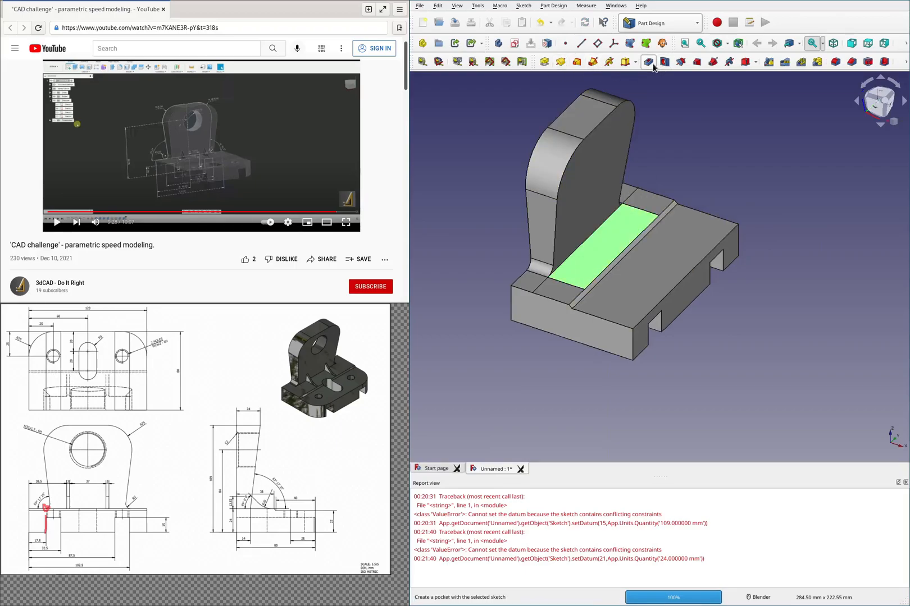
left_click(515, 44)
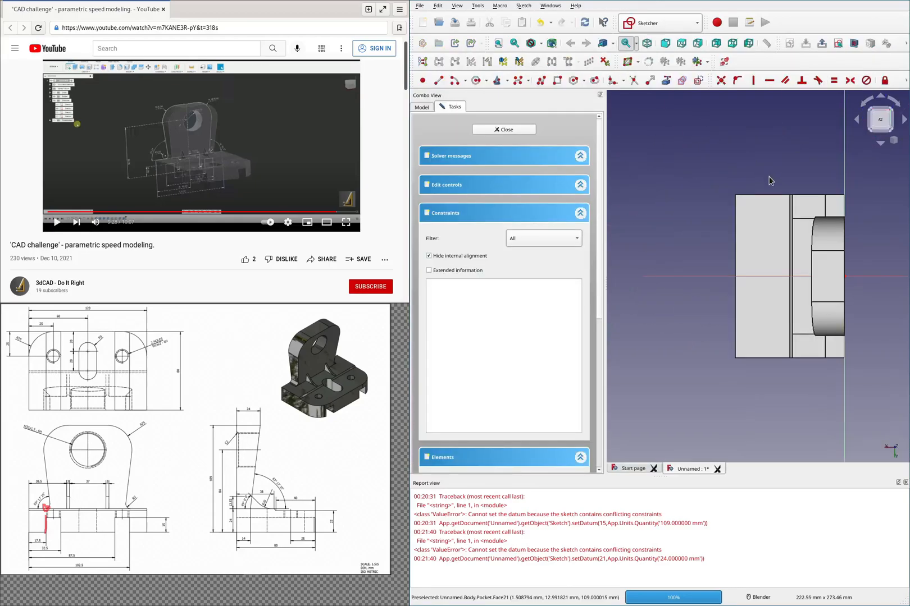
scroll(819, 270, "up", 2)
left_click(594, 80)
left_click(716, 250)
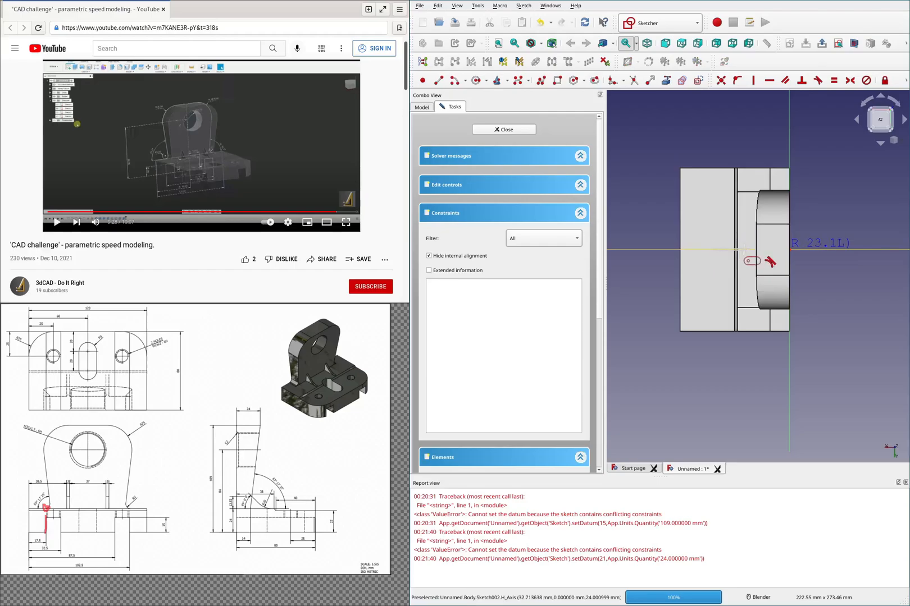
scroll(747, 268, "up", 2)
Step: Constrain the slot's end-arc radius to 9 mm
left_click(756, 243)
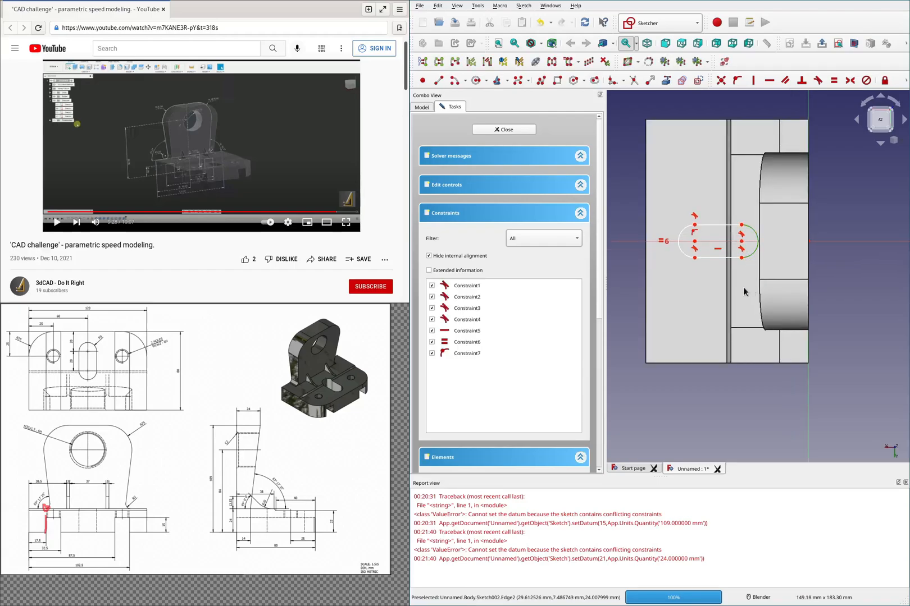
key("k")
key("r")
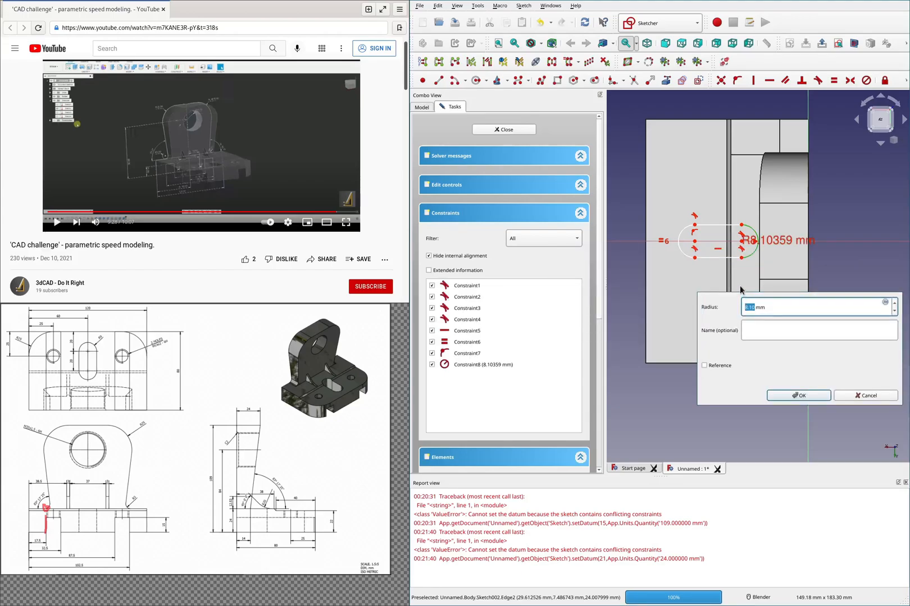
type("9")
key("Return")
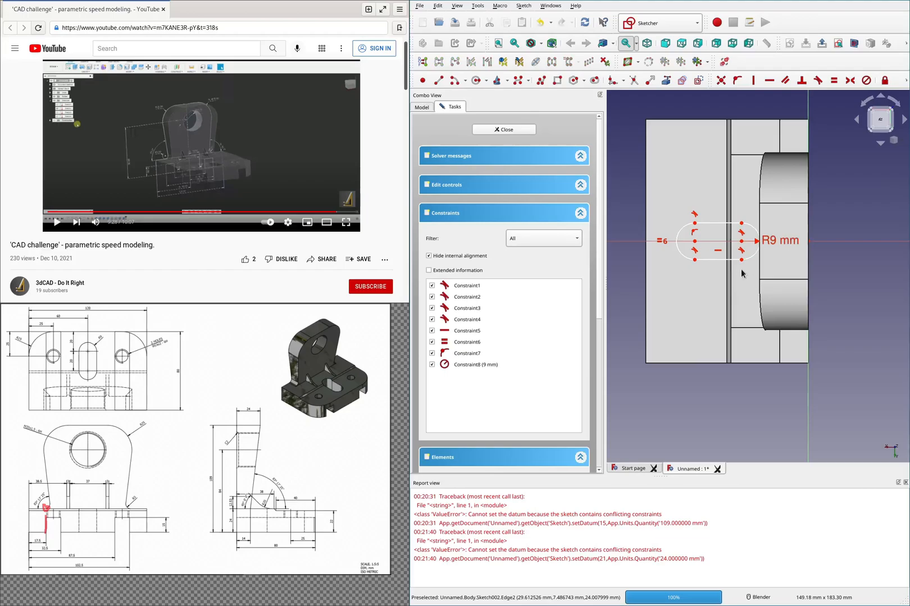
Step: Project the base's front edge into the sketch and constrain the nearer slot arc centre 20 mm horizontally from its endpoint
left_click(666, 80)
key("Escape")
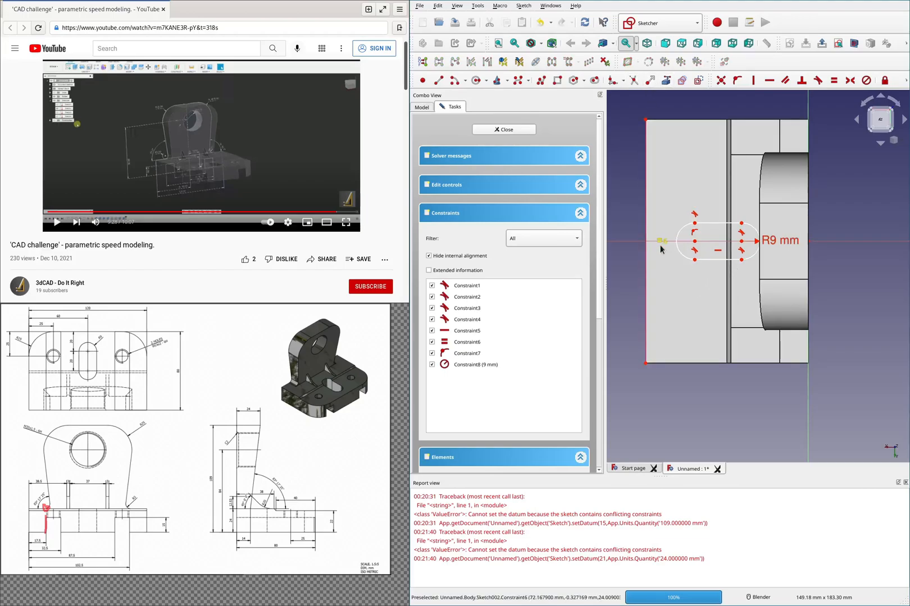
left_click(692, 240)
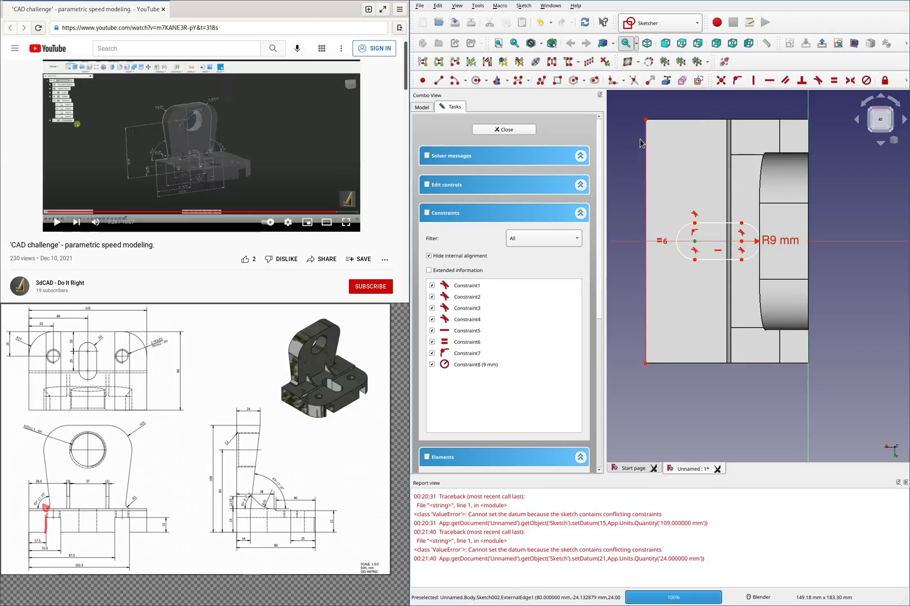
key("l")
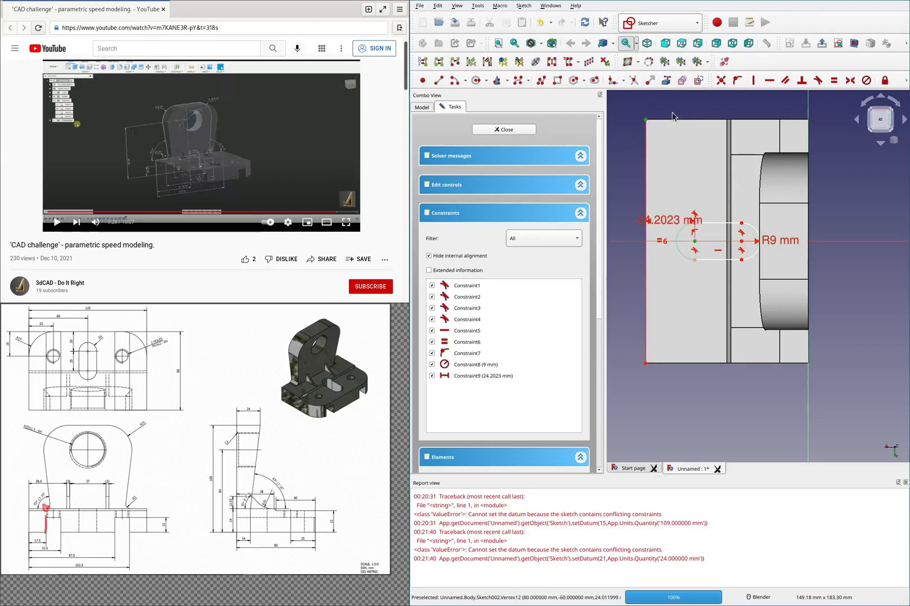
type("20")
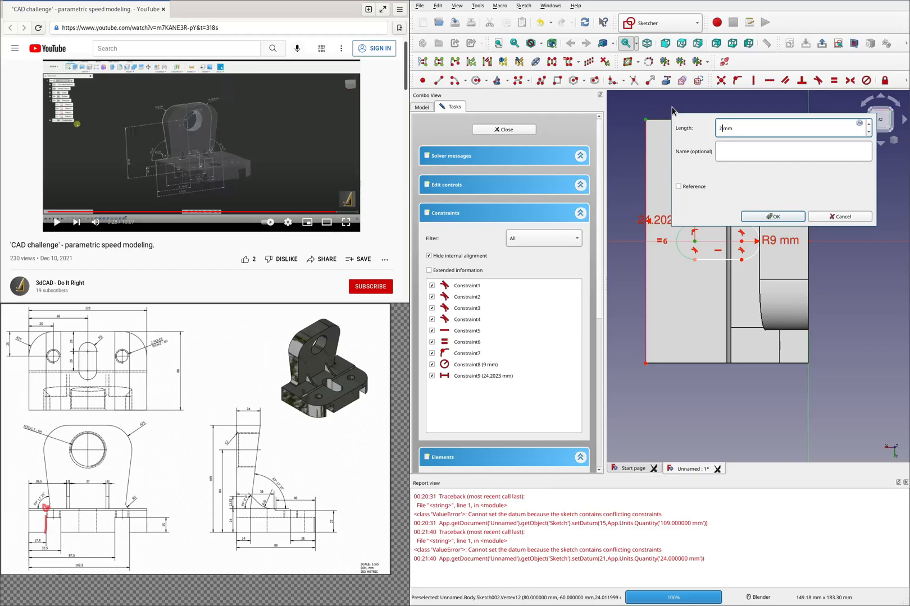
key("Return")
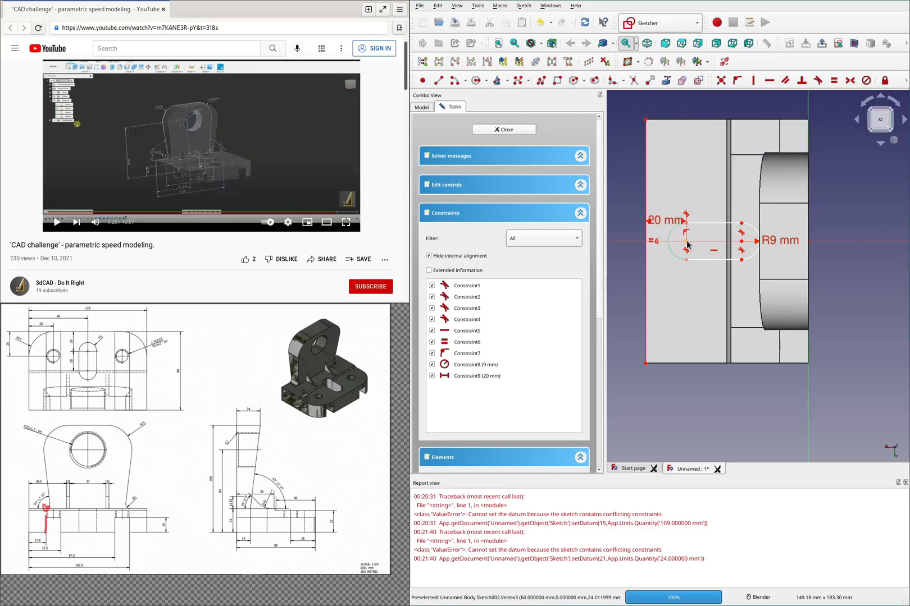
Step: Constrain the horizontal distance between the slot's two arc centres to 20 mm
left_click(742, 243)
type("l20")
key("Return")
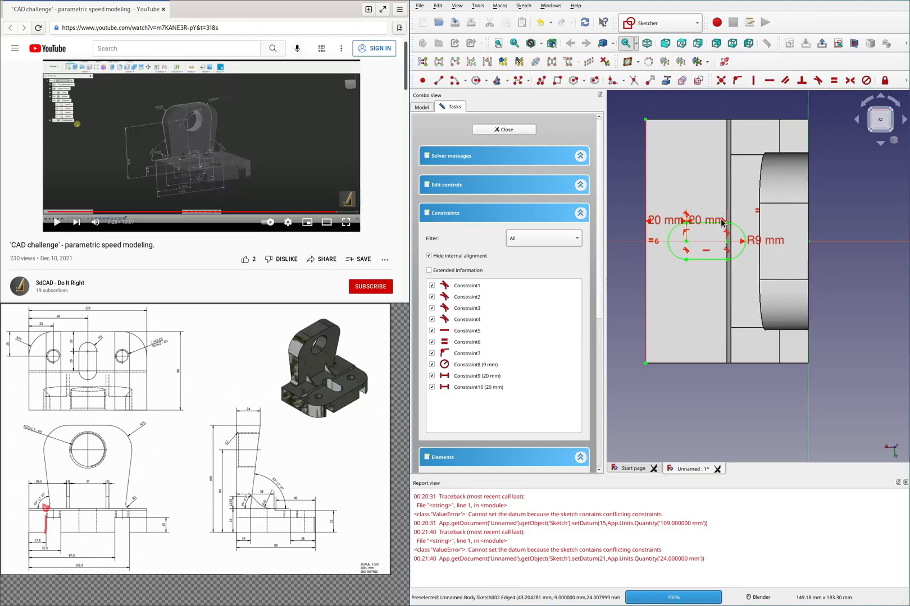
Step: Close the slot sketch and pocket it through all of the base
left_click(517, 131)
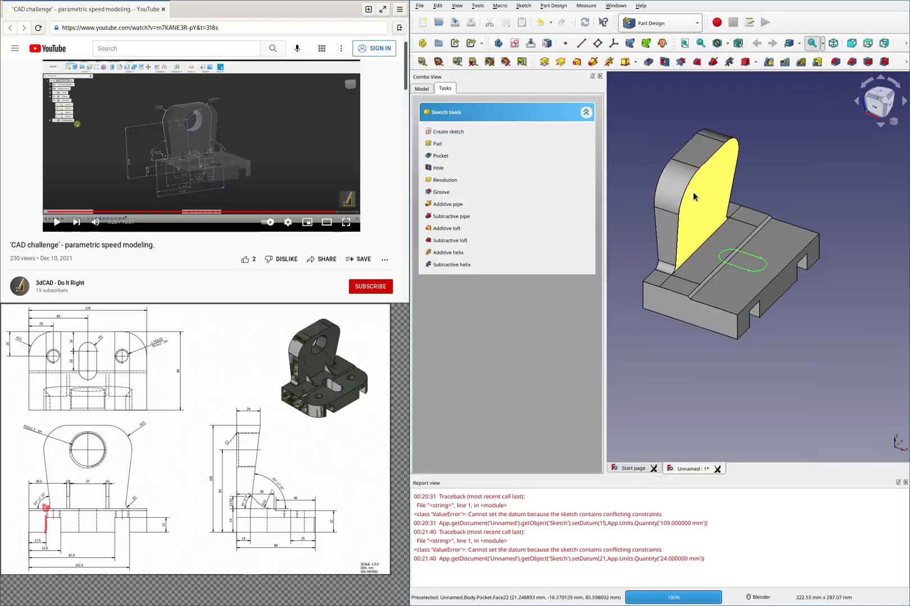
left_click(648, 62)
left_click(554, 168)
left_click(550, 178)
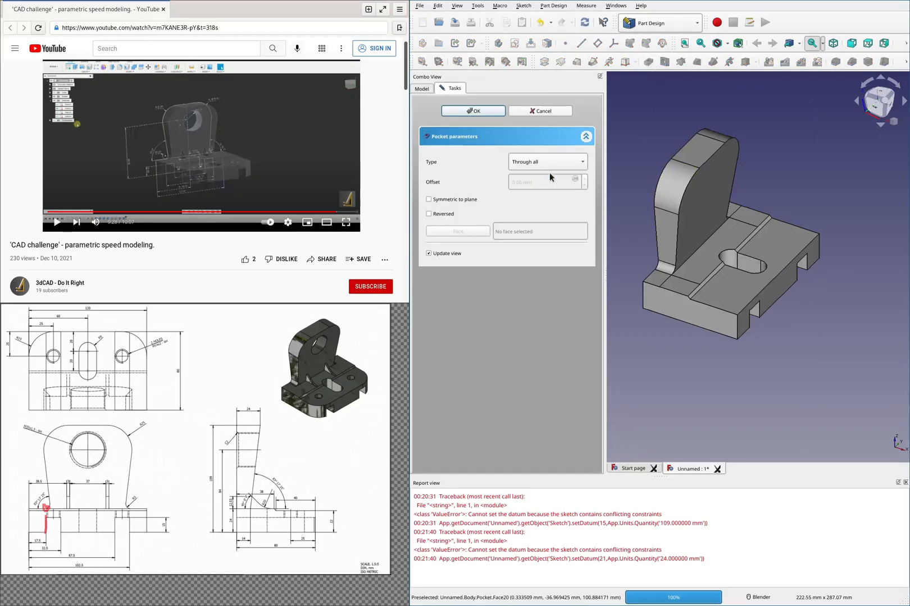
left_click(485, 114)
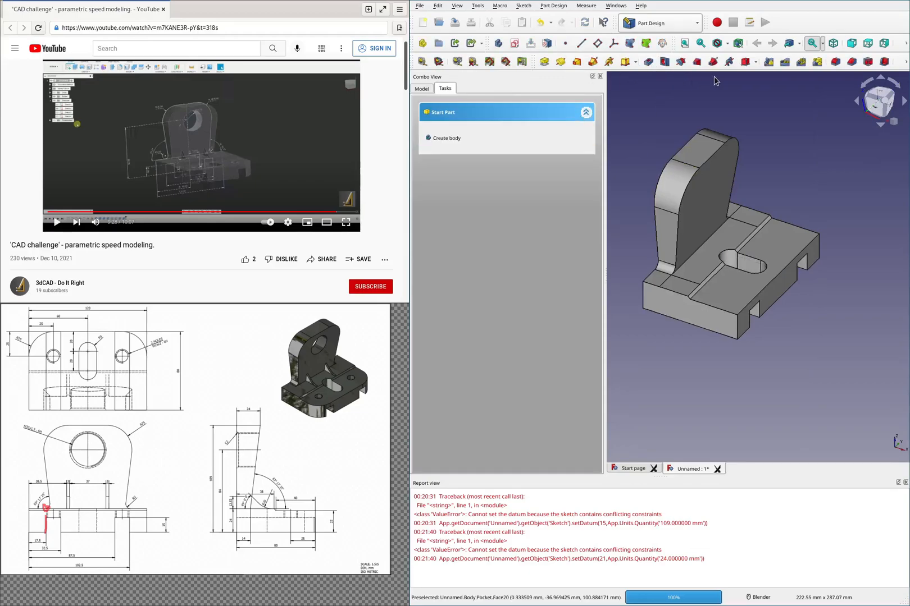
Step: Fillet the base's two vertical front corner edges with a 25 mm radius
left_click(835, 61)
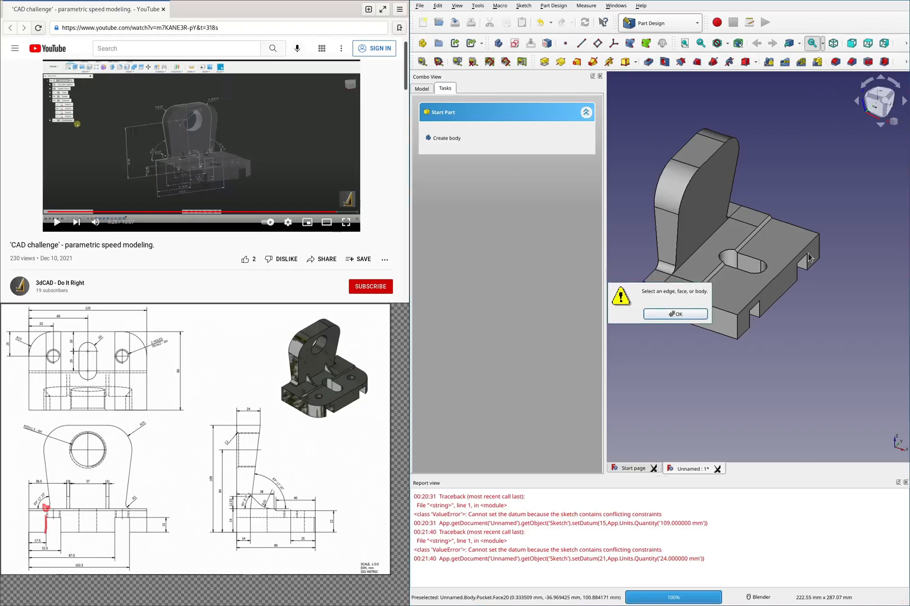
left_click(702, 318)
left_click(737, 328)
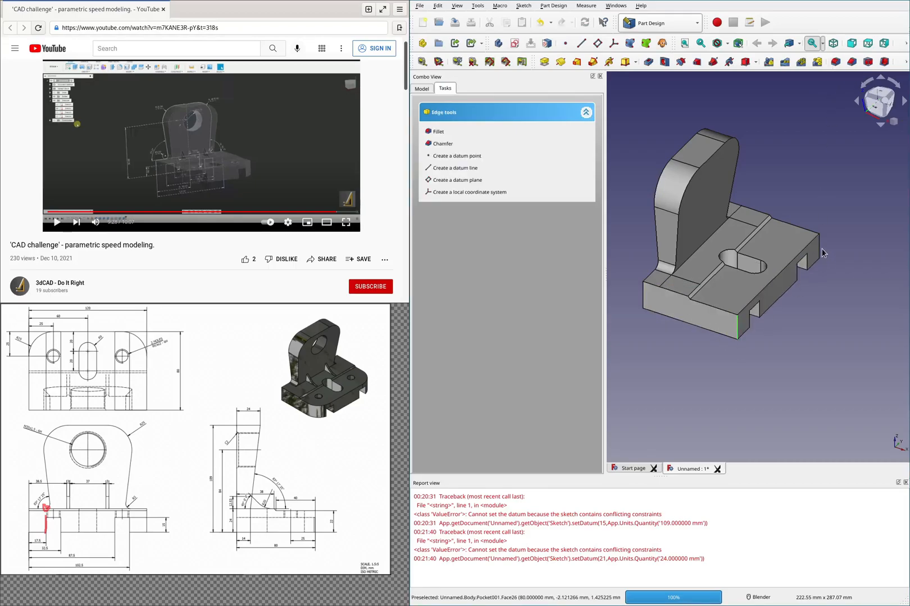
left_click(819, 250, "ctrl")
left_click(835, 62)
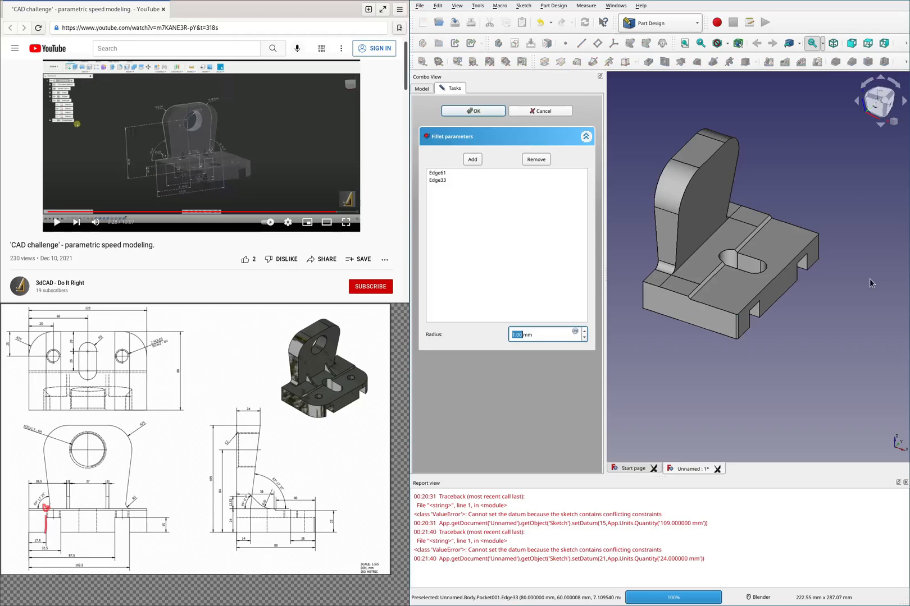
type("25")
key("Return")
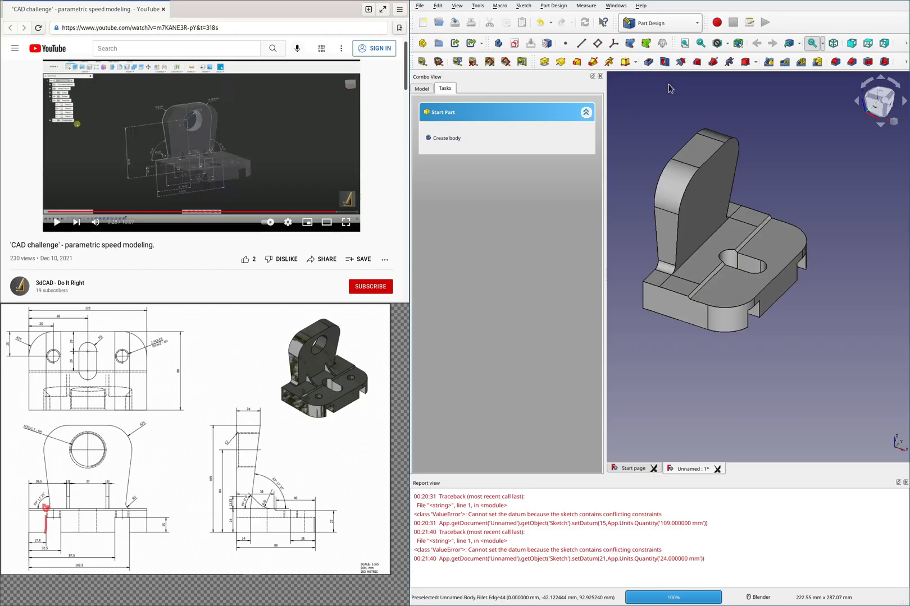
Step: Create a datum plane attached to the base's side face with a z-direction offset of -38.5 mm
scroll(349, 376, "up", 3)
scroll(348, 378, "down", 4)
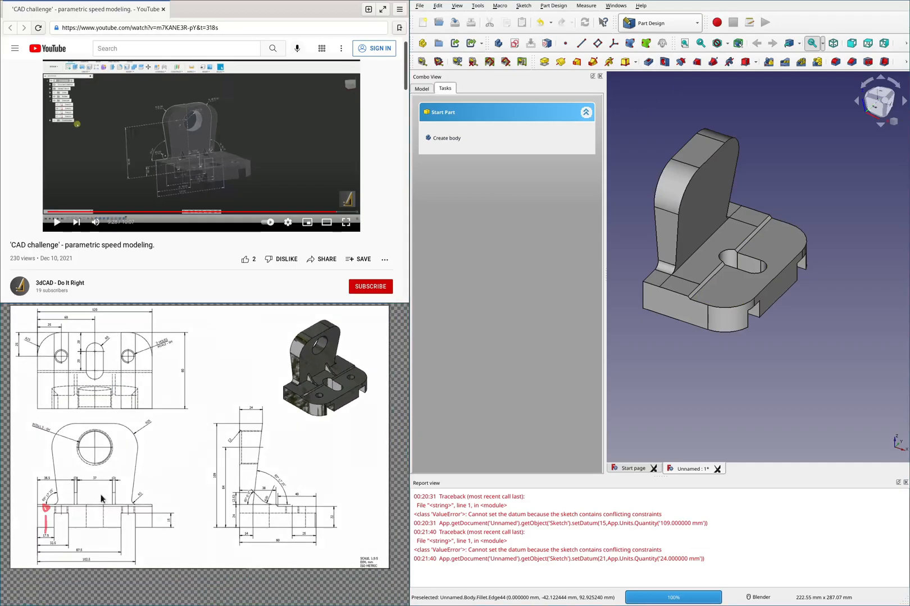
left_click(597, 44)
left_click(660, 316)
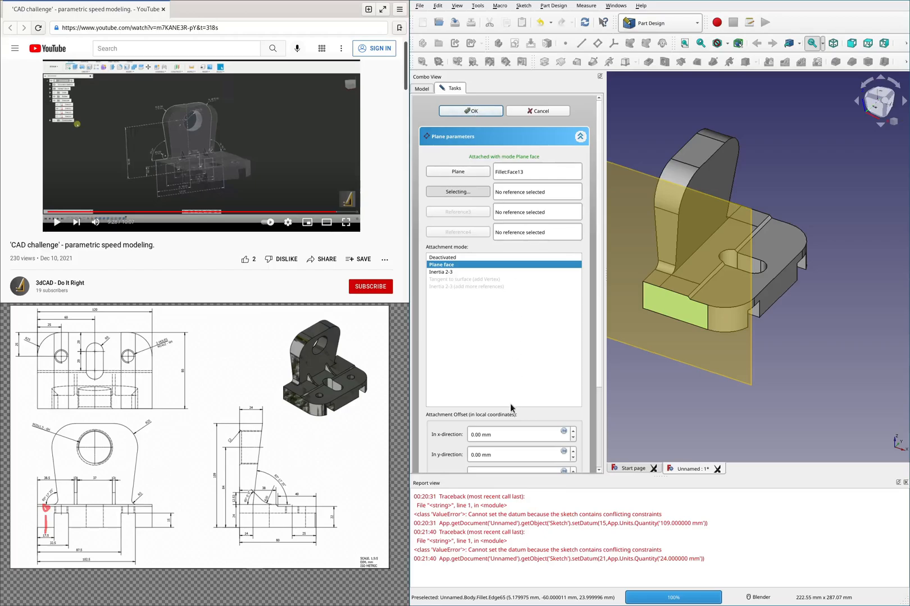
scroll(429, 447, "down", 2)
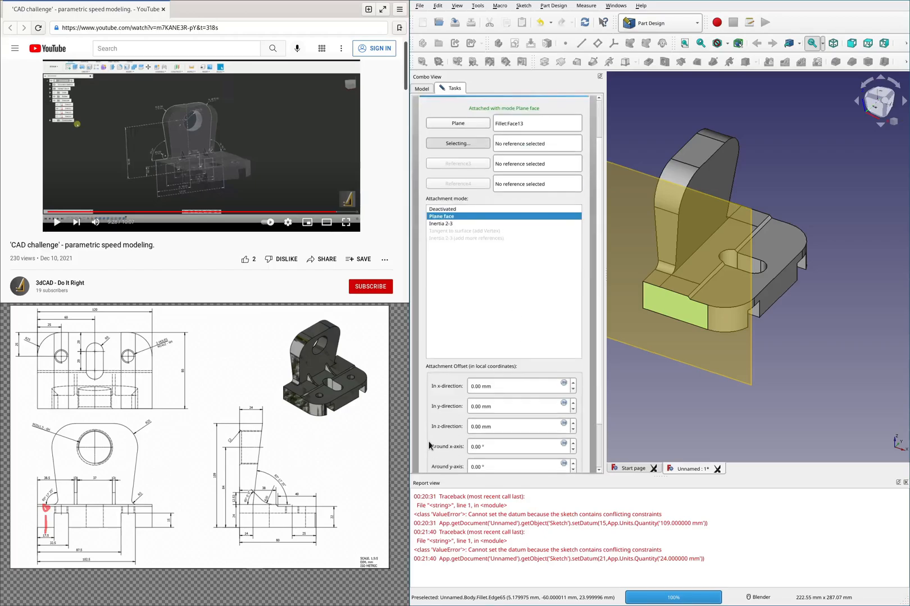
left_click(494, 426)
type("38.5")
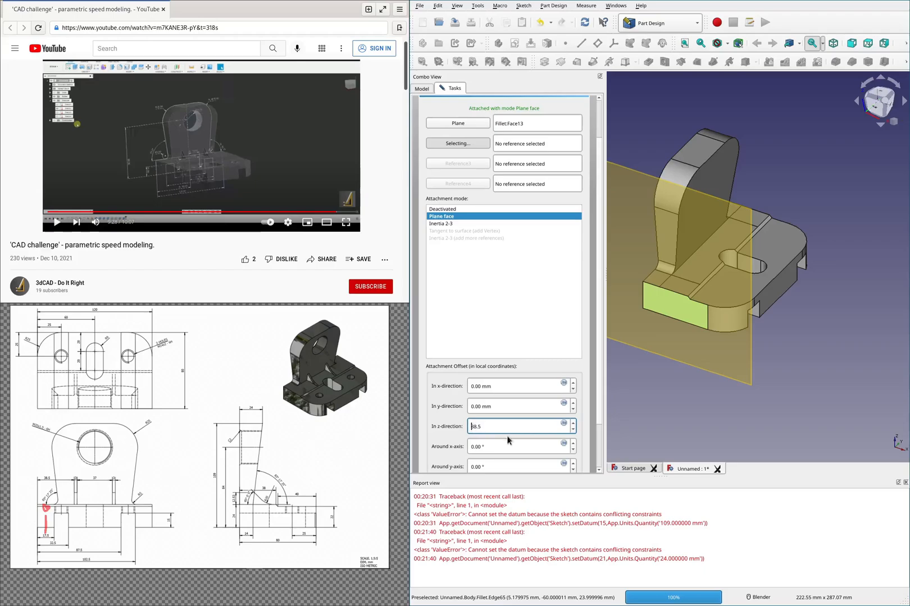
type("-")
key("Tab")
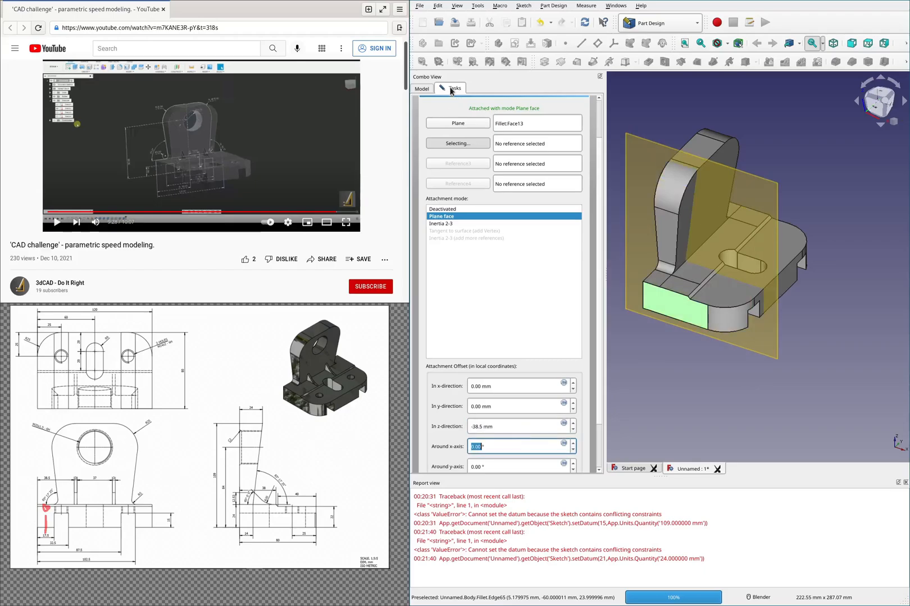
scroll(420, 386, "up", 3)
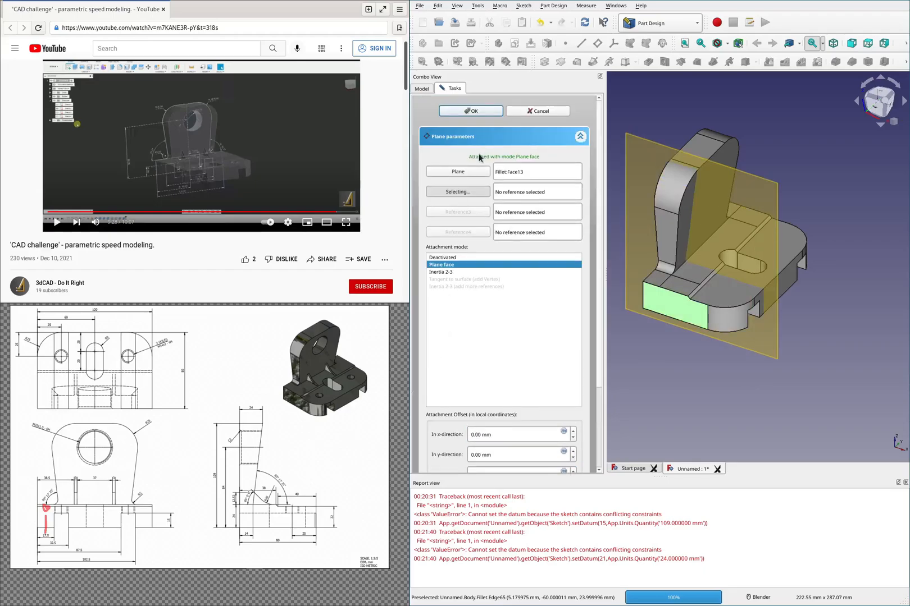
left_click(471, 111)
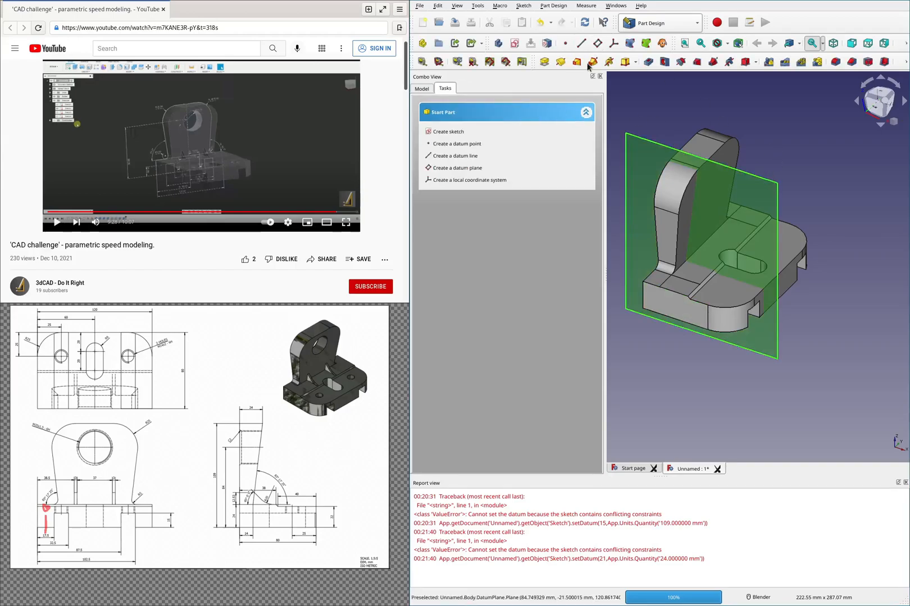
Step: Start a sketch on the datum plane and reference the upright's slanted edge and the base's top edge as external geometry
left_click(514, 42)
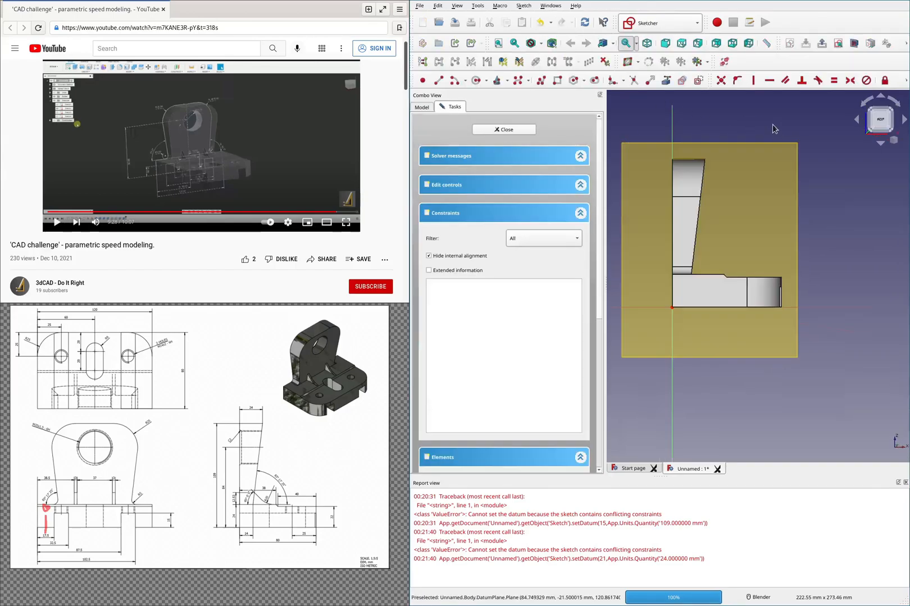
scroll(800, 251, "up", 2)
middle_click_drag(694, 206, 685, 220)
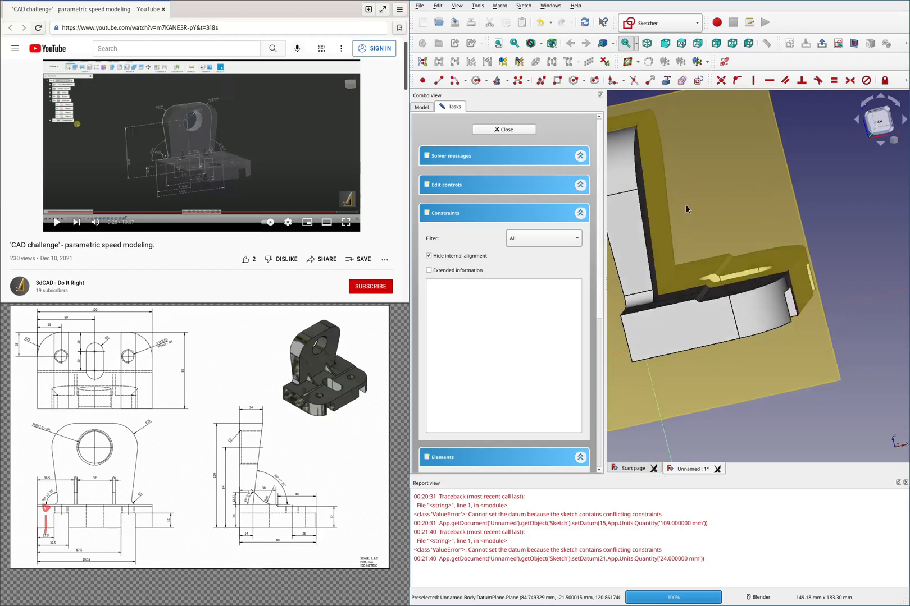
left_click(651, 273)
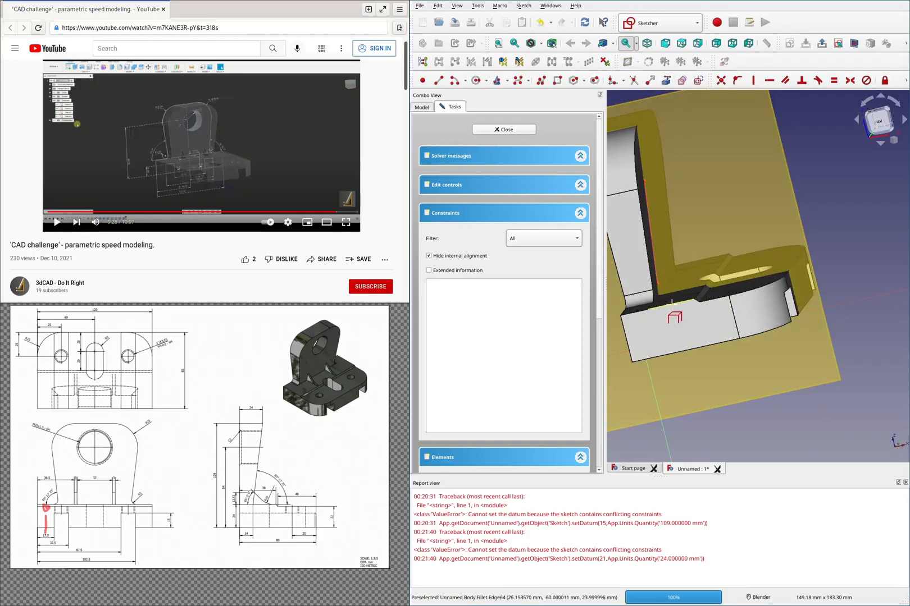
left_click(672, 300)
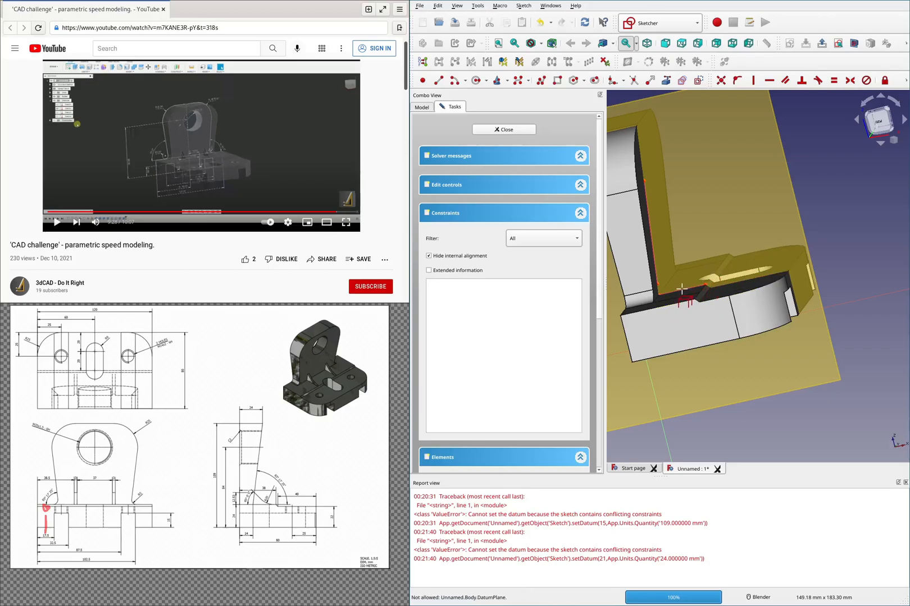
scroll(679, 290, "up", 2)
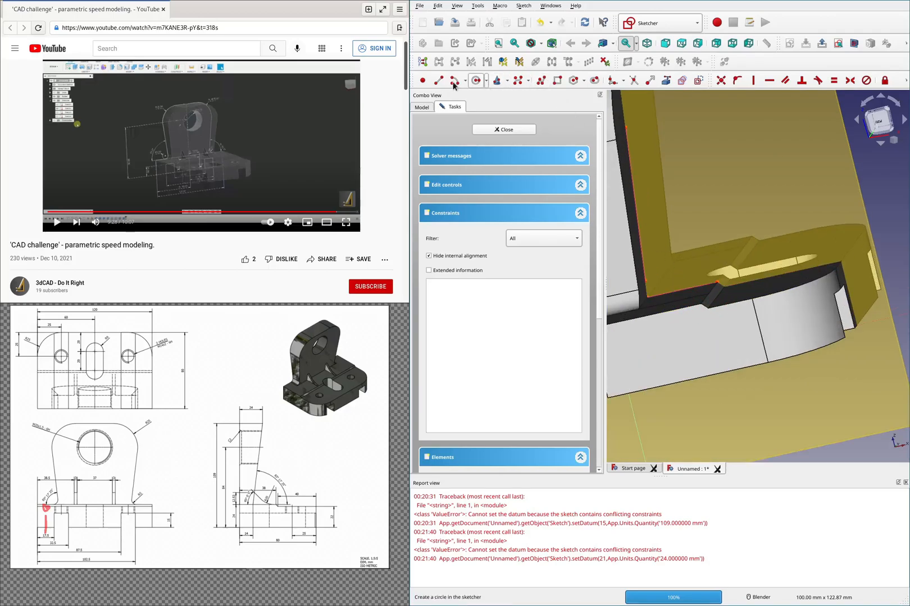
Step: Draw the rib outline's straight lines from the upright-base corner: up the slanted edge, diagonally down from there, and along the base's top edge
left_click(540, 81)
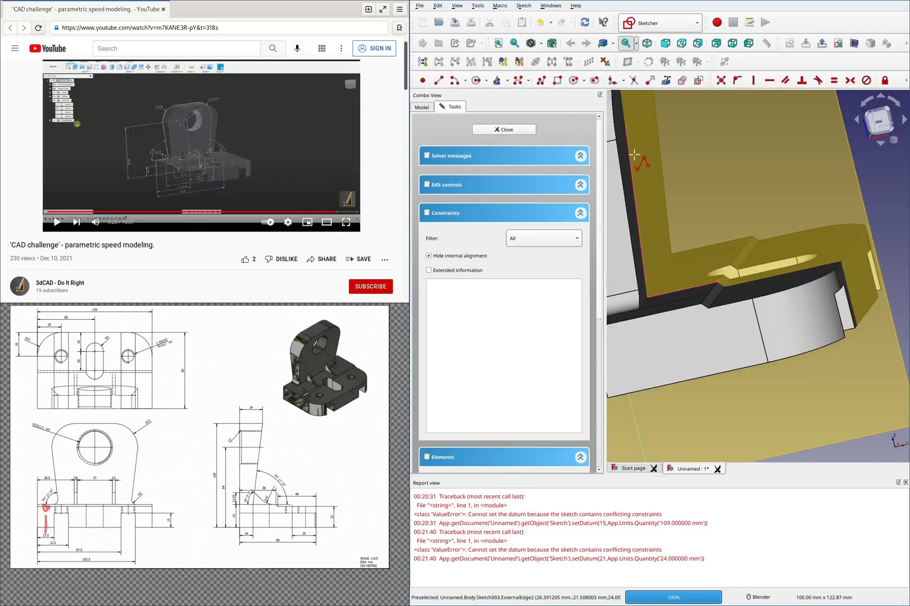
left_click(646, 296)
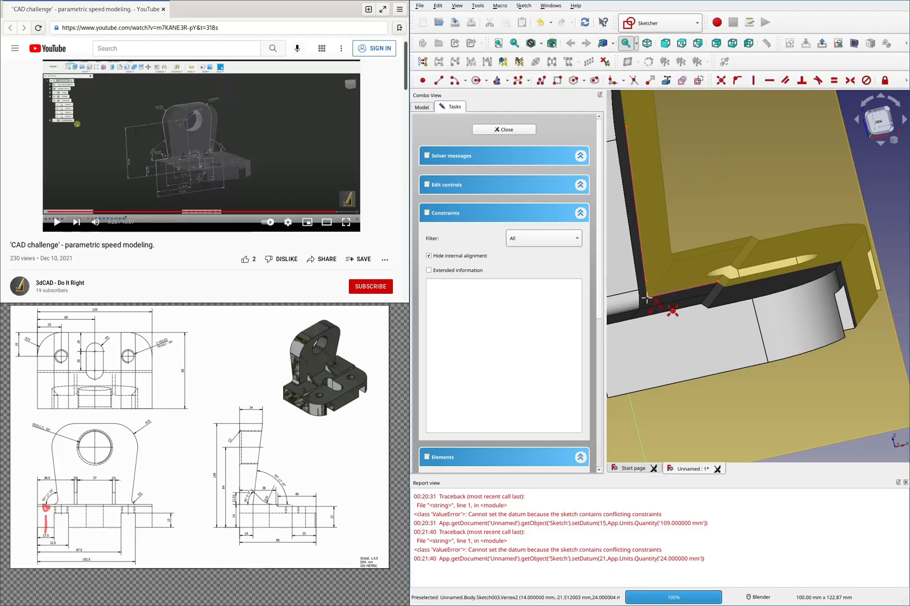
left_click(640, 241)
left_click(680, 279)
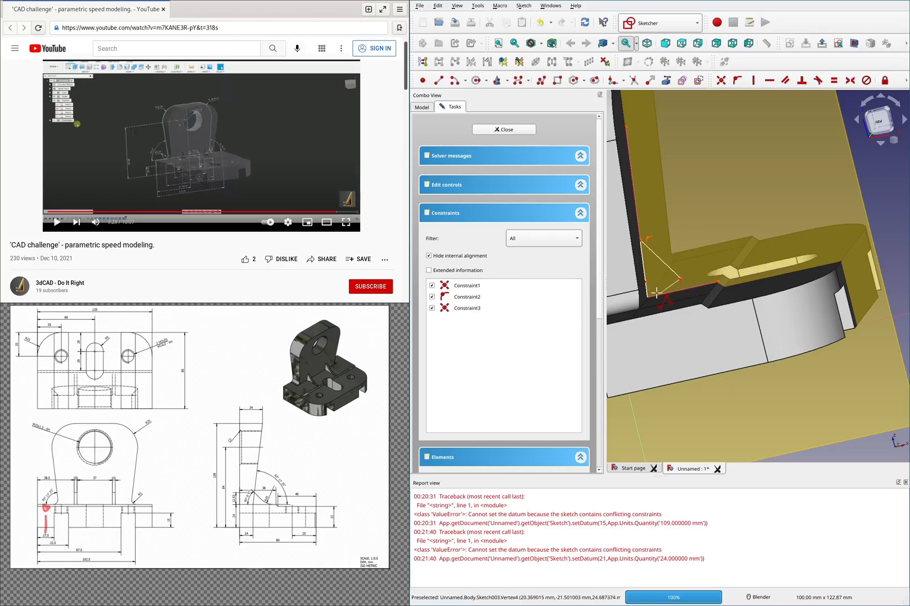
right_click(662, 283)
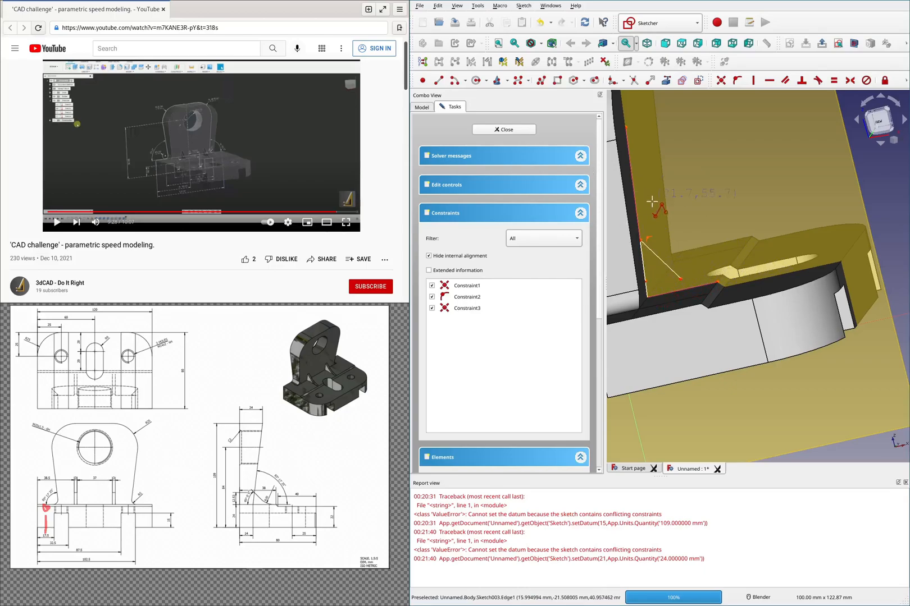
left_click(541, 82)
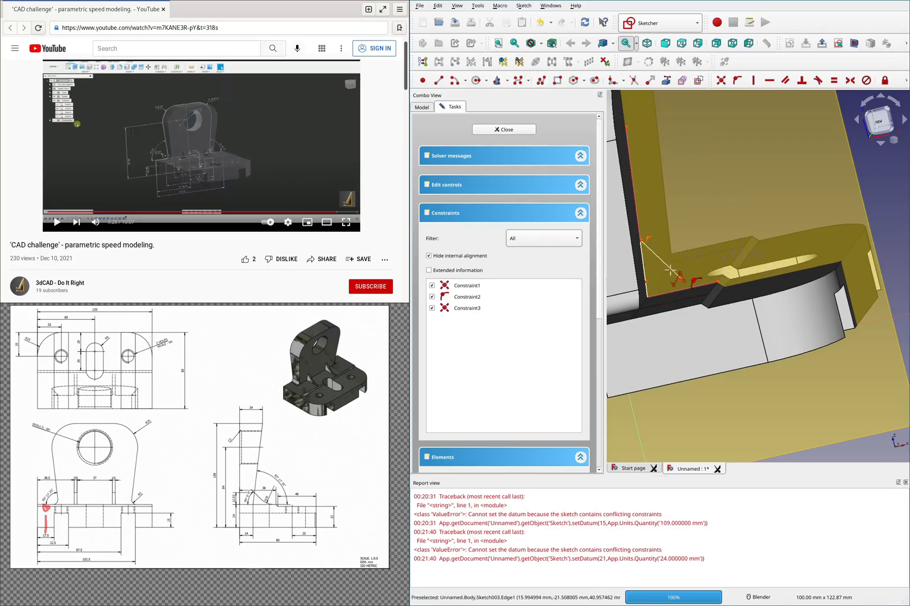
left_click(646, 298)
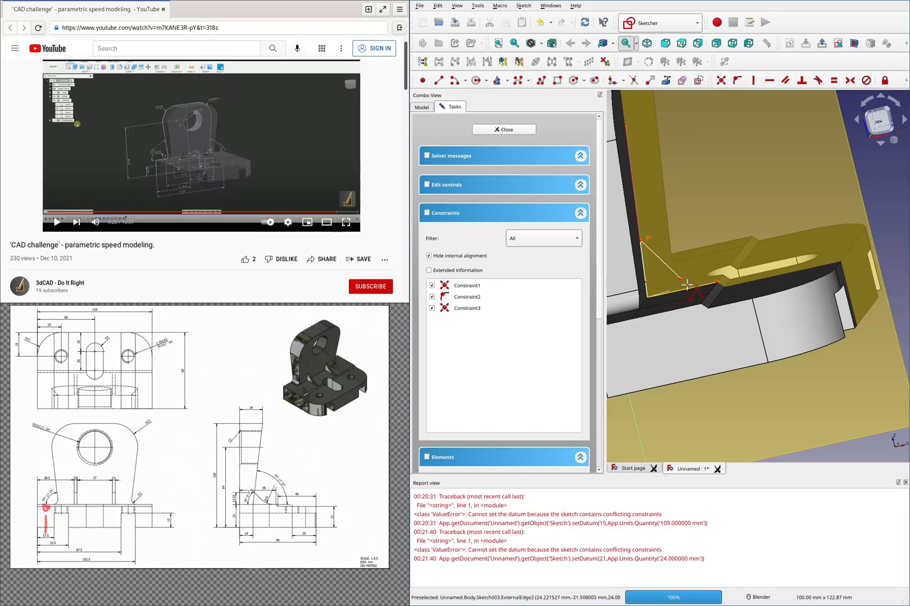
left_click(716, 282)
right_click(716, 282)
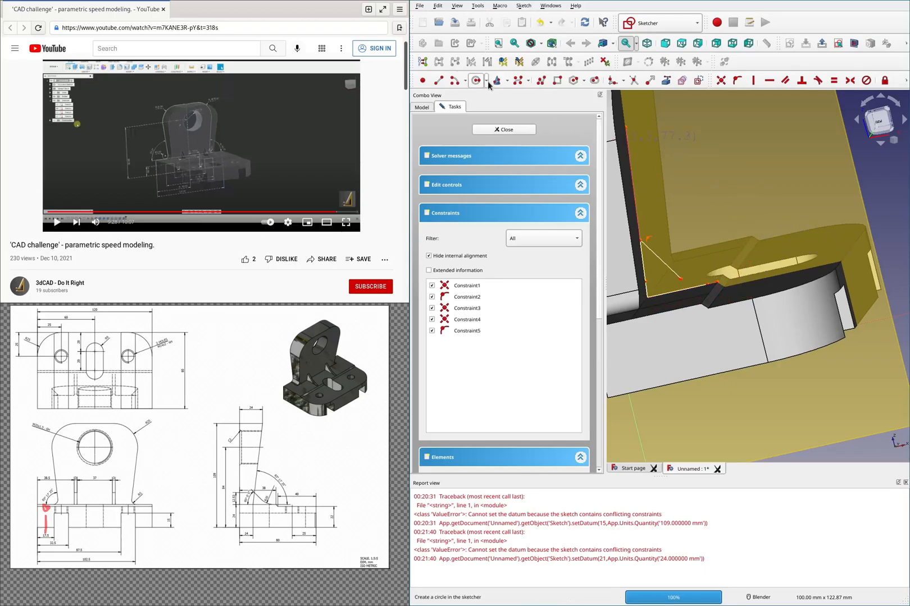
Step: Draw a three-point arc joining the open ends of the diagonal line and the base line
left_click(465, 81)
left_click(470, 110)
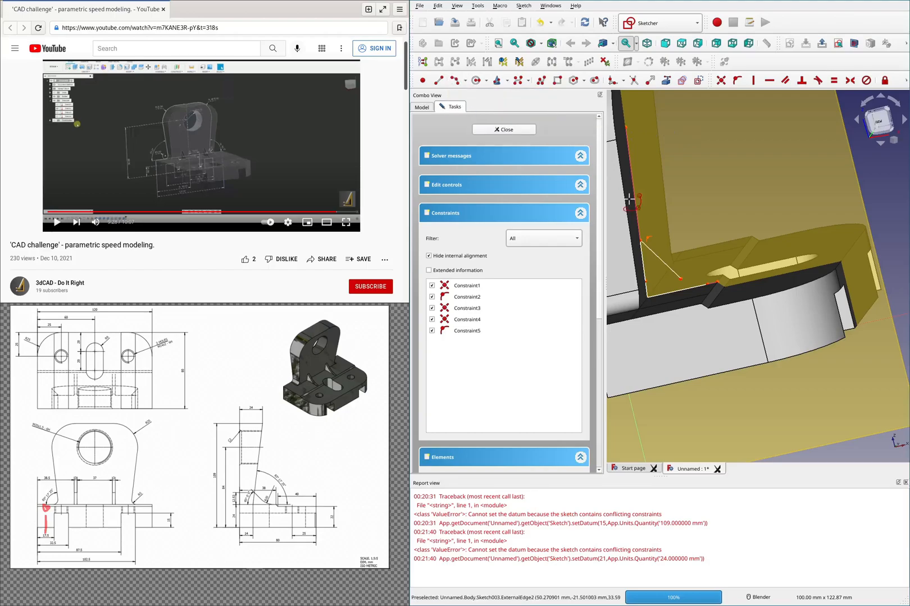
left_click(681, 279)
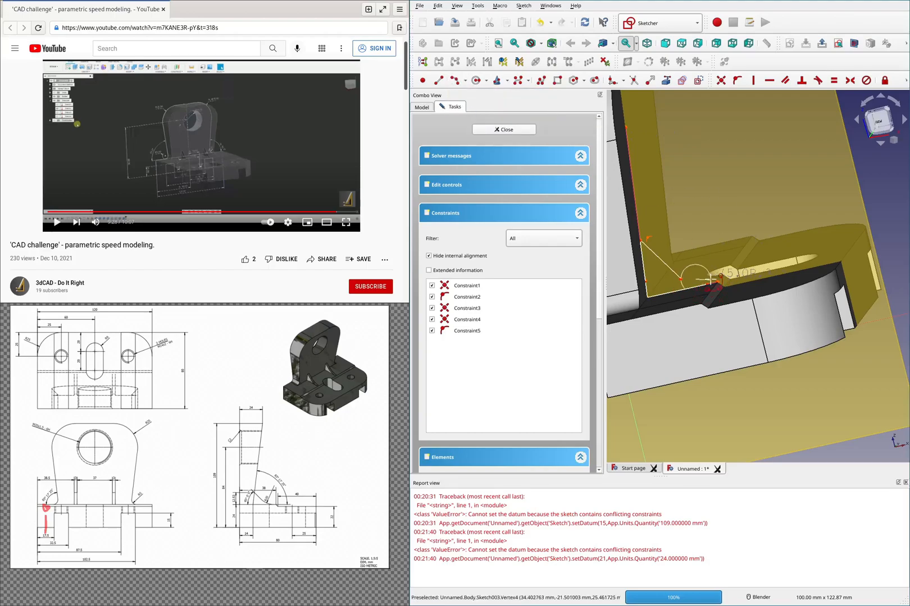
left_click(709, 284)
left_click(687, 286)
left_click(687, 286)
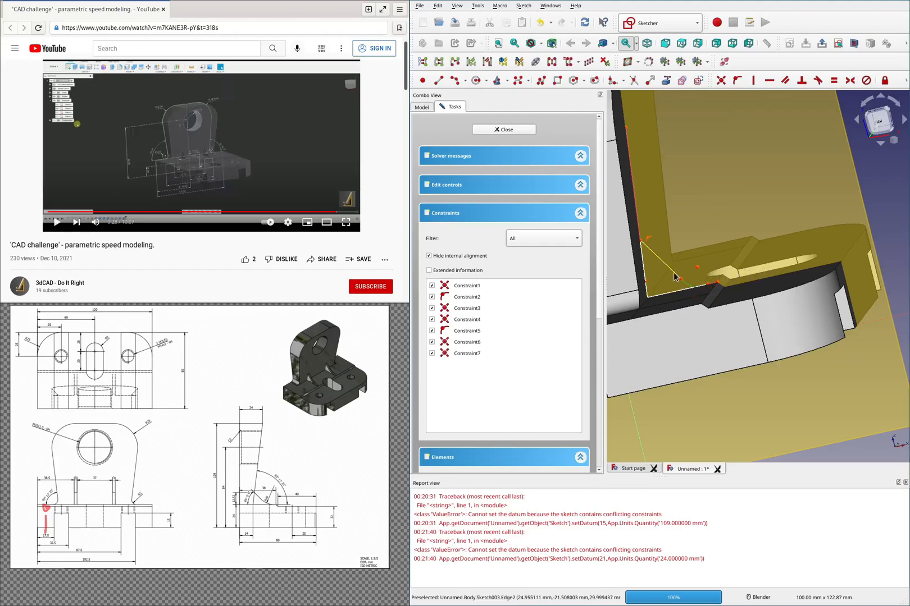
Step: Make the arc tangent to the diagonal and base lines and join its lower end to the end point of the referenced base edge
left_click(675, 277)
key("t")
left_click(719, 313)
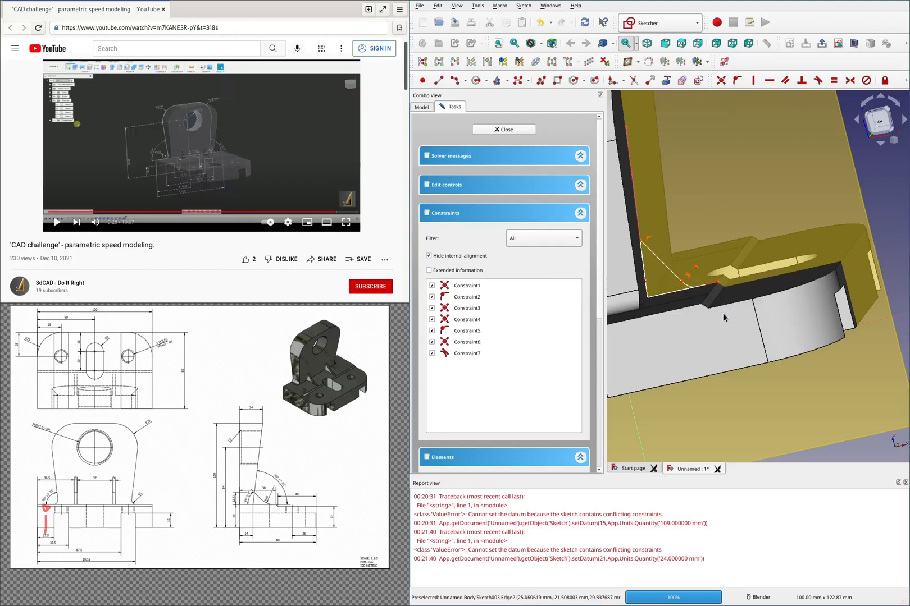
scroll(696, 304, "up", 3)
left_click(675, 301)
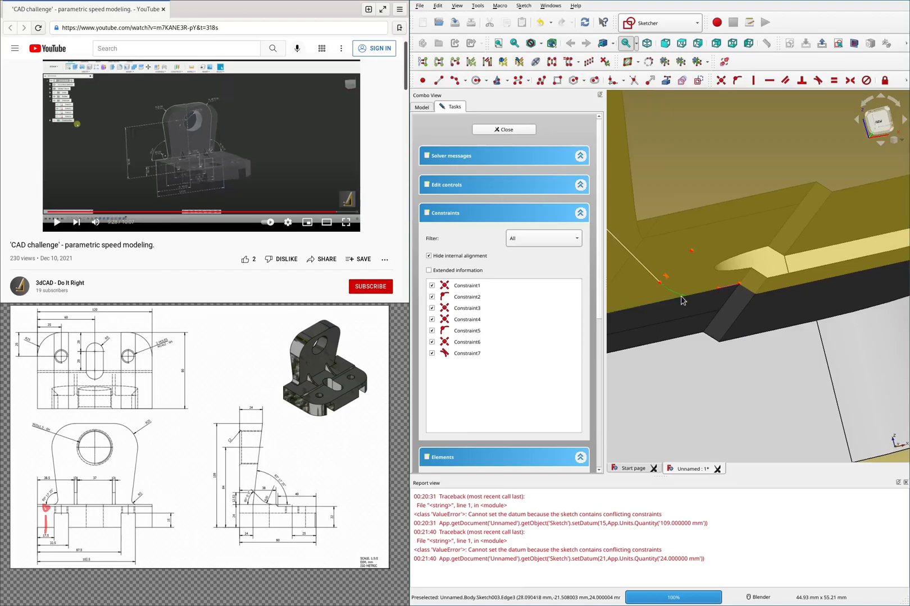
key("t")
left_click(720, 313)
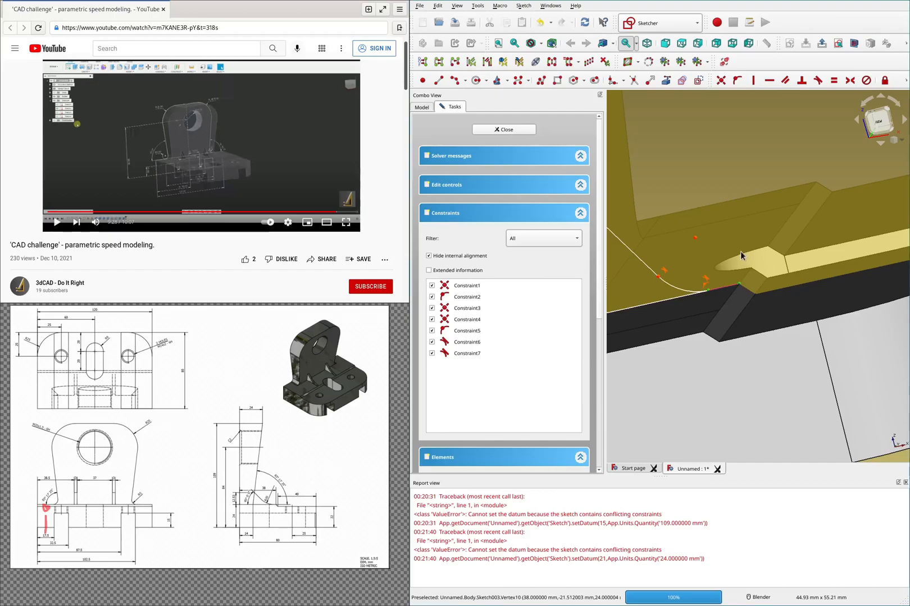
key("c")
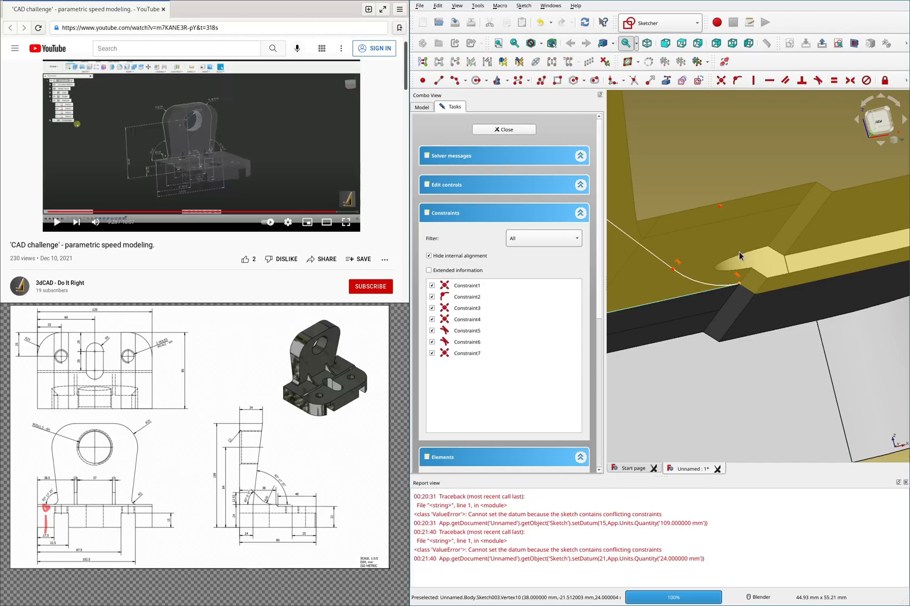
Step: Constrain the rib arc's radius to 20 mm
left_click(707, 284)
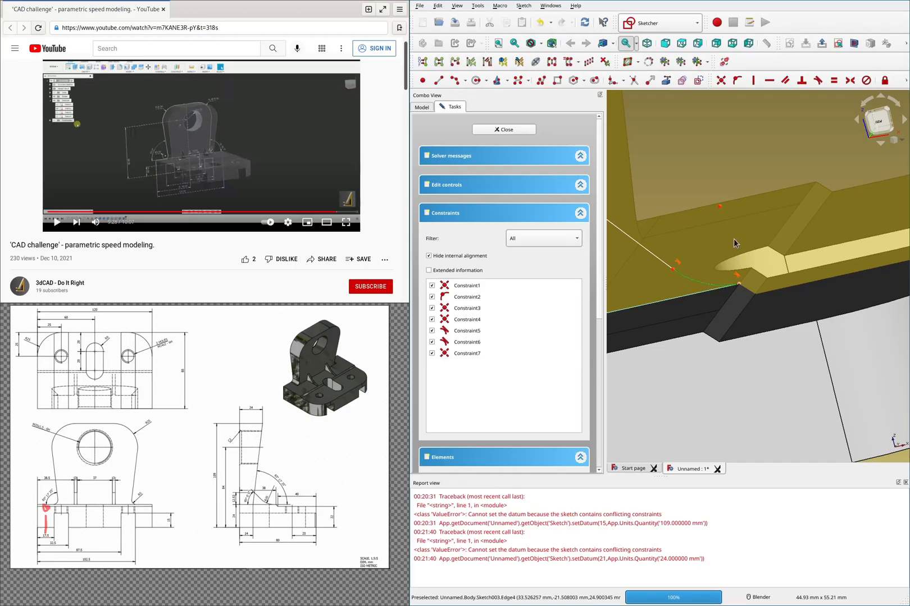
key("k")
key("r")
type("20")
key("Return")
scroll(705, 253, "down", 2)
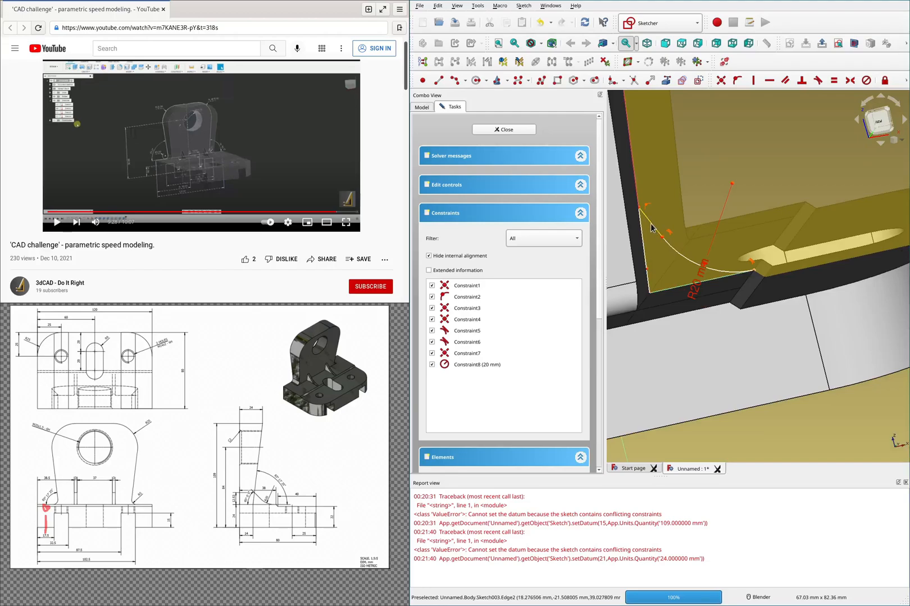
scroll(269, 508, "up", 4)
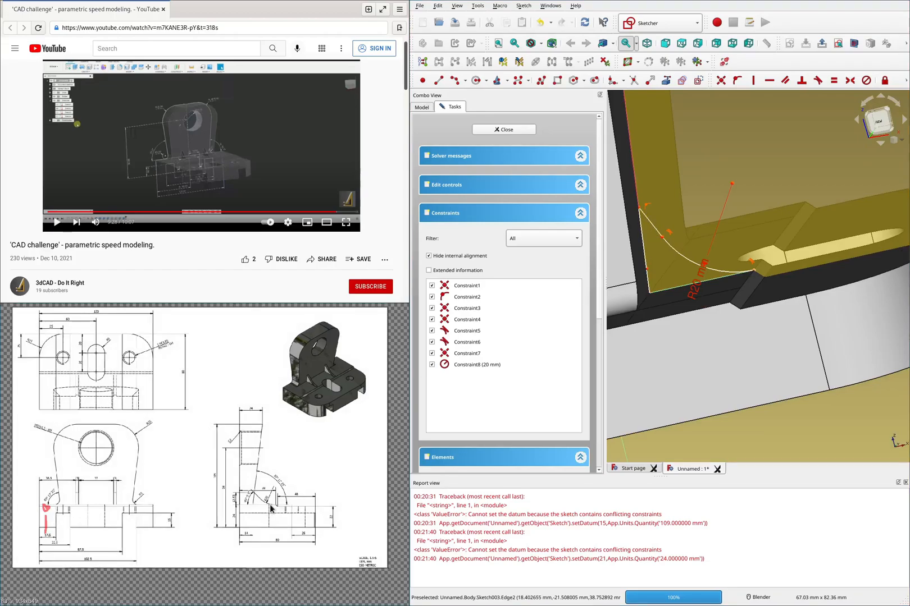
left_click(905, 82)
left_click(789, 96)
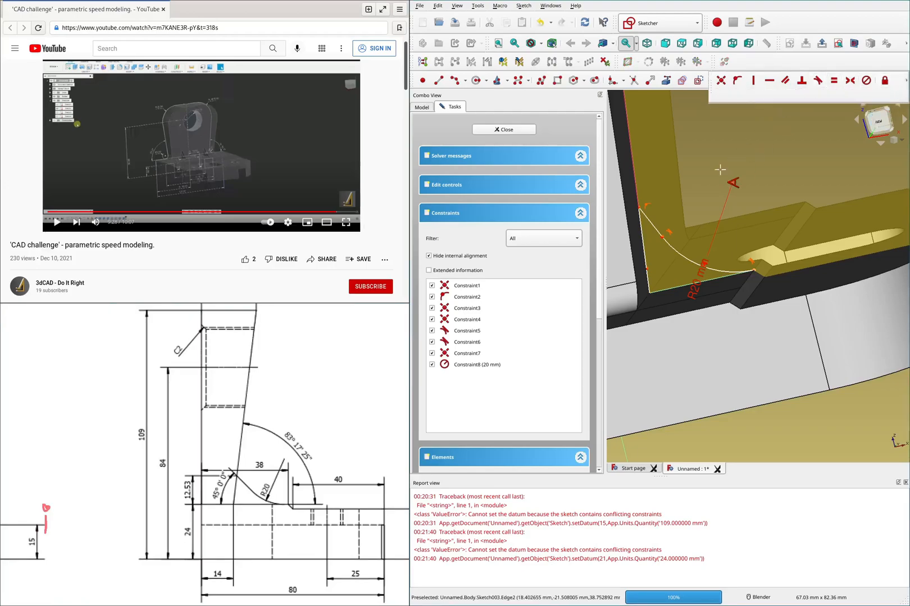
left_click(651, 225)
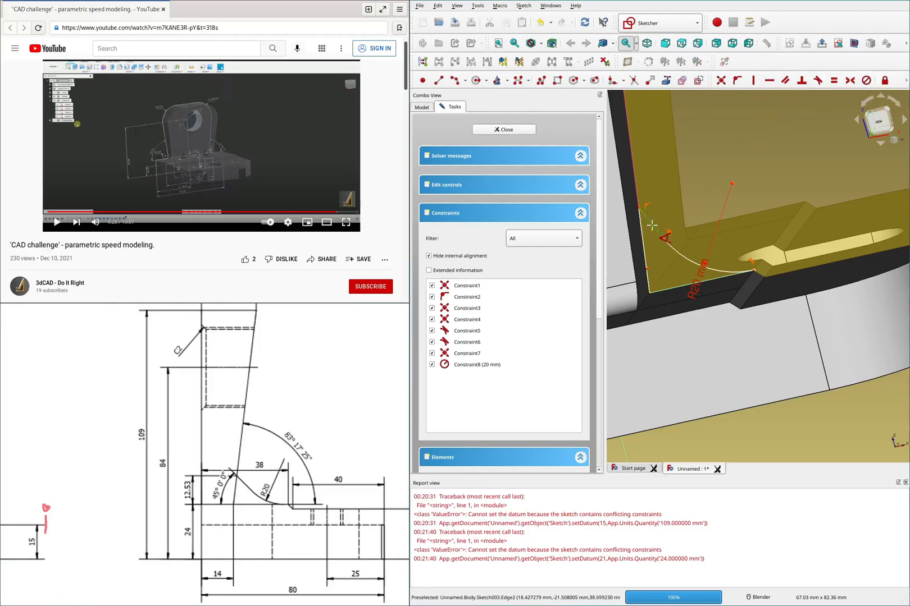
left_click(676, 291)
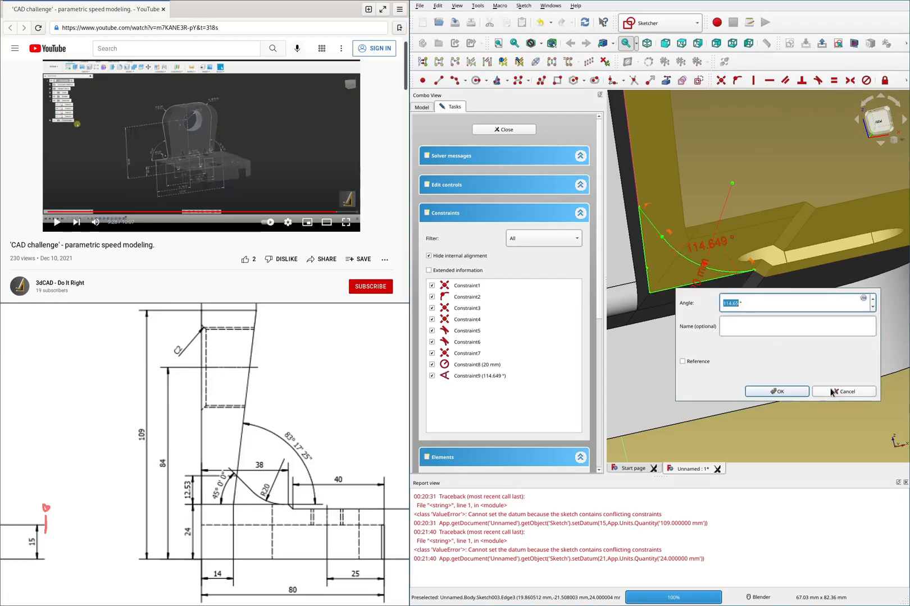
key("Escape")
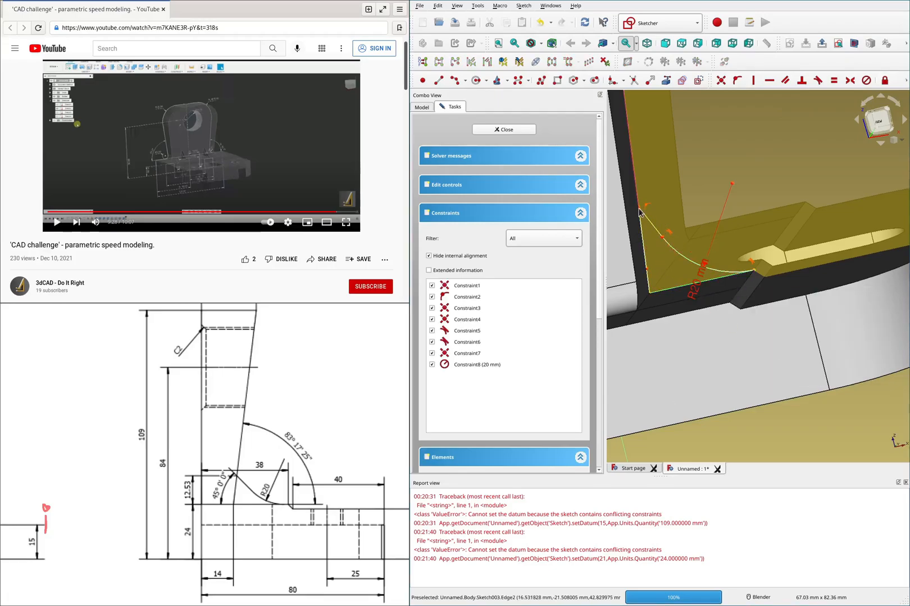
Step: Move the diagonal line's upper end down the upright and constrain the line's angle to the base line to 45°
left_click_drag(640, 212, 646, 247)
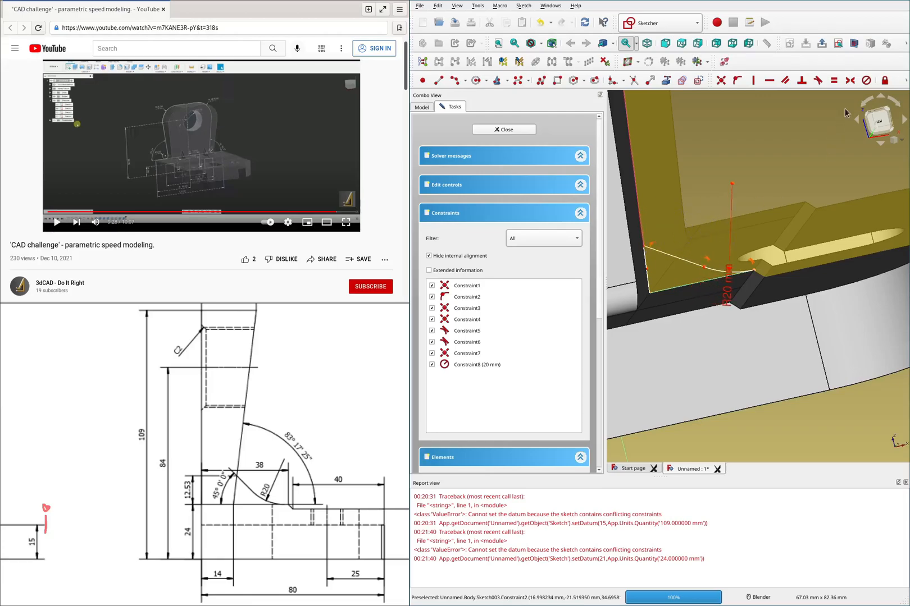
left_click(906, 83)
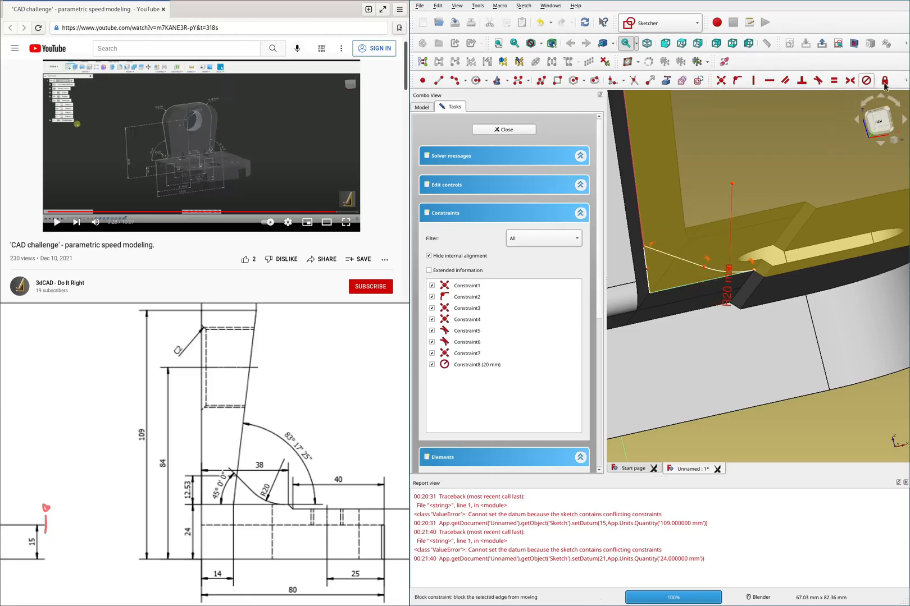
left_click(906, 83)
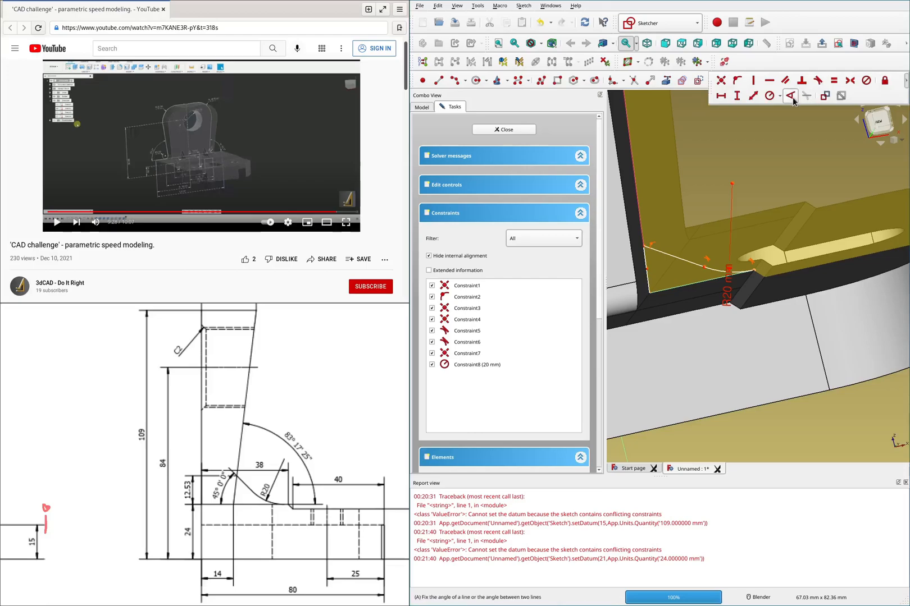
left_click(673, 273)
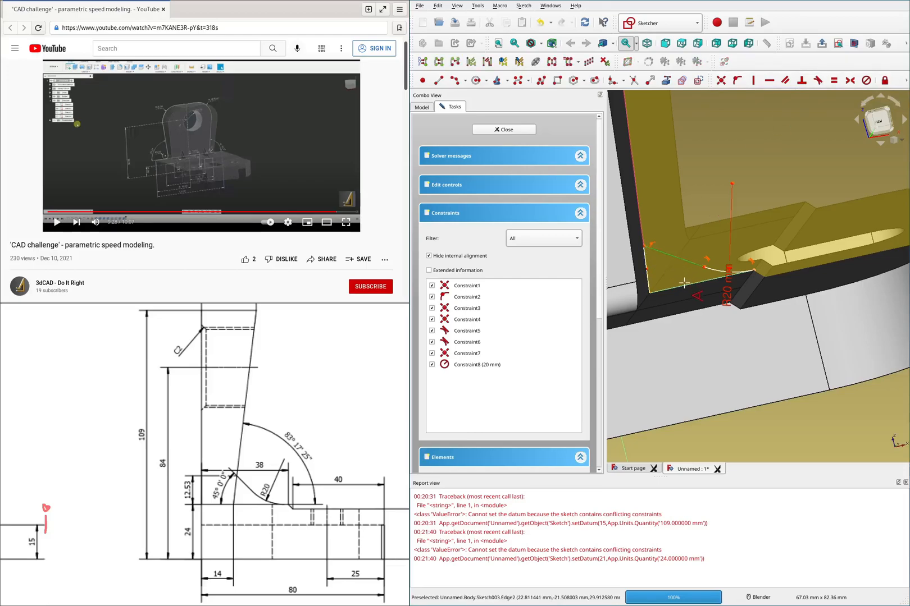
left_click(683, 285)
type("ka")
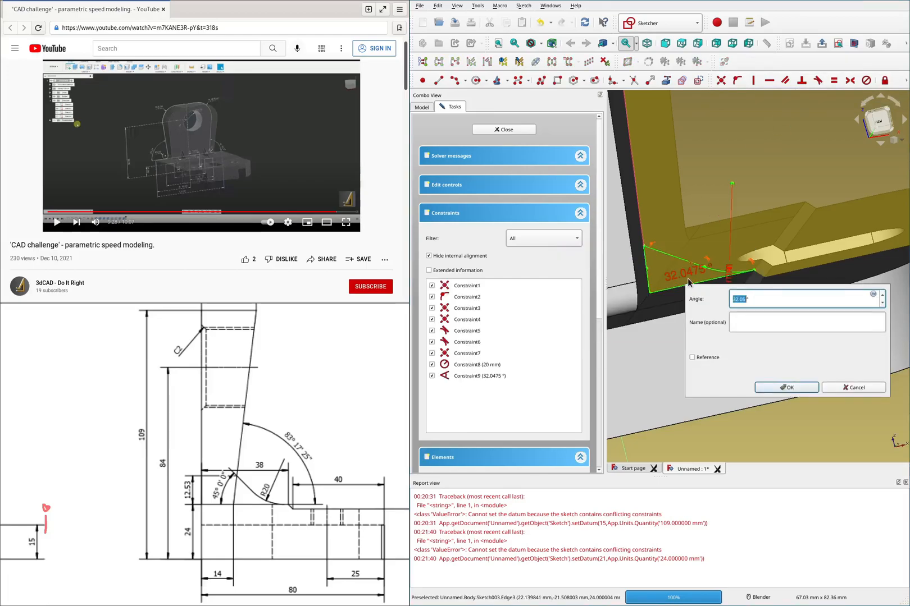
type("45")
key("Return")
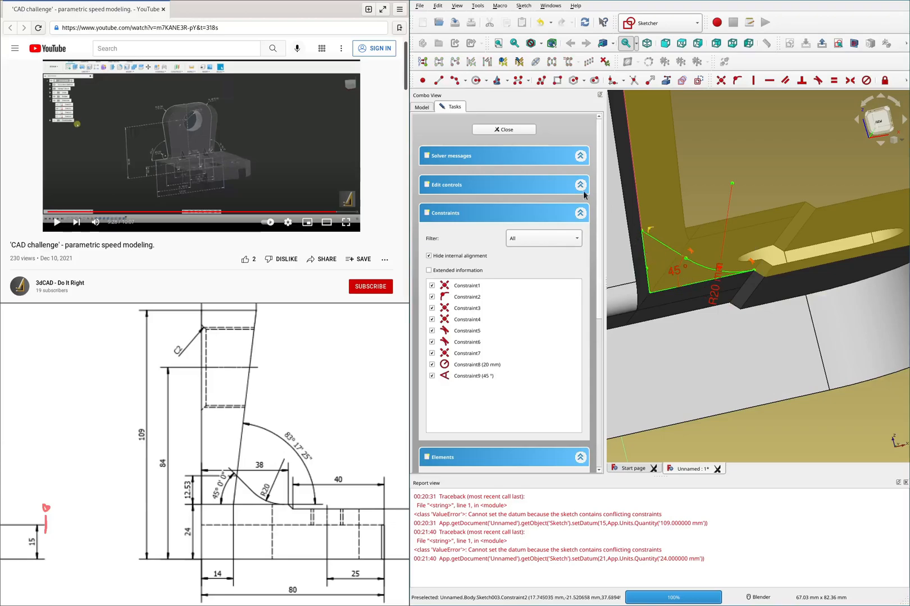
Step: Close the rib sketch and pad it 3 mm in the reversed direction
left_click(503, 130)
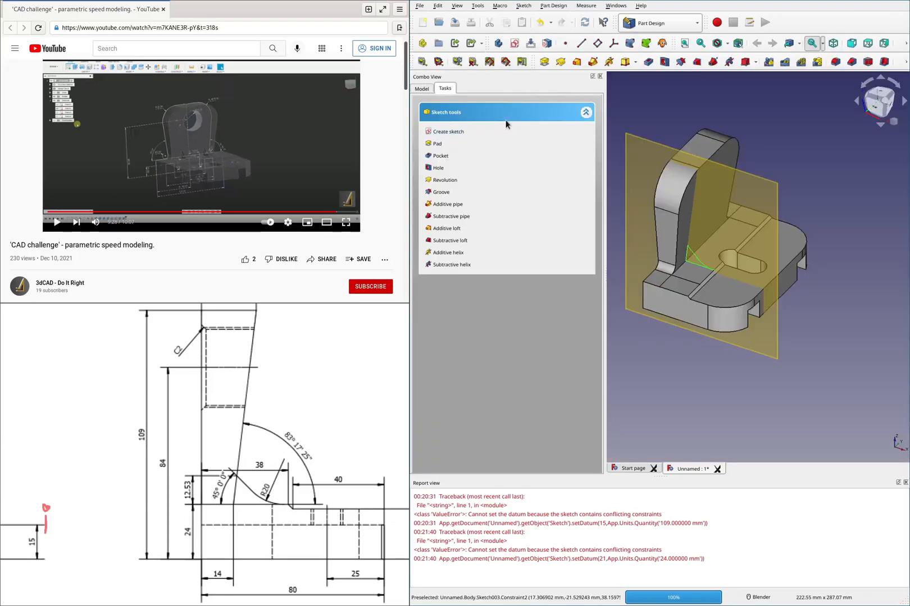
left_click(545, 62)
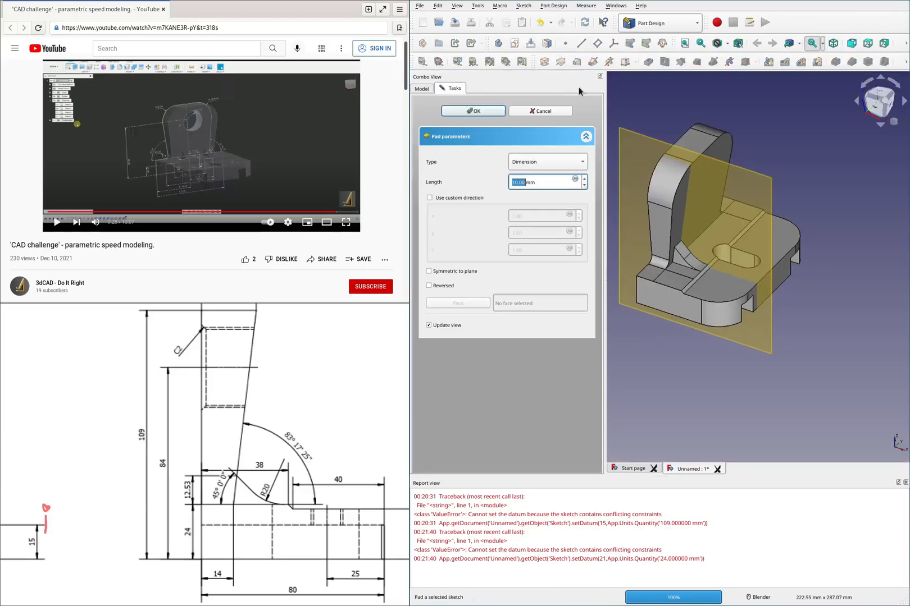
left_click(441, 287)
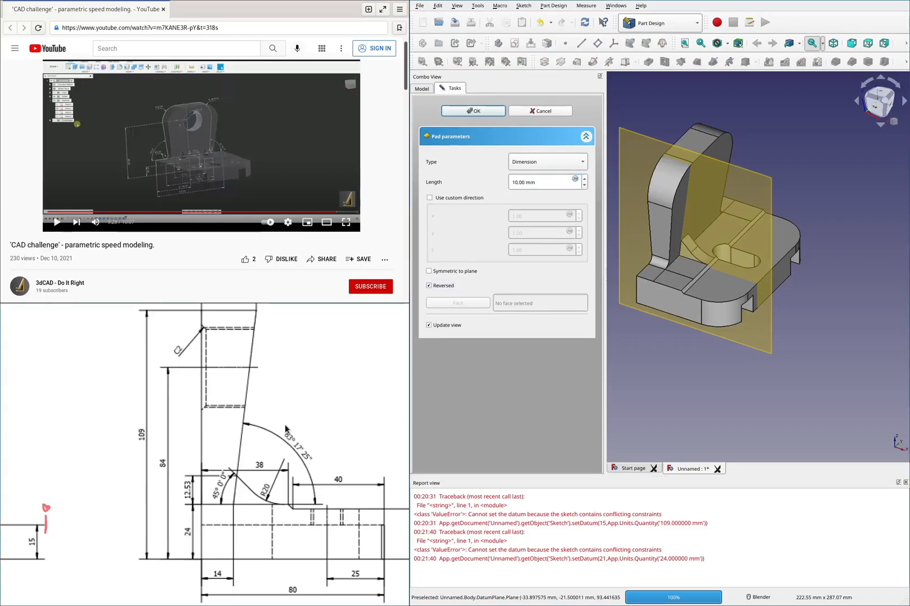
scroll(287, 430, "down", 3)
scroll(227, 428, "up", 2)
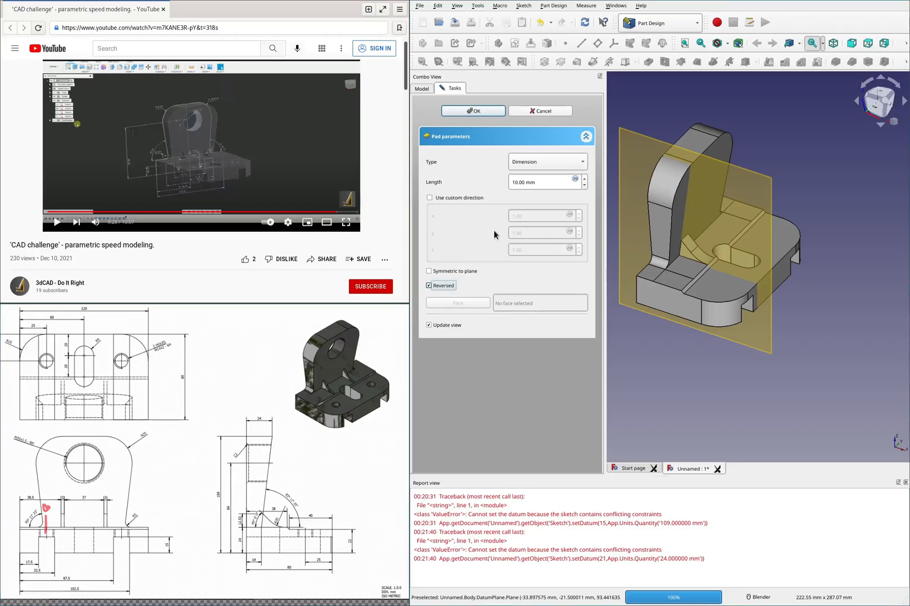
triple_click(550, 180)
type("2")
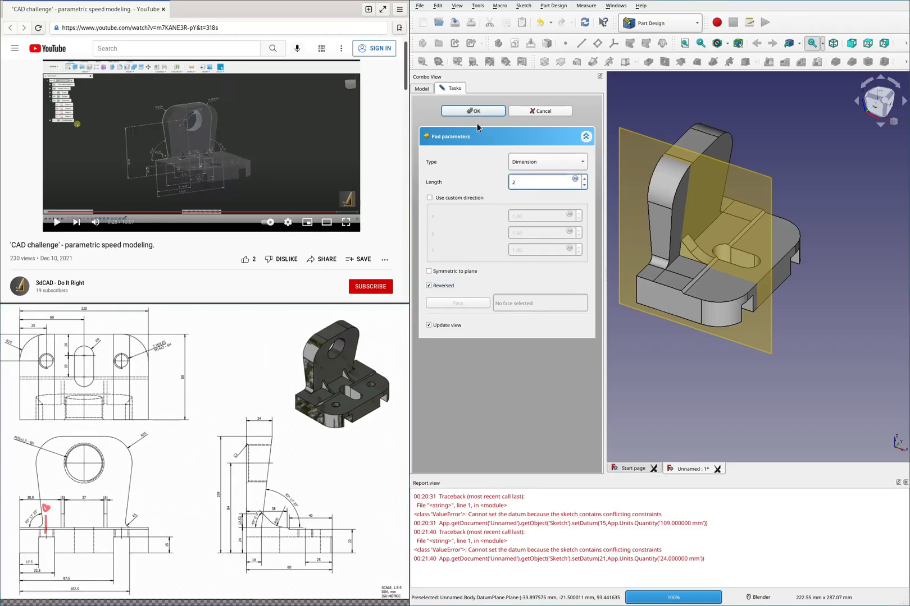
key("Return")
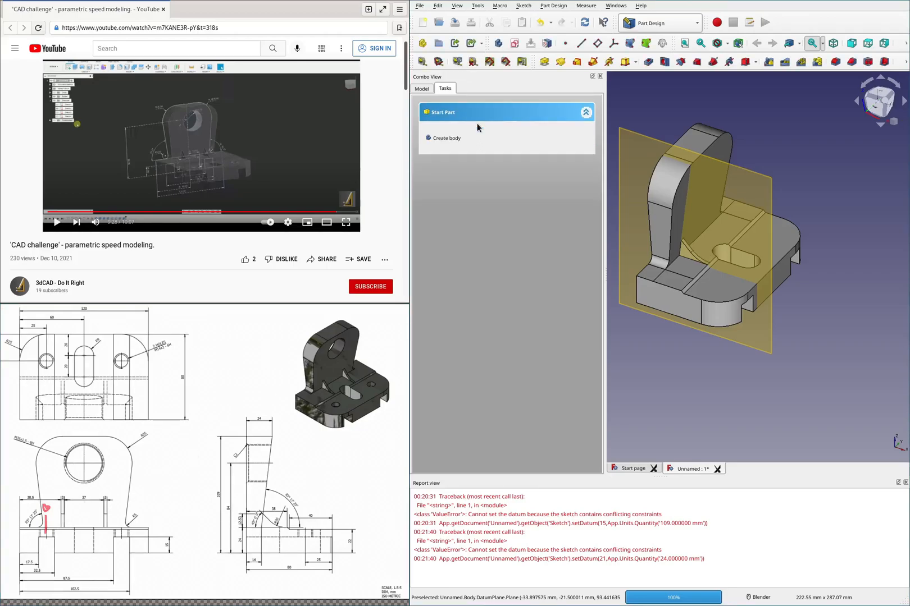
Step: Hide the datum plane used for the rib sketch
left_click(421, 89)
left_click(465, 178)
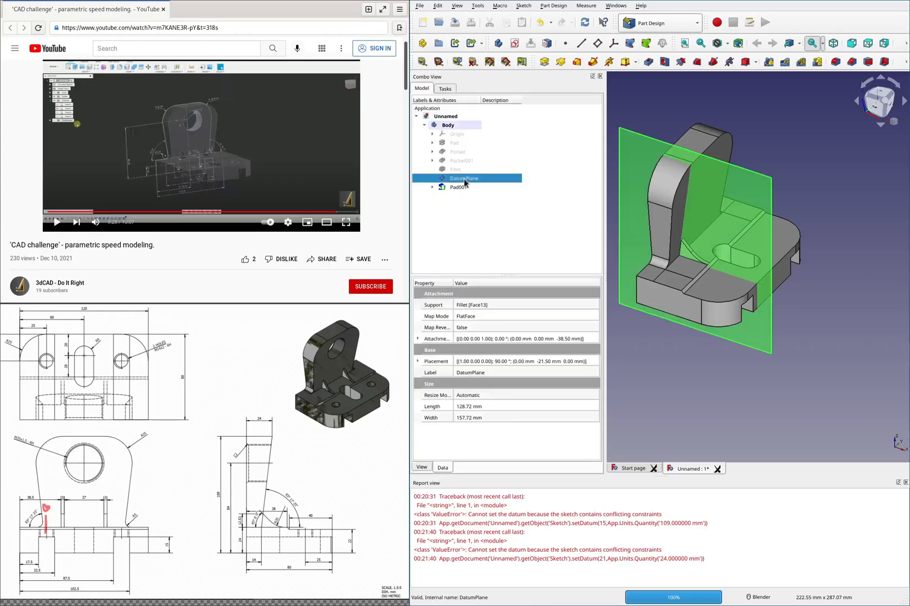
key("space")
left_click(799, 180)
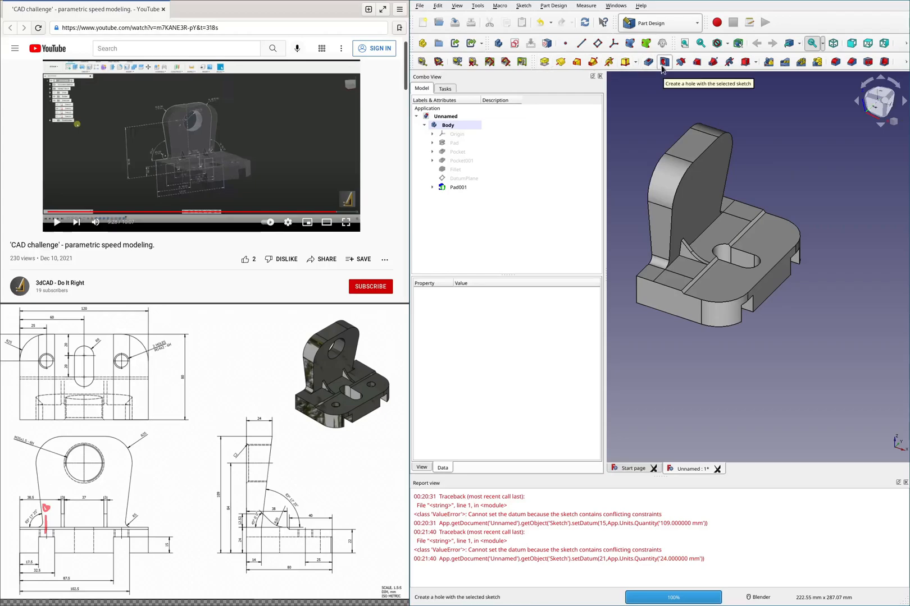
Step: Create a datum plane attached to the flat side face of the base, offset -60 mm in the z-direction
left_click(597, 44)
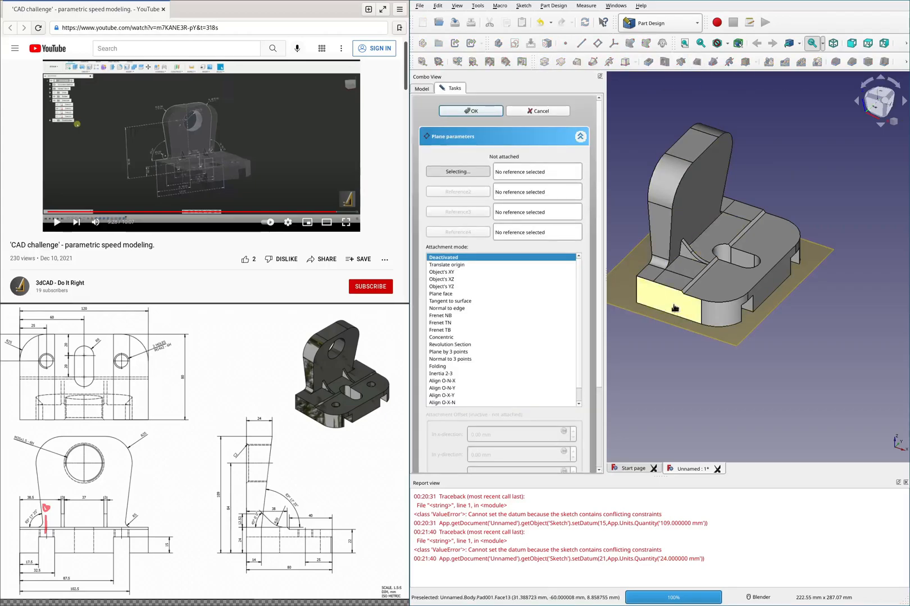
left_click(674, 308)
scroll(587, 417, "down", 2)
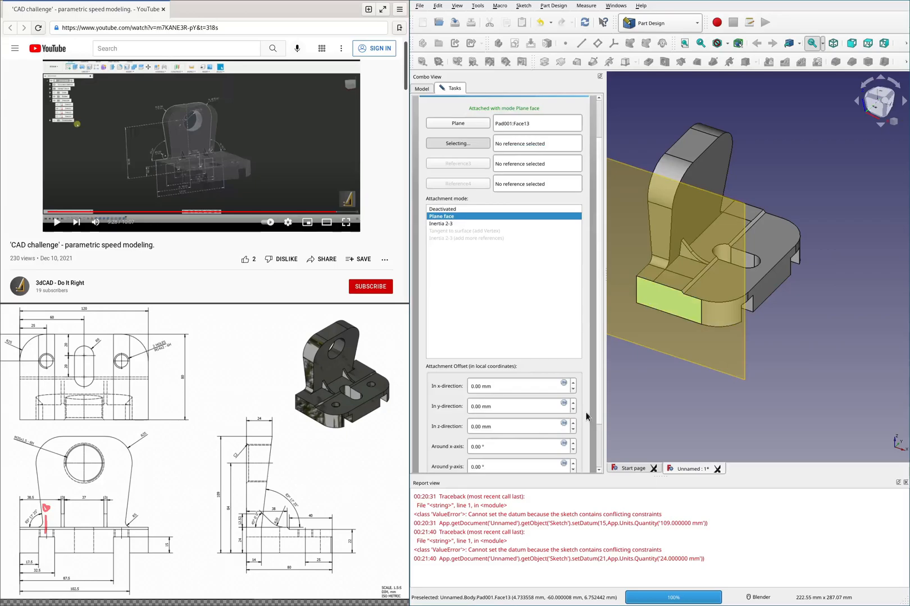
left_click(499, 426)
type("-60")
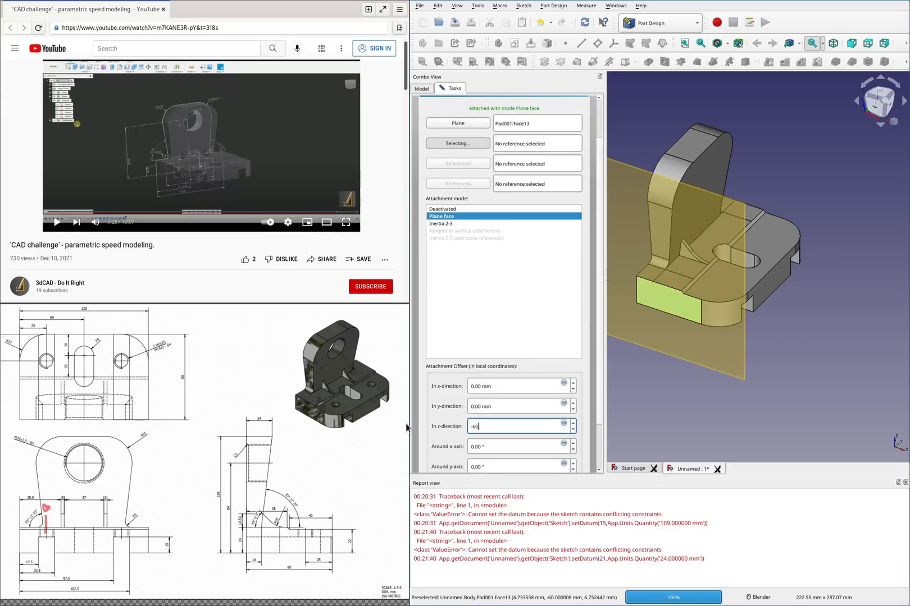
key("Return")
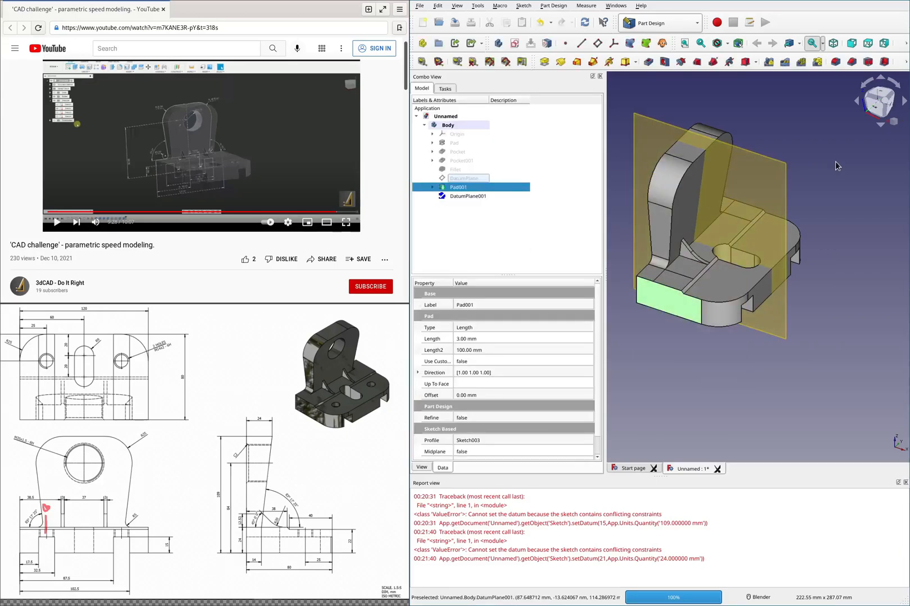
Step: Delete the second datum plane, leaving the hidden rib datum plane in place
left_click(785, 179)
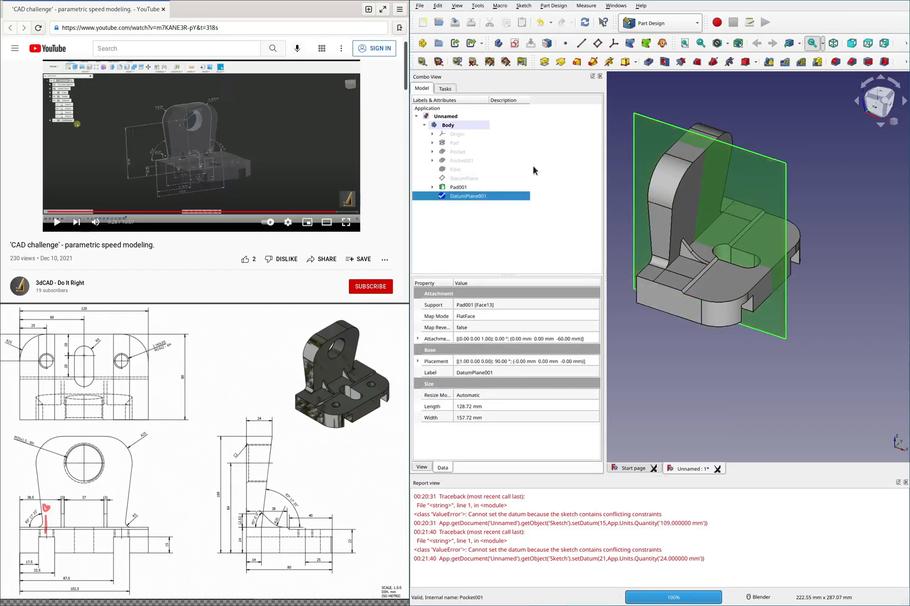
right_click(468, 197)
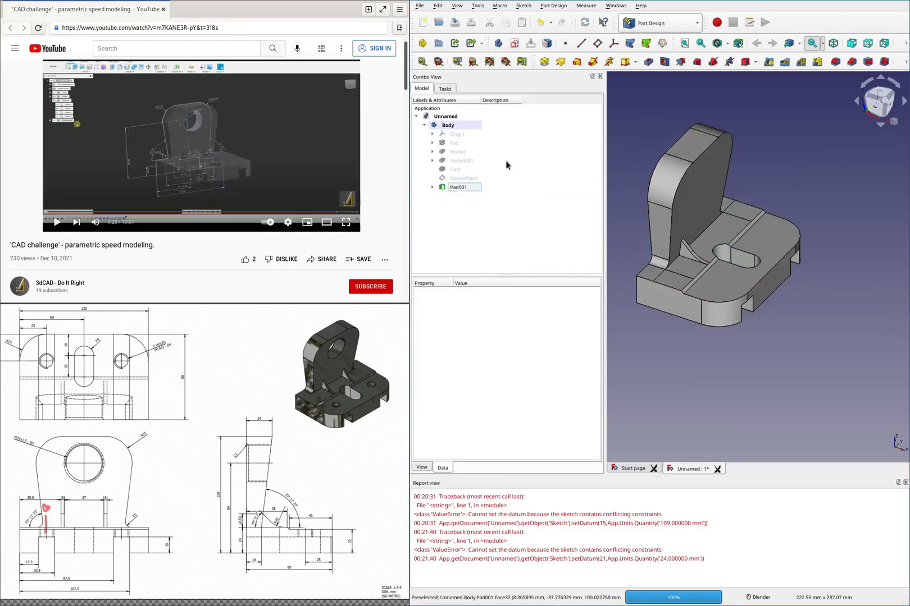
Step: Mirror the rib pad about the base XZ plane, showing the origin planes only for picking the mirror plane
left_click(458, 134)
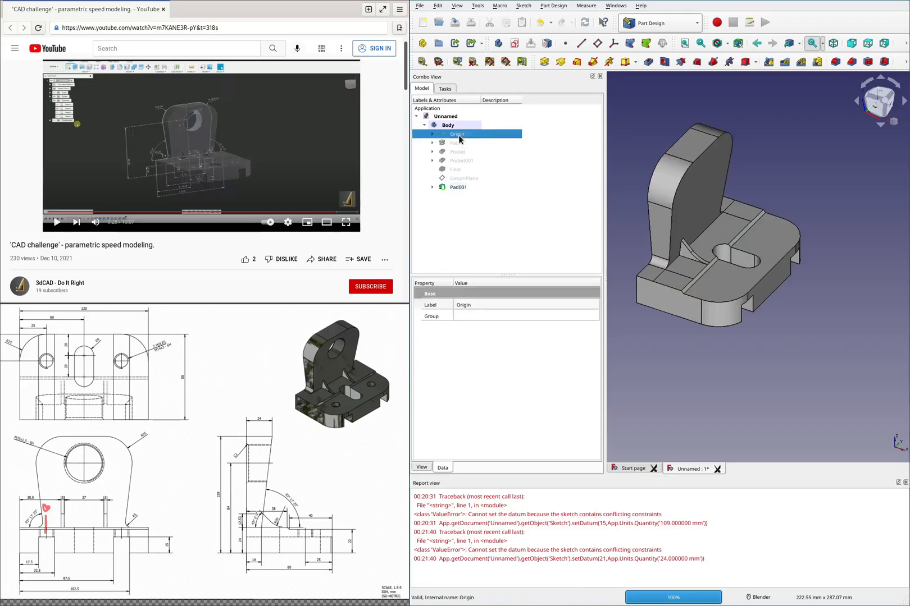
left_click(800, 119)
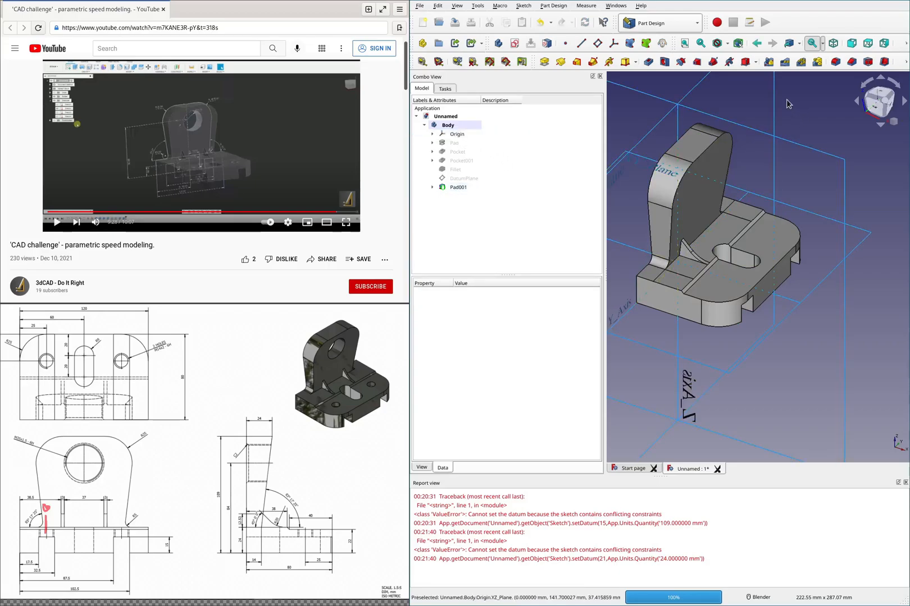
left_click(458, 187)
left_click(769, 61)
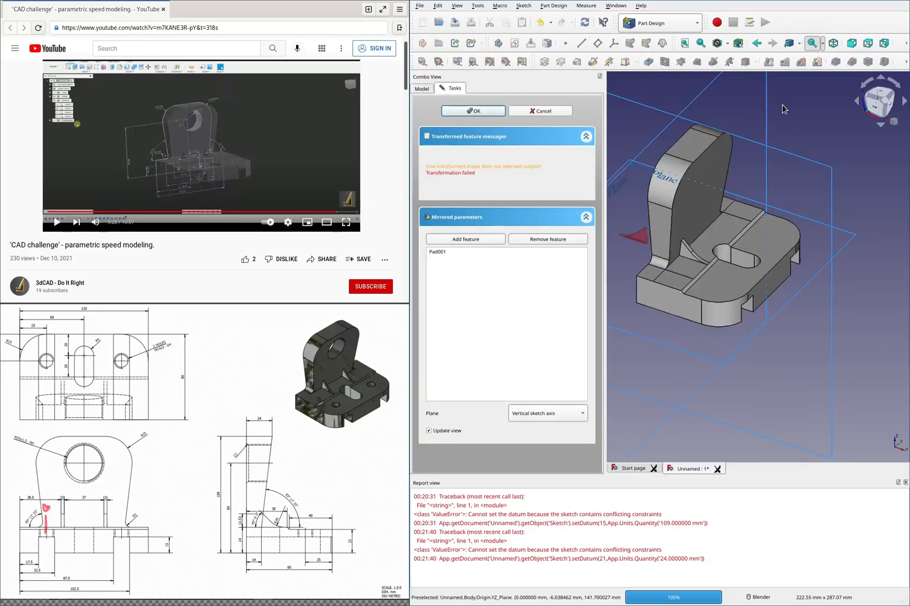
left_click(556, 415)
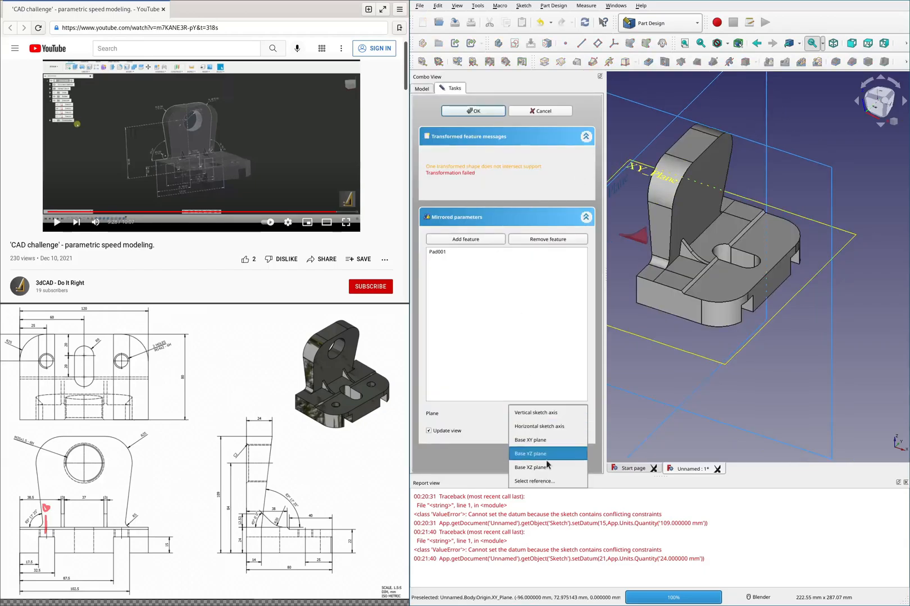
left_click(548, 481)
left_click(831, 328)
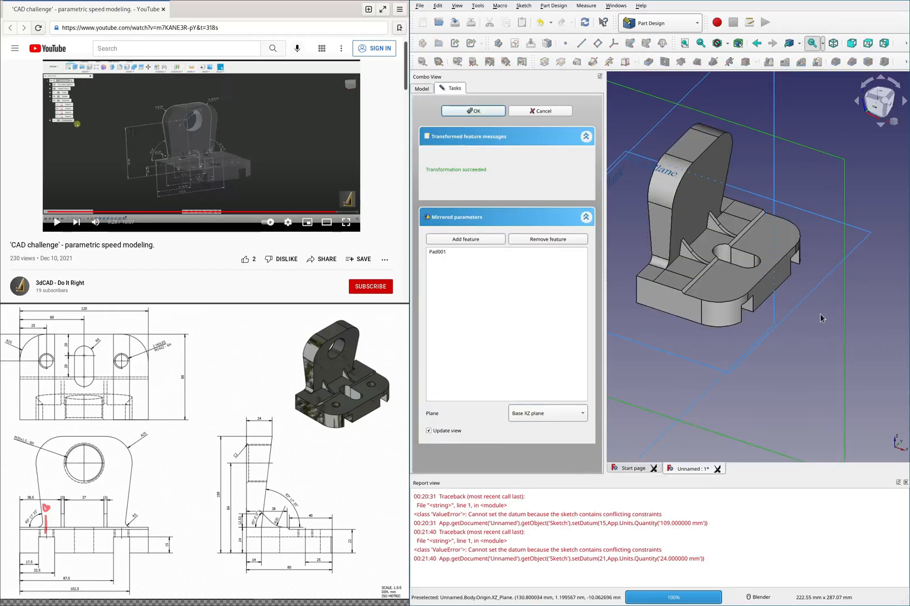
left_click(473, 111)
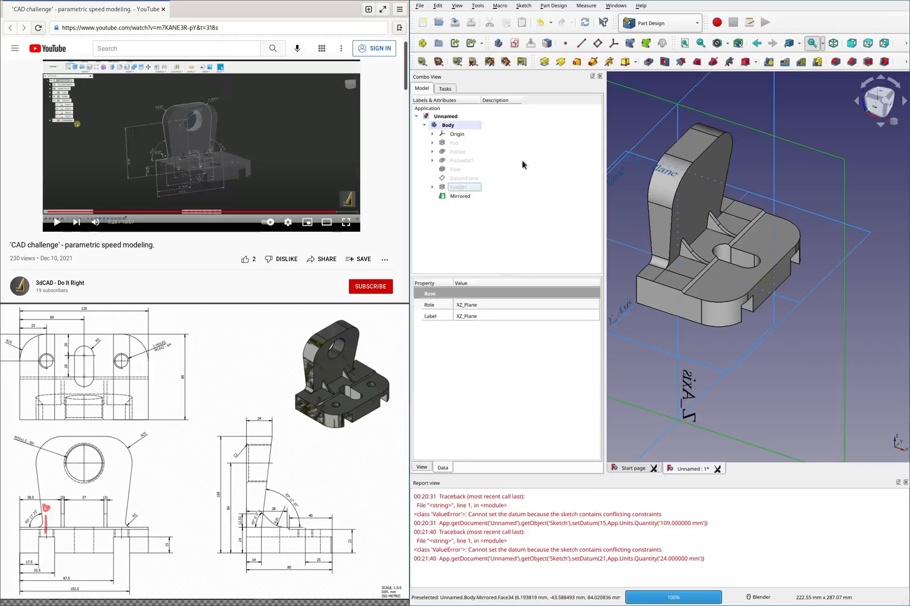
left_click(457, 135)
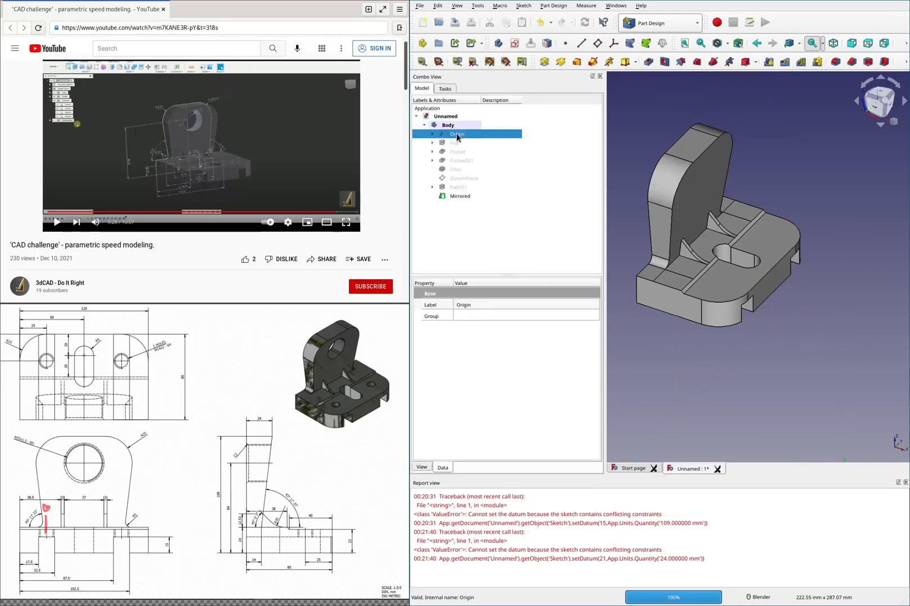
Step: Start a sketch on the base's rounded top face and draw two circles, one on each side of the slot
left_click(738, 289)
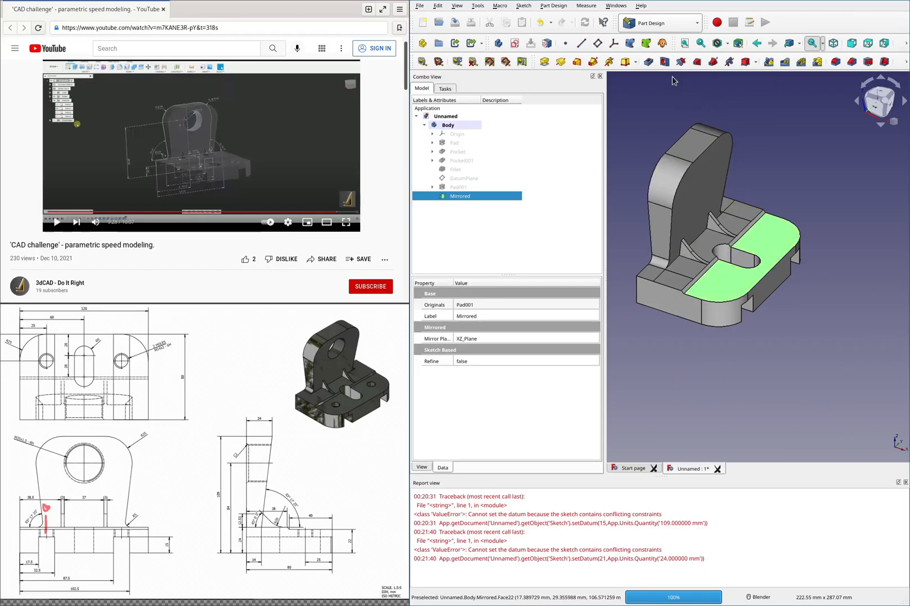
left_click(514, 44)
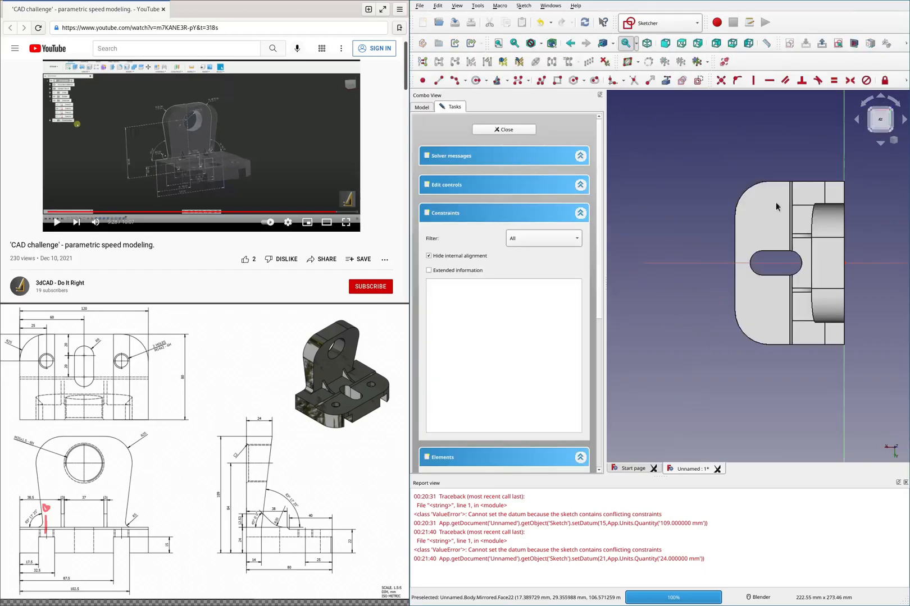
left_click(476, 80)
left_click(764, 209)
left_click(782, 211)
left_click(763, 312)
left_click(779, 313)
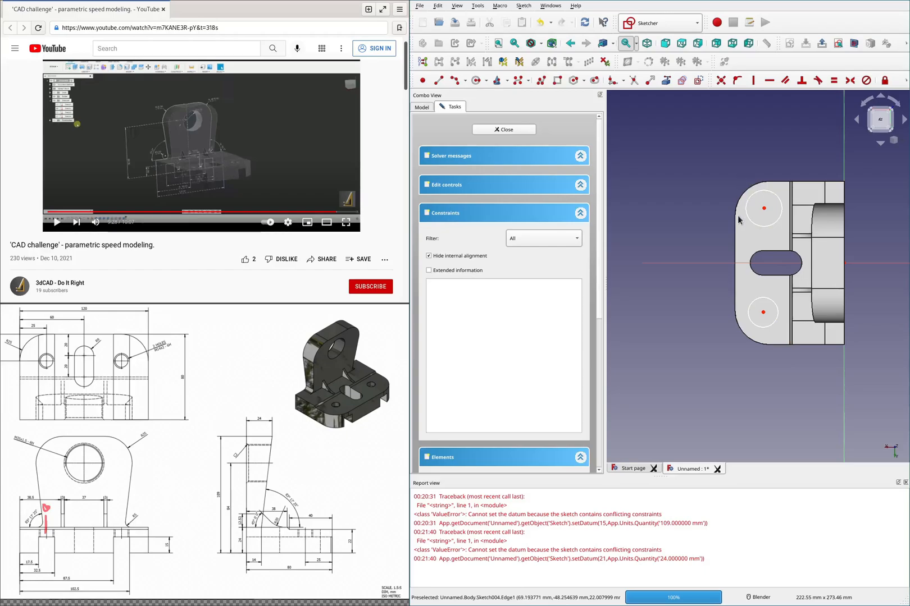
Step: Add the base's straight side edge beside the upper circle and its long front edge to the sketch as external geometry
scroll(772, 252, "up", 3)
scroll(755, 146, "down", 2)
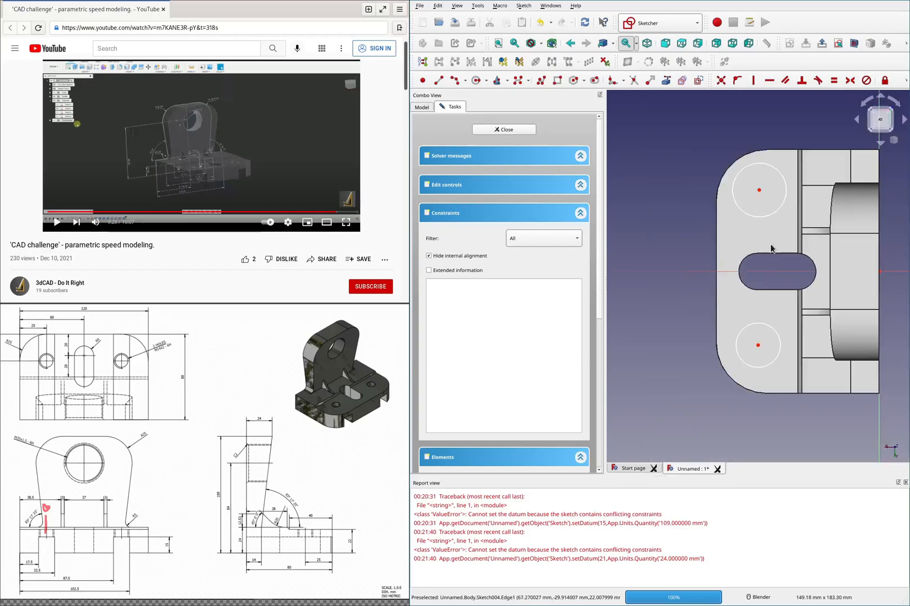
scroll(768, 134, "up", 2)
left_click(666, 81)
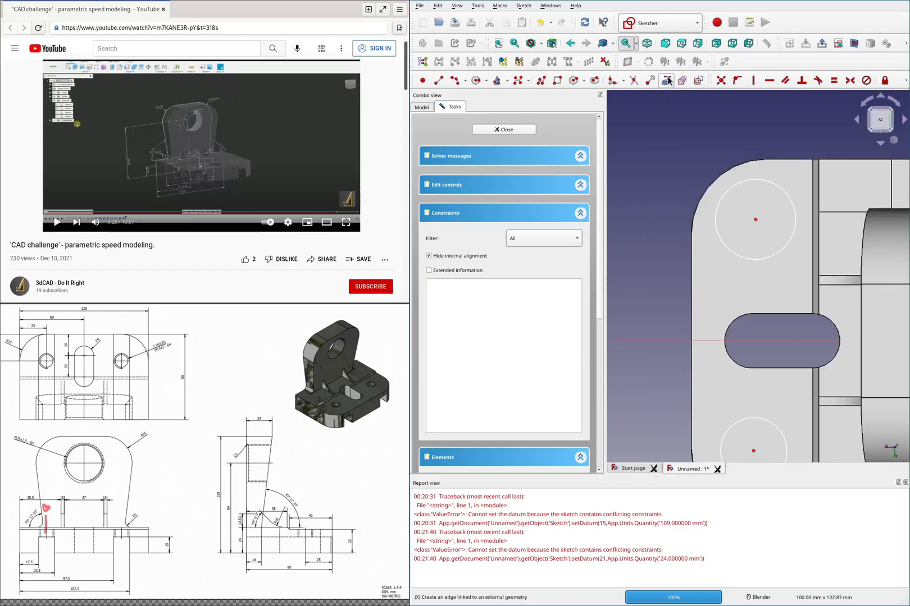
left_click(784, 157)
left_click(780, 159)
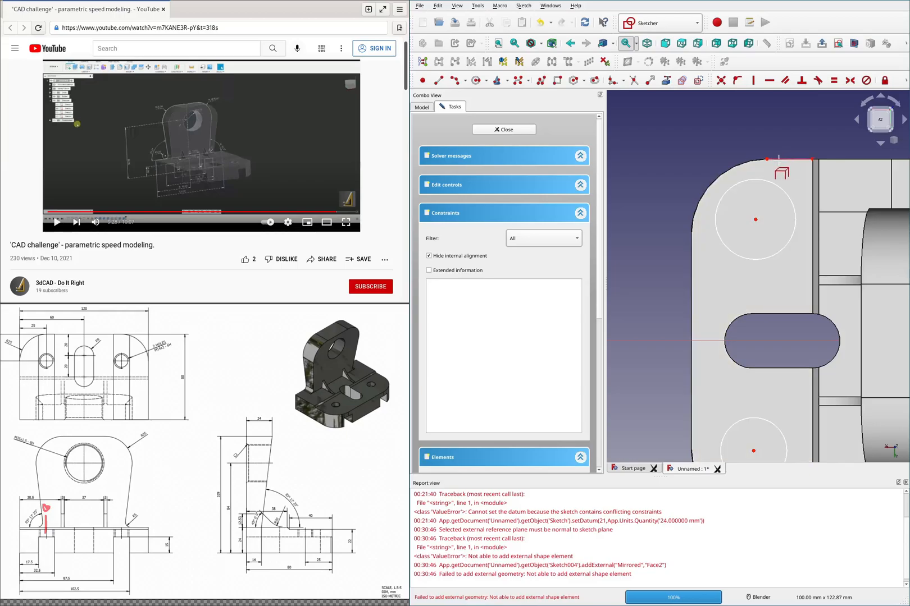
left_click(691, 237)
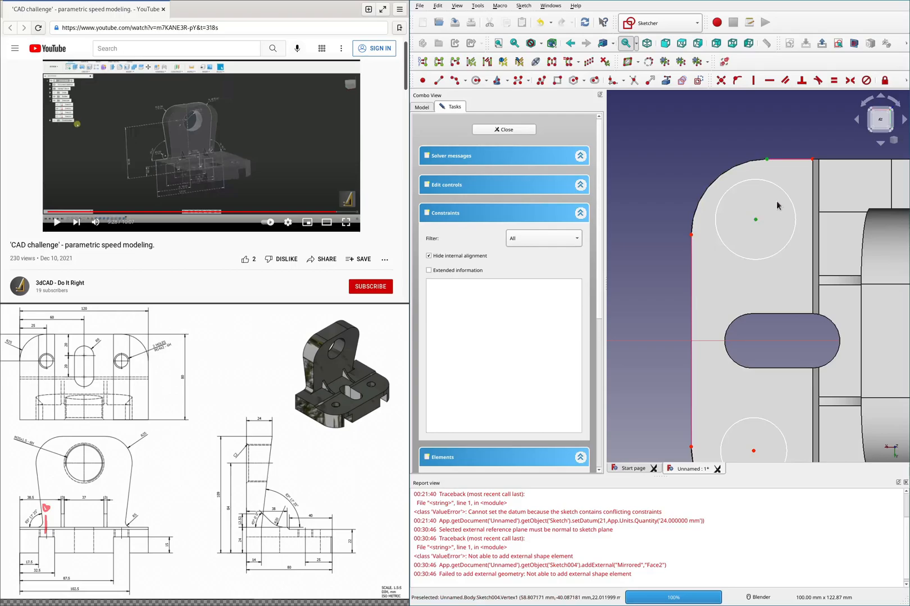
Step: Constrain the upper circle's centre 25 mm vertically from the referenced side edge and 25 mm horizontally from the front edge
key("i")
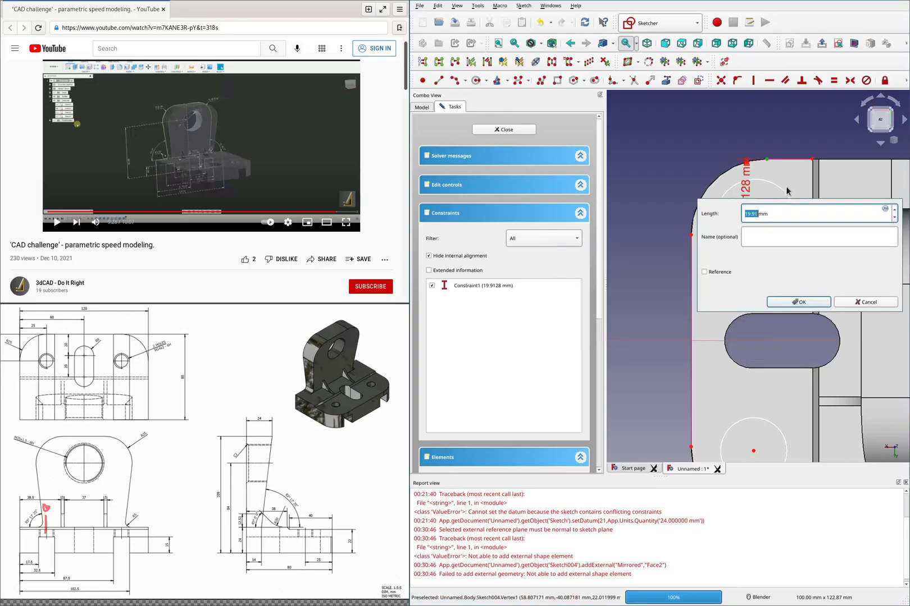
type("25")
key("Return")
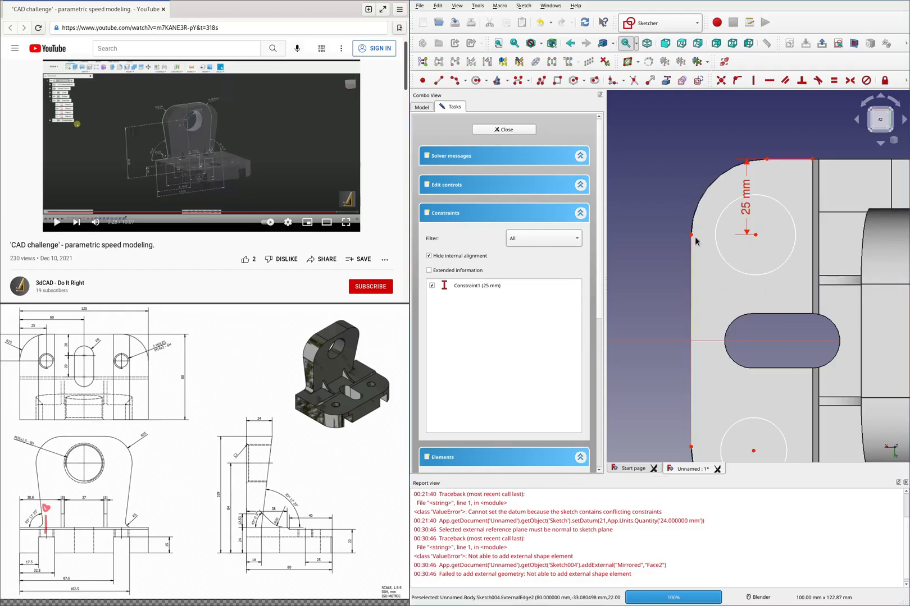
left_click(691, 235)
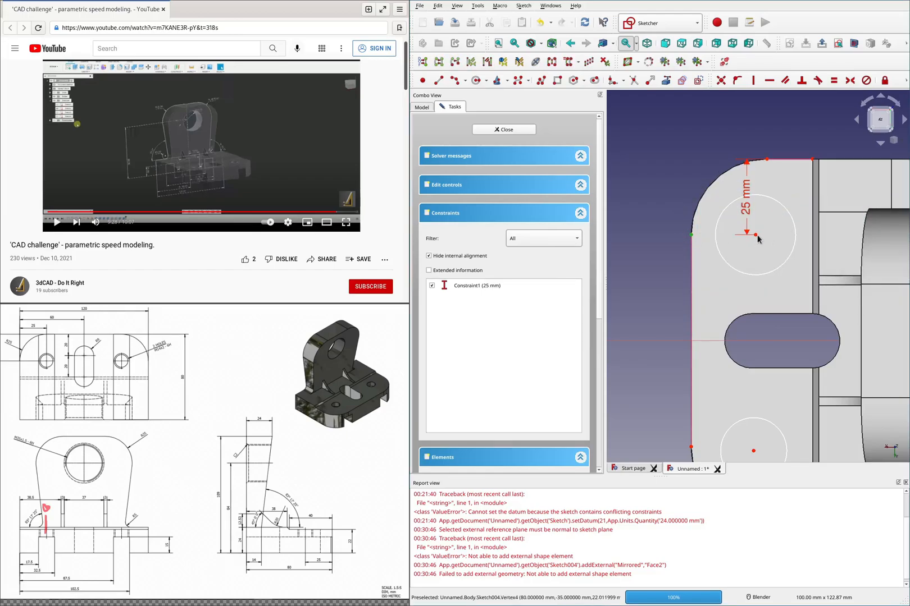
key("l")
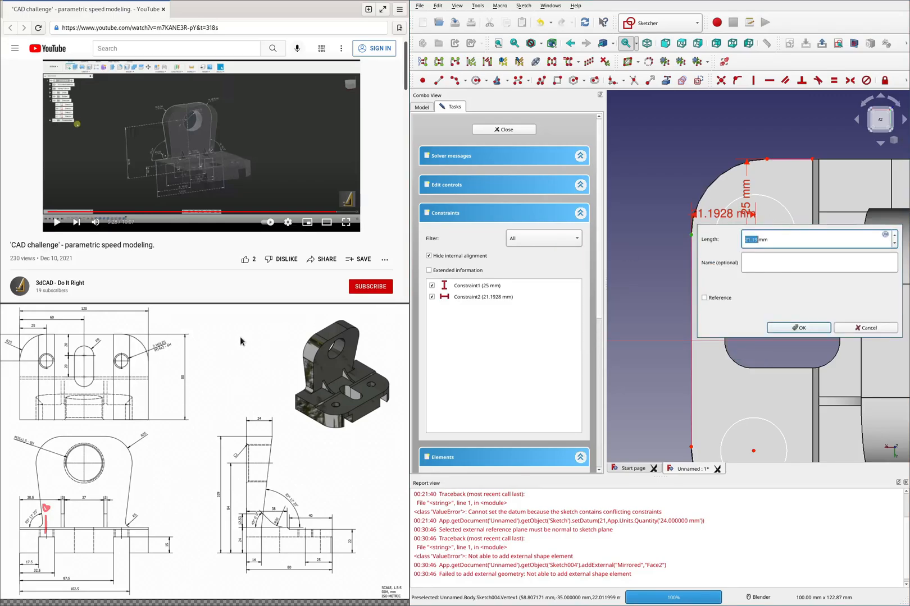
scroll(240, 342, "down", 1)
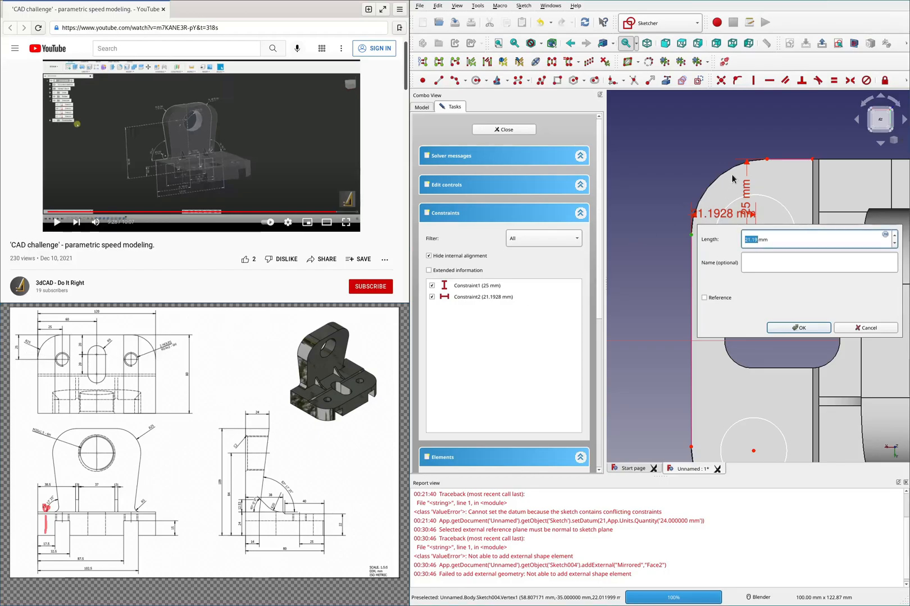
type("25")
key("Return")
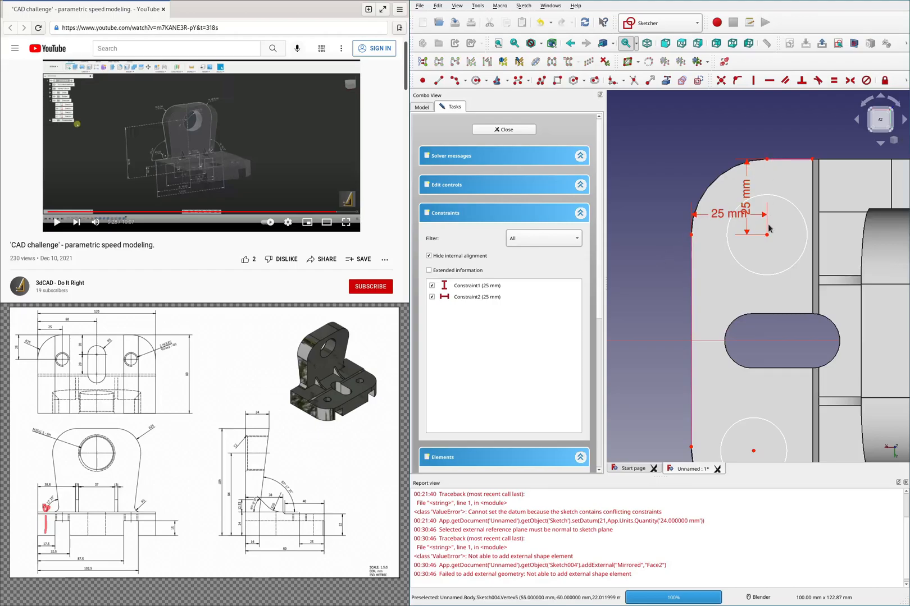
Step: Constrain the lower circle's centre to line up vertically with the upper circle's centre
scroll(776, 227, "down", 2)
scroll(783, 407, "up", 2)
left_click(750, 361)
left_click(763, 145)
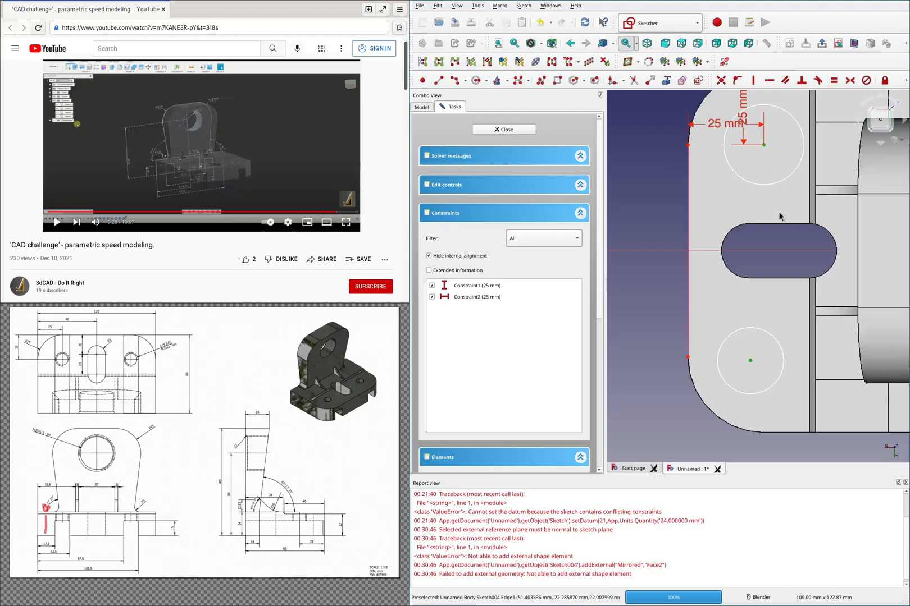
key("c")
key("ctrl+z")
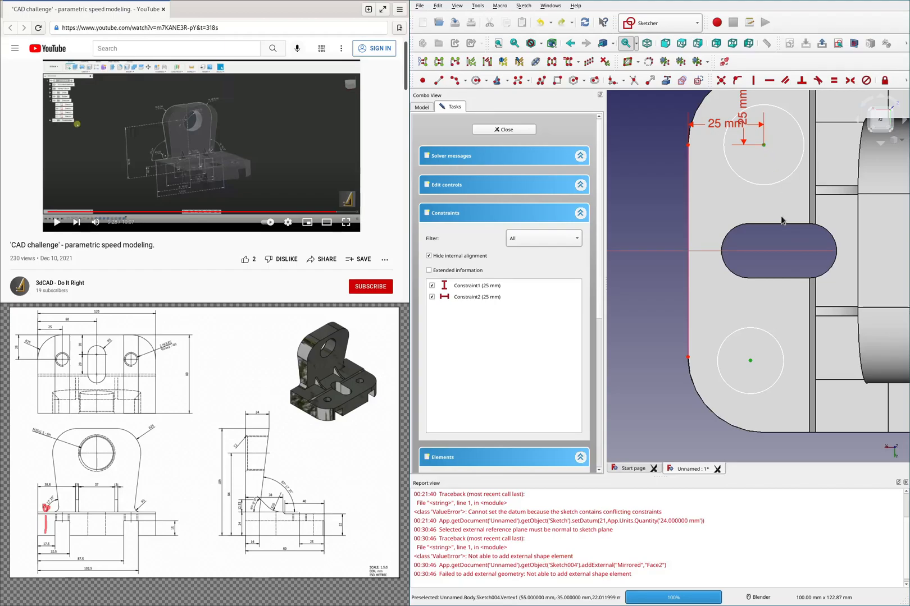
key("v")
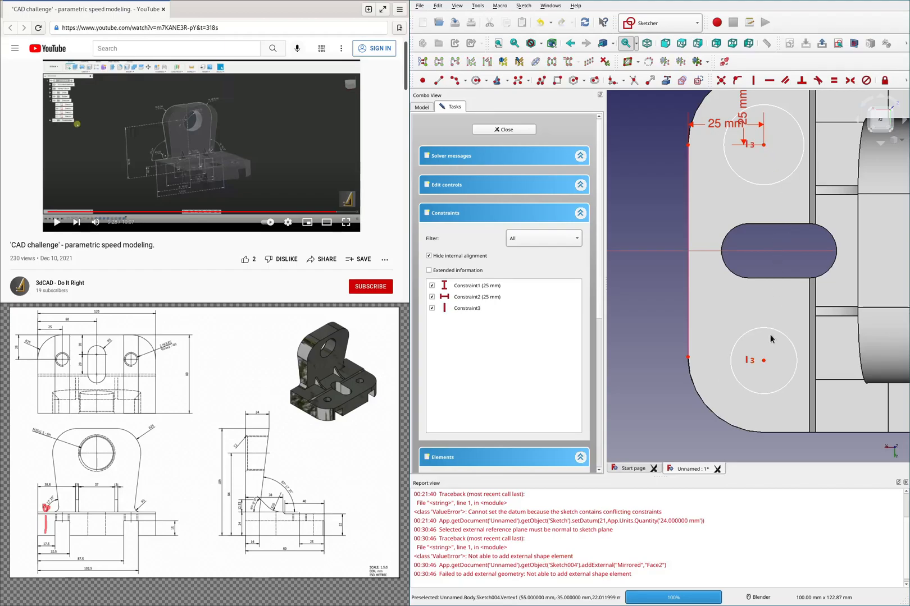
Step: Constrain the lower circle's centre horizontally to the nearby endpoint of the referenced front edge, and close the sketch
left_click(764, 362)
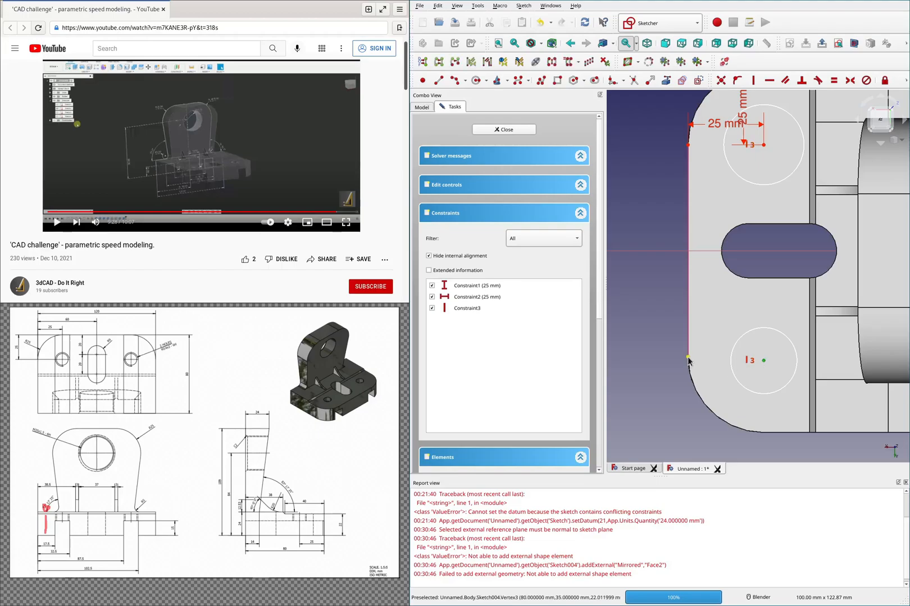
key("h")
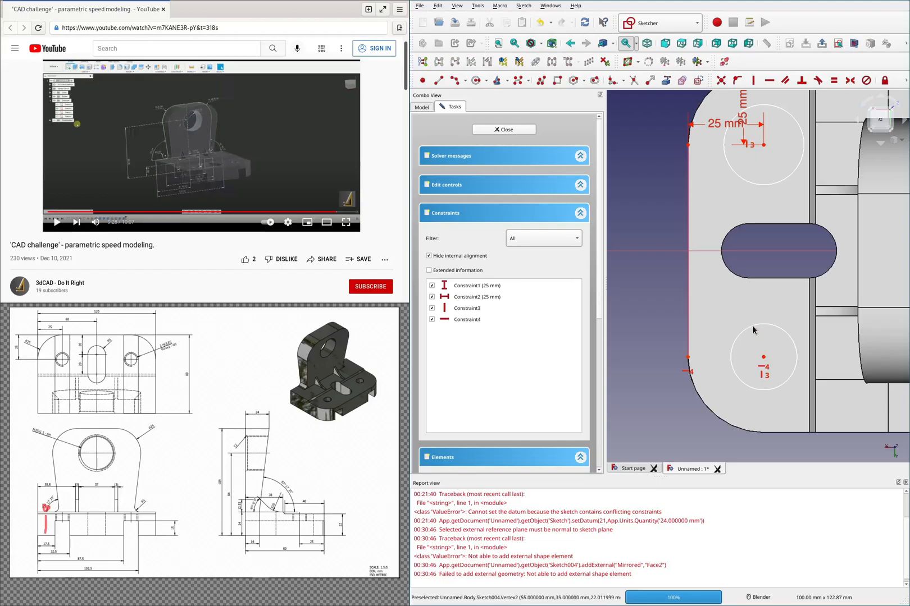
left_click(753, 330)
left_click(530, 131)
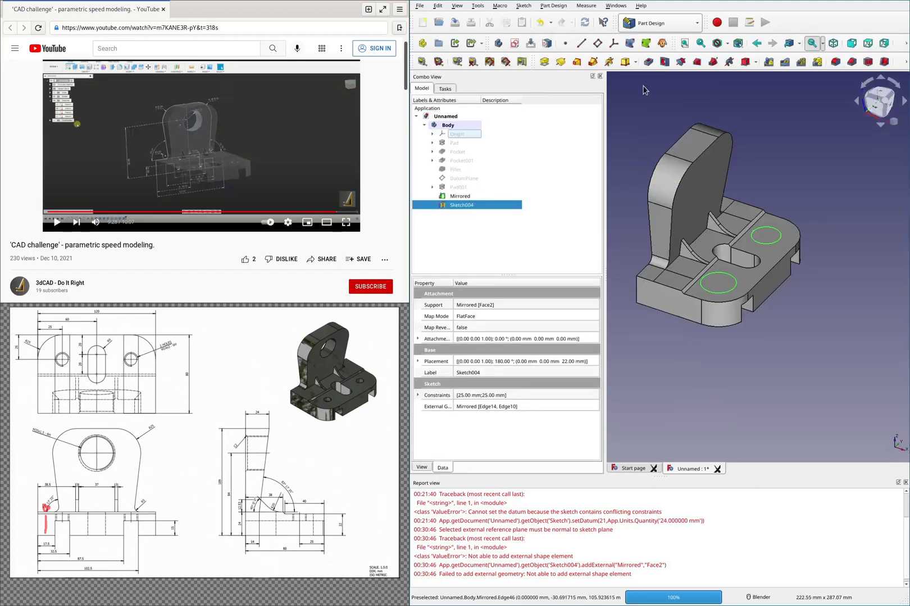
Step: Create a hole feature from the two circles with the ISO metric regular profile, checking the holes' thread callout in the drawing
left_click(665, 63)
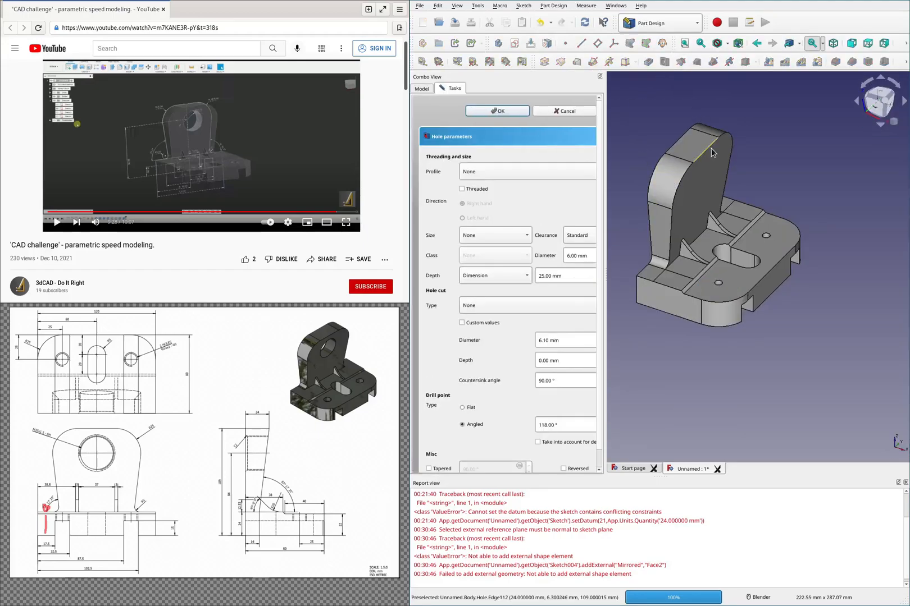
left_click(504, 175)
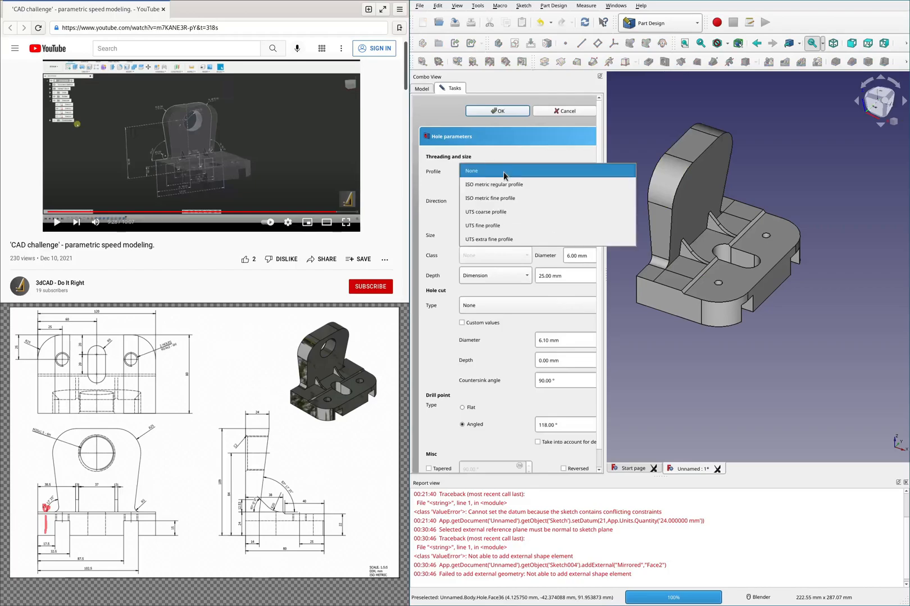
left_click(505, 184)
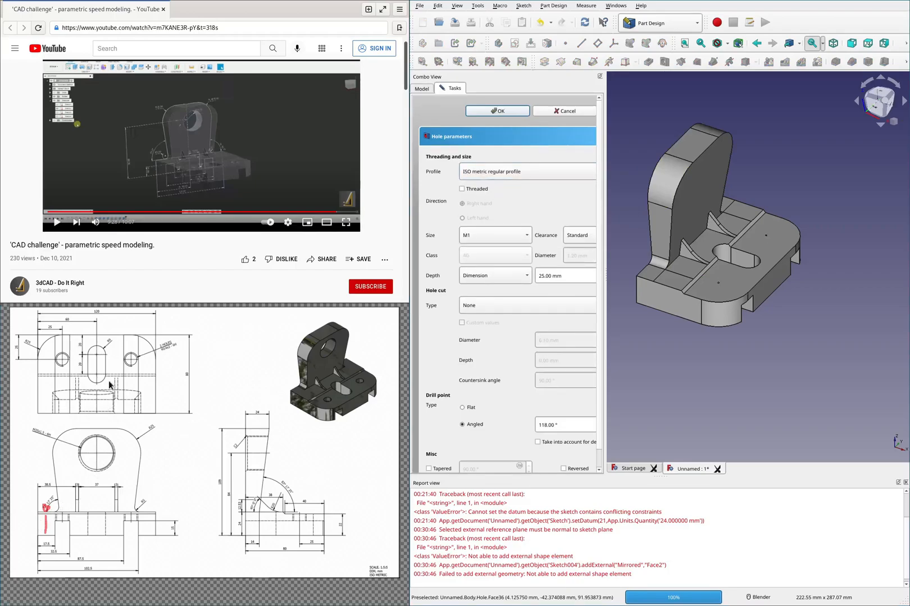
scroll(166, 365, "up", 5)
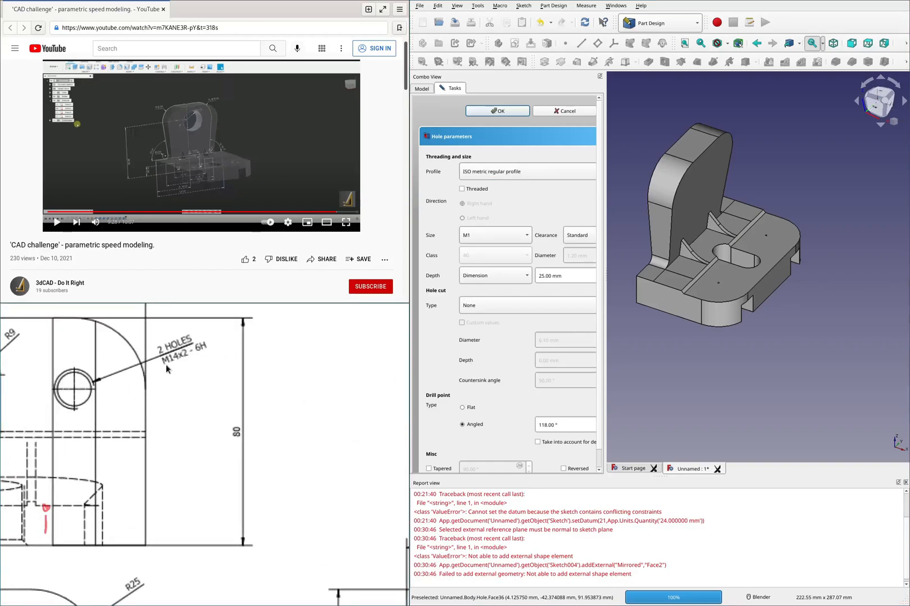
left_click(512, 171)
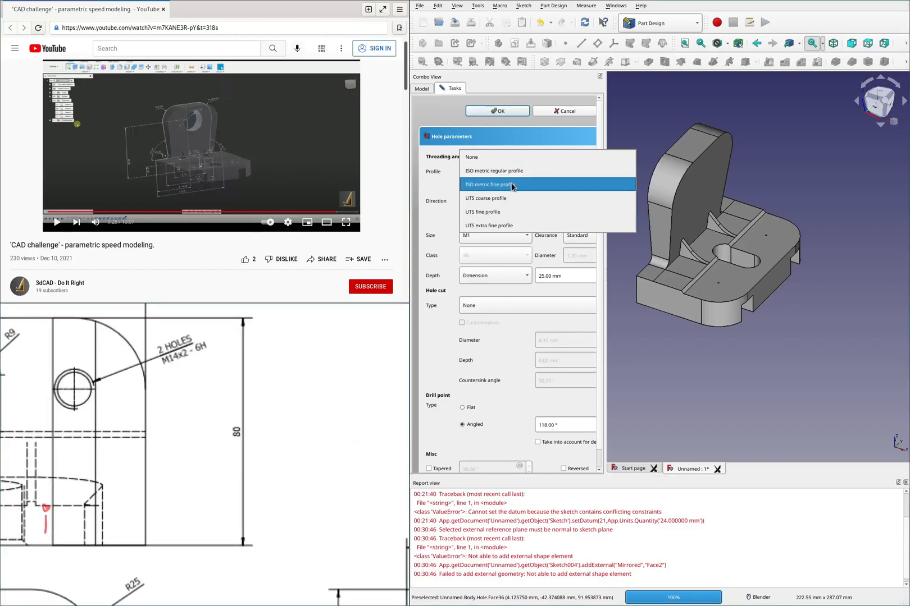
left_click(512, 174)
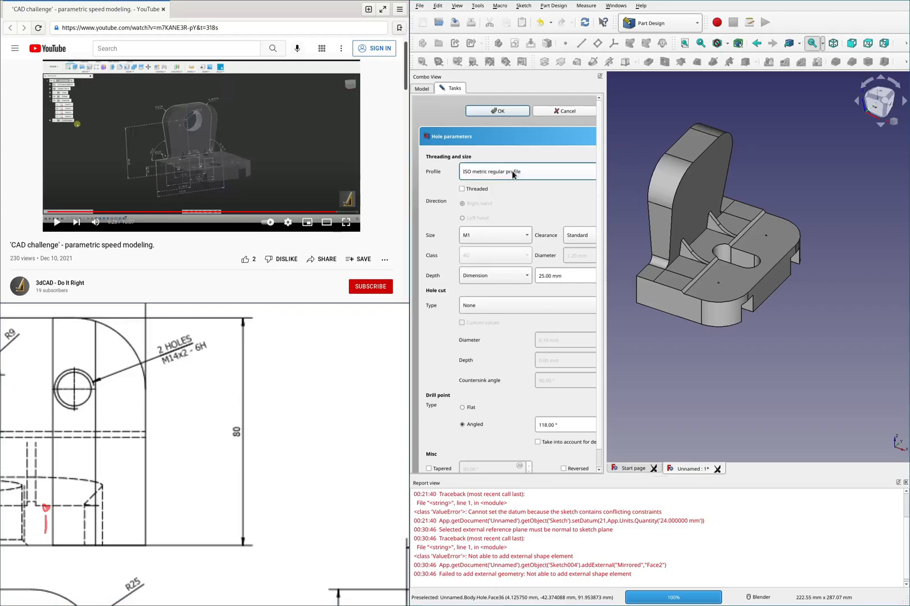
left_click(509, 230)
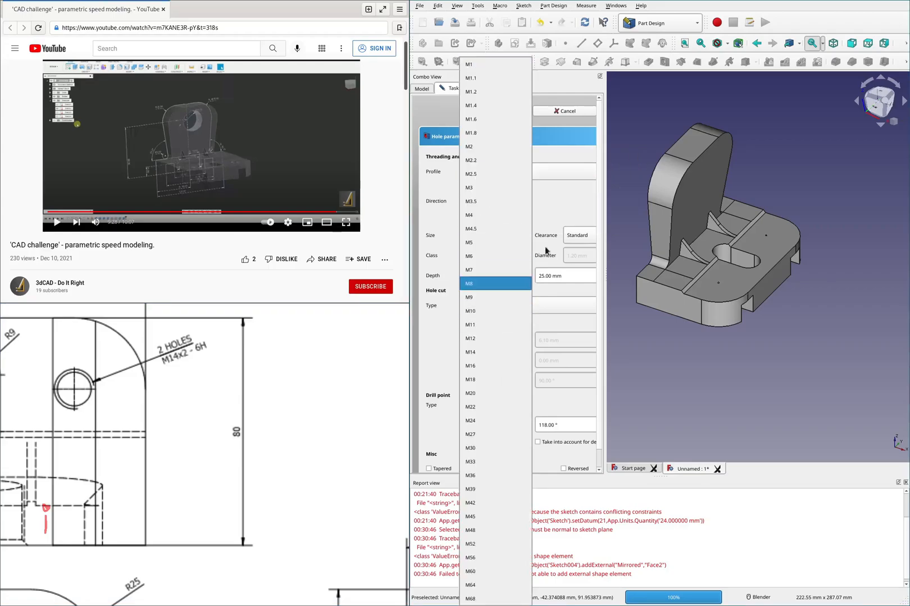
left_click(538, 204)
left_click(517, 178)
left_click(510, 185)
left_click(502, 236)
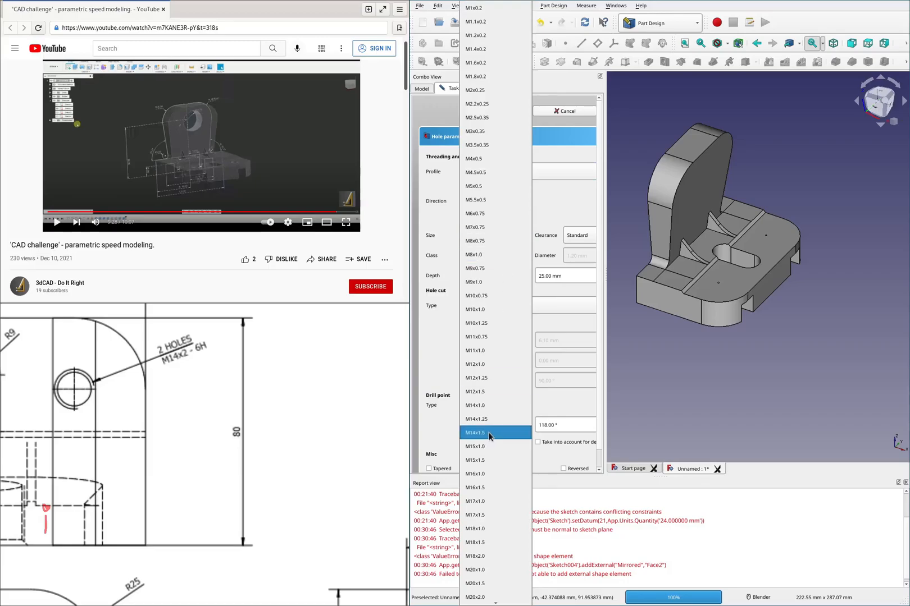
left_click(551, 208)
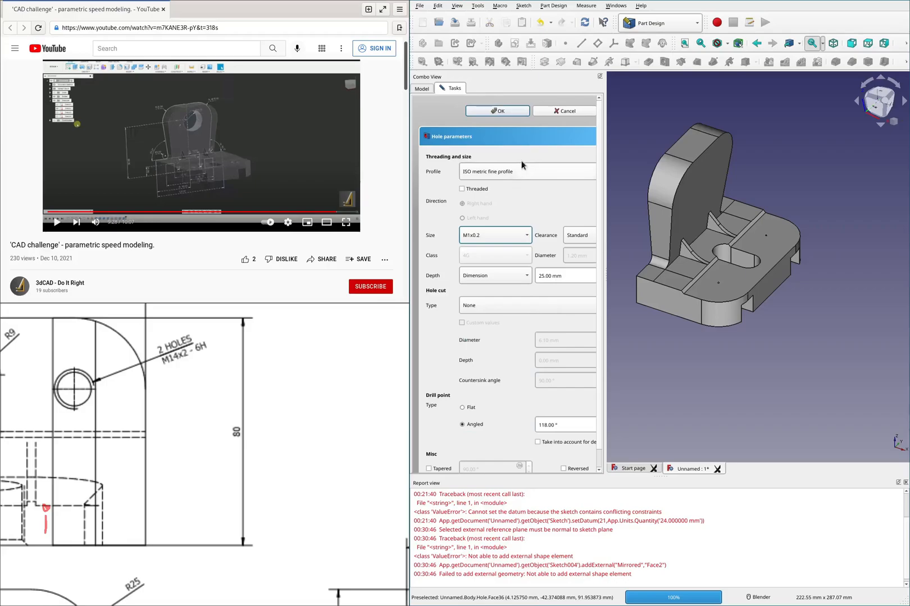
left_click(521, 172)
left_click(520, 158)
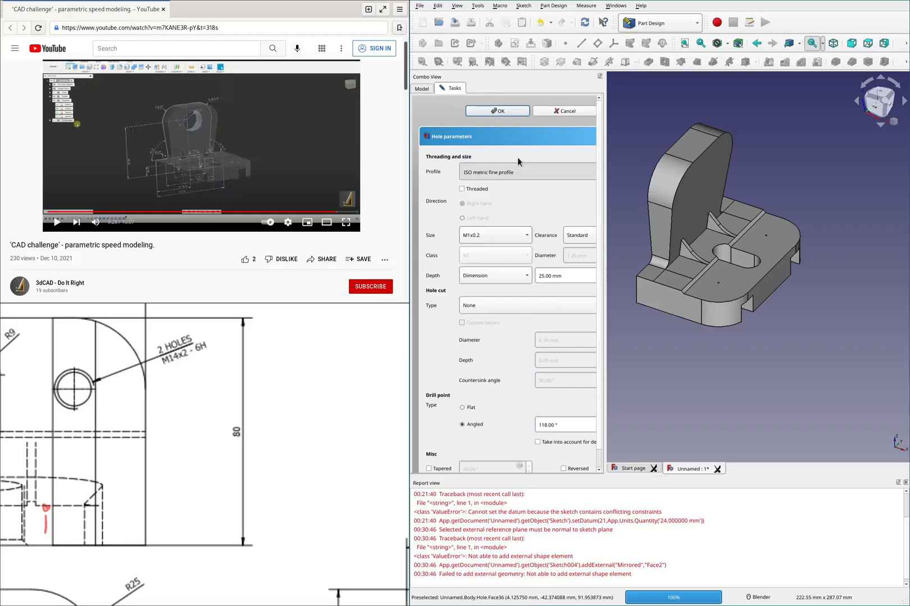
Step: Set the two holes to size M14, threaded, with thread class 6H, and accept the hole feature
left_click(495, 236)
left_click(487, 352)
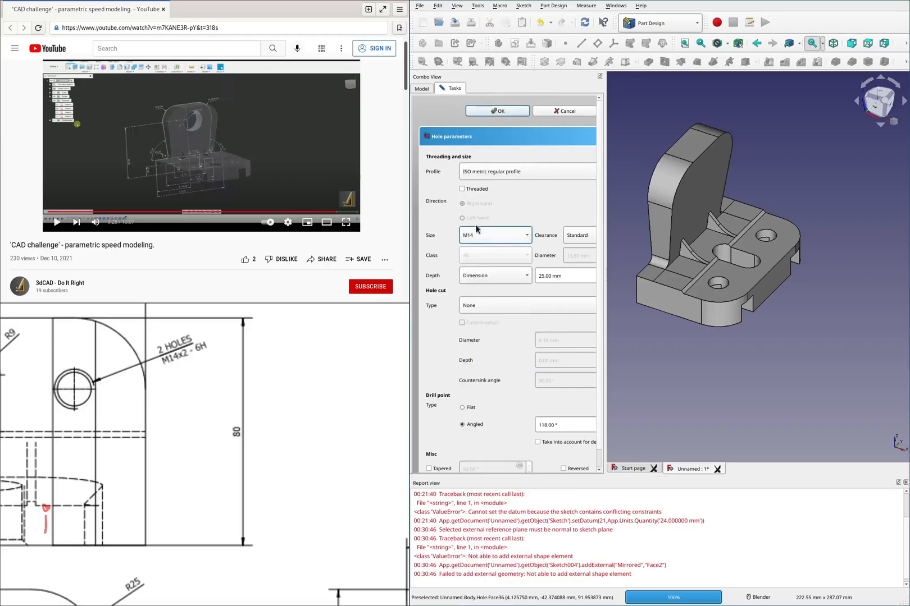
left_click(474, 190)
left_click(491, 256)
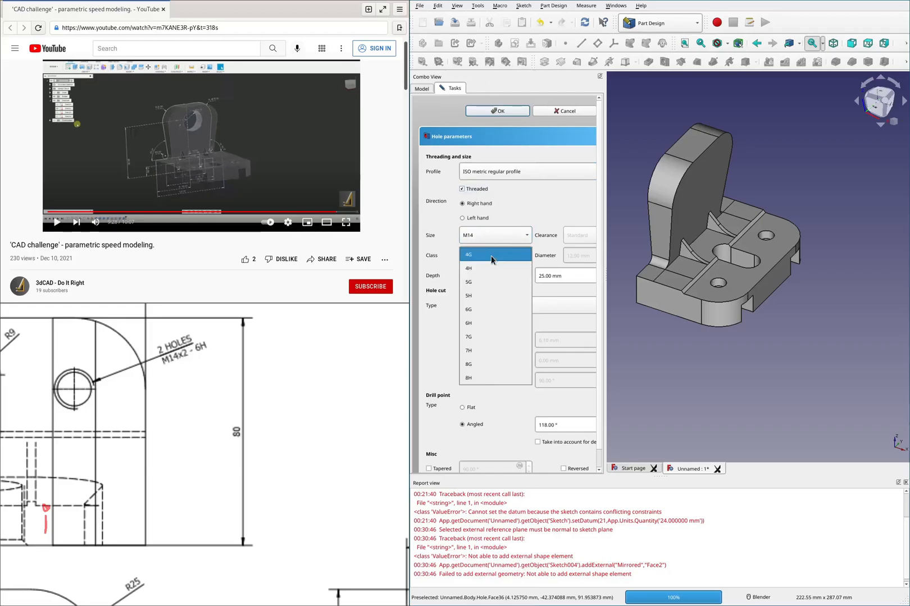
left_click(492, 318)
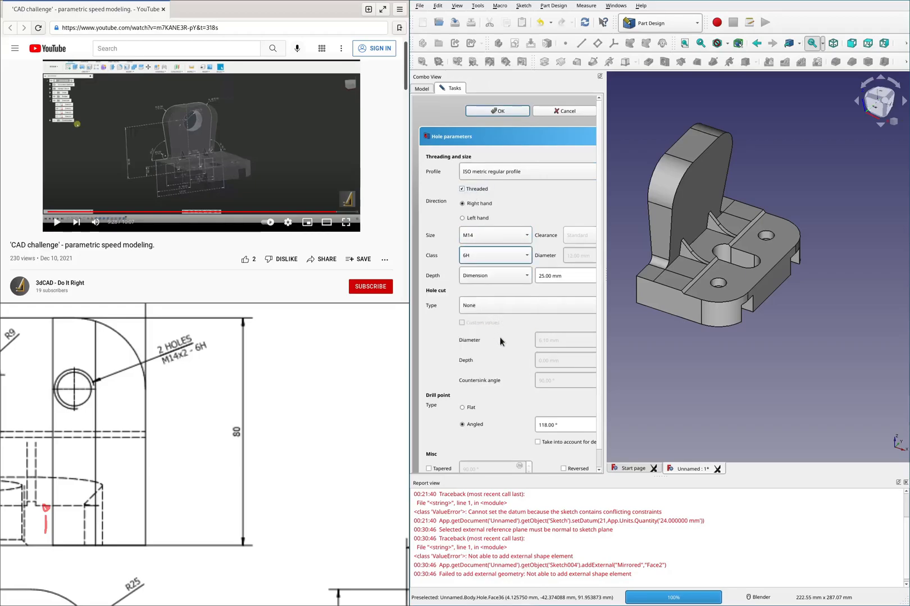
left_click(488, 112)
Step: Start a sketch on the flat back face of the upright and draw a circle near its rounded end
middle_click_drag(674, 179, 654, 171)
left_click(654, 170)
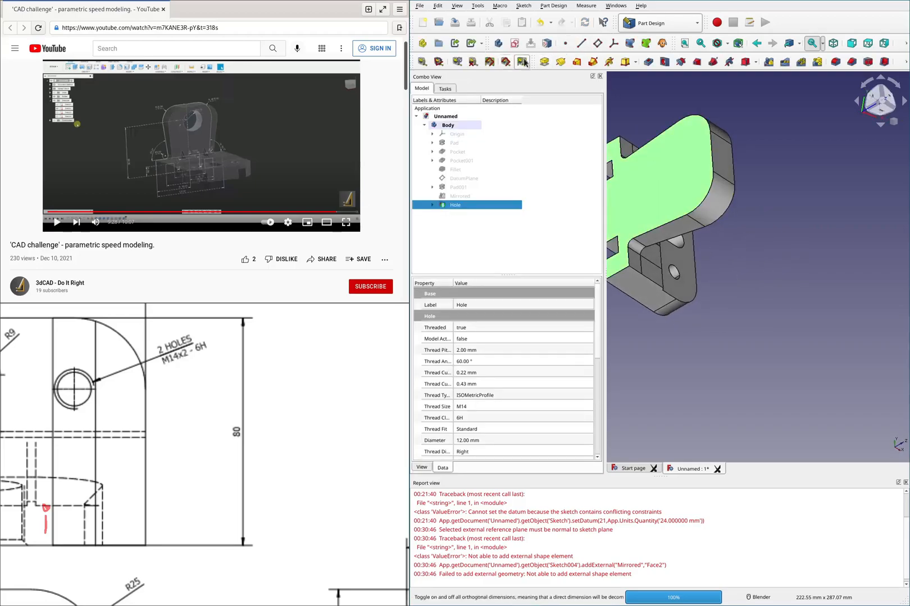
left_click(515, 43)
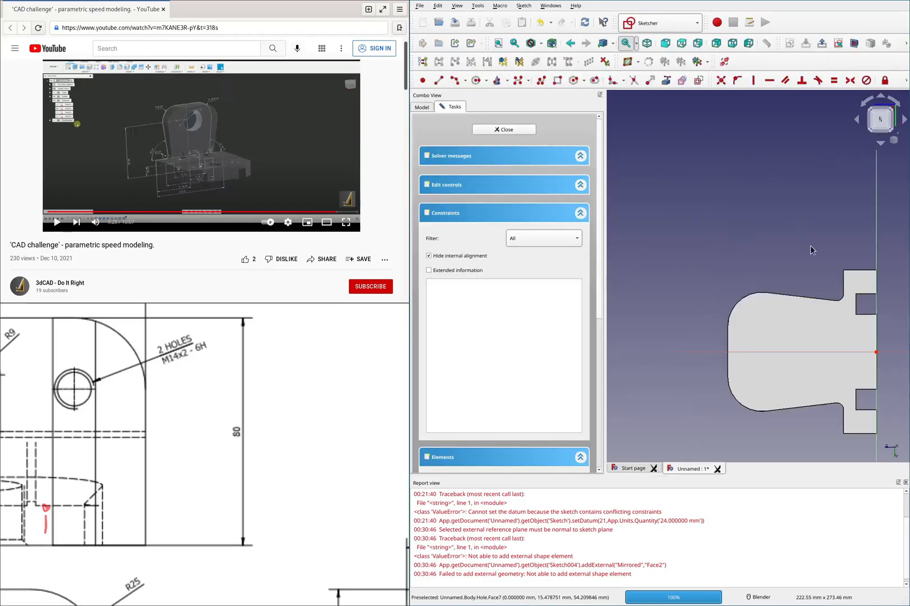
scroll(801, 371, "up", 4)
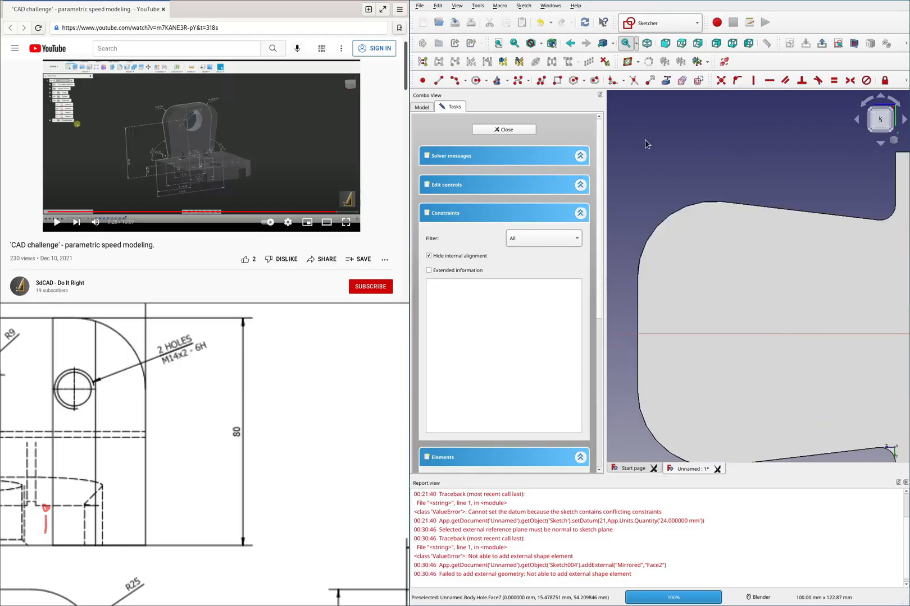
left_click(476, 81)
left_click(717, 330)
left_click(744, 288)
Step: Constrain the circle's centre horizontally to the sketch origin
scroll(744, 270, "down", 2)
scroll(819, 281, "up", 1)
left_click(665, 296)
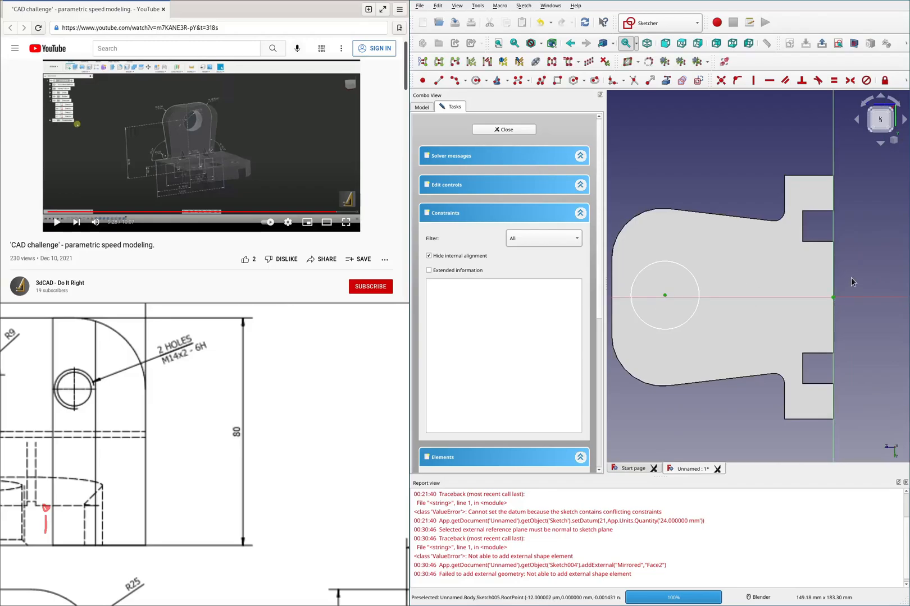
key("h")
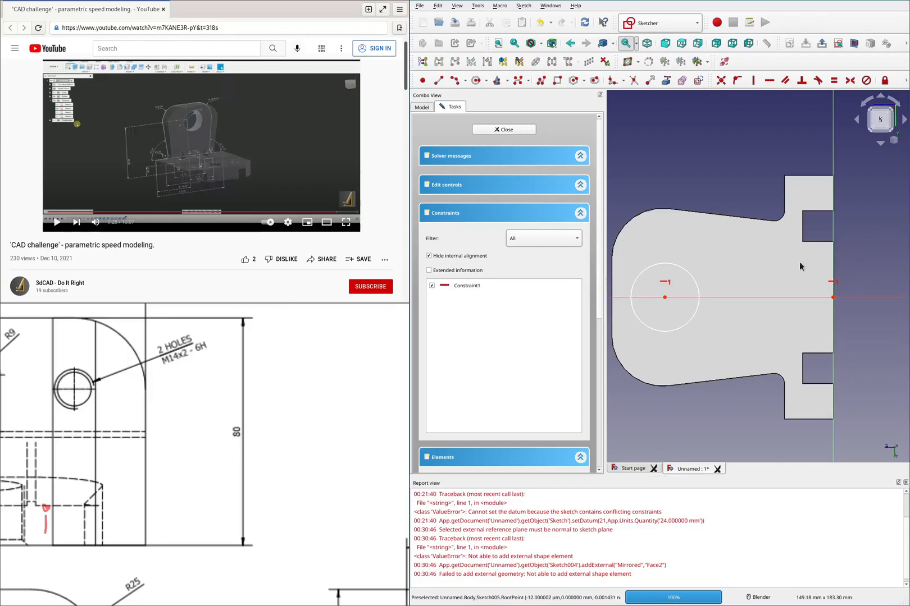
Step: Look up the large hole's height in the drawing, set the circle centre's horizontal distance from the origin to 84 mm, and close the sketch
left_click(664, 298)
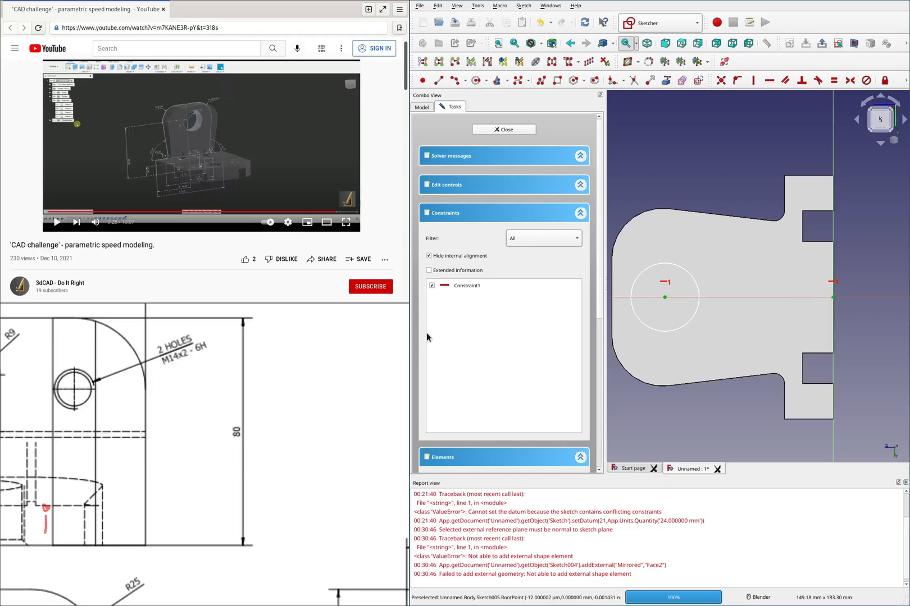
scroll(317, 387, "down", 5)
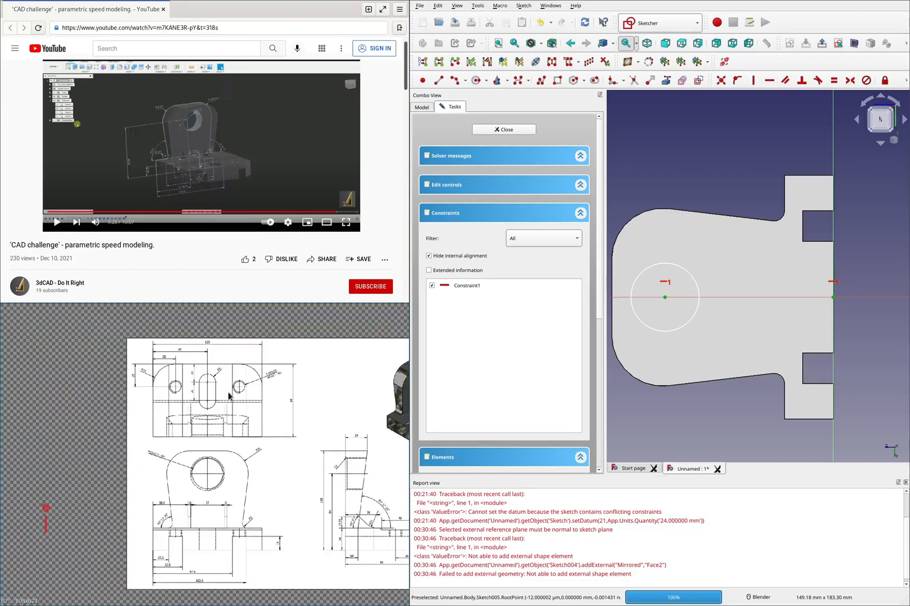
scroll(316, 509, "up", 5)
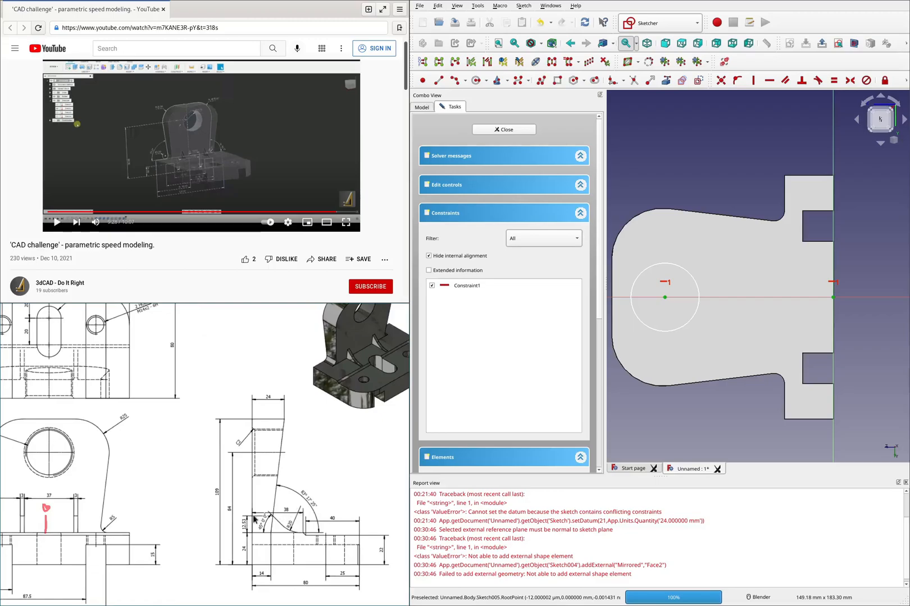
scroll(255, 520, "up", 2)
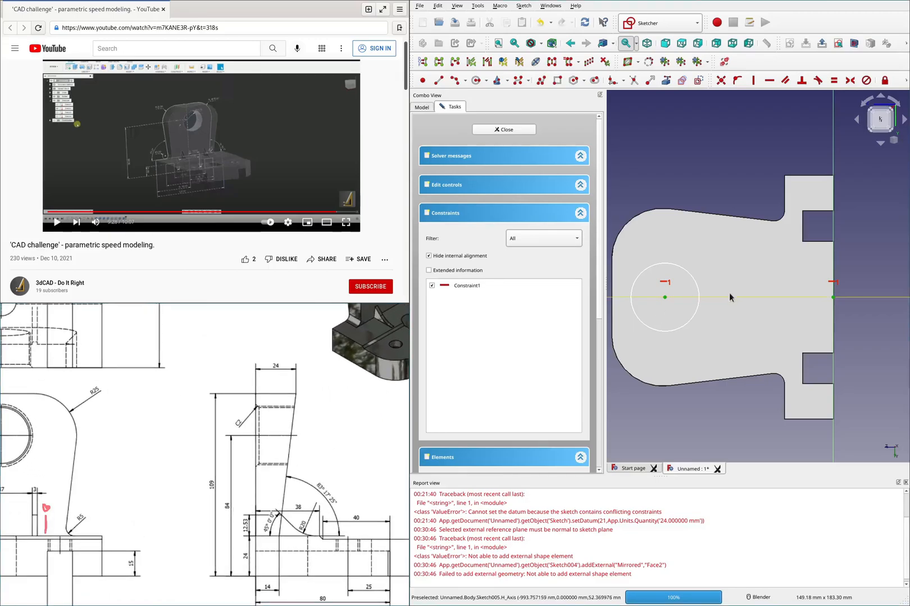
type("l")
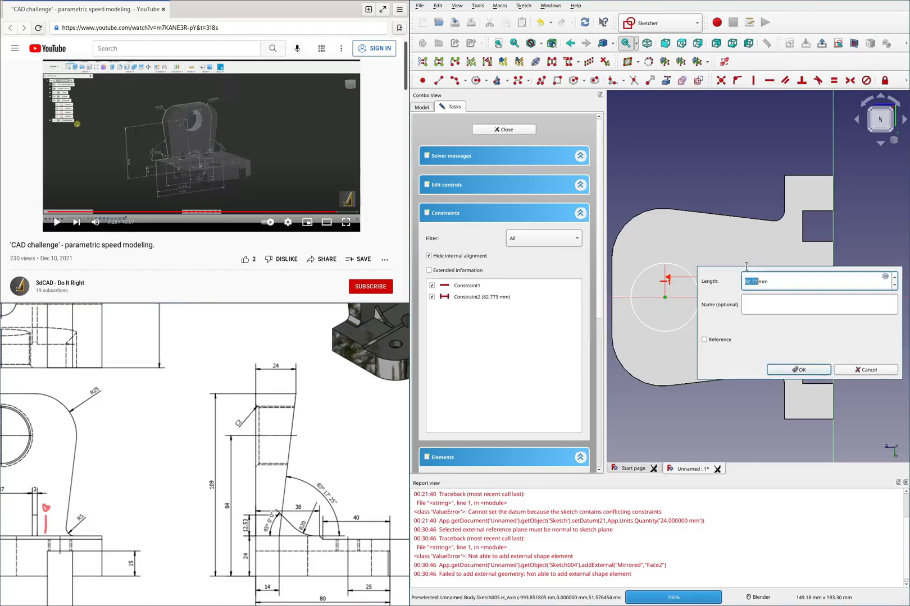
type("84")
key("Return")
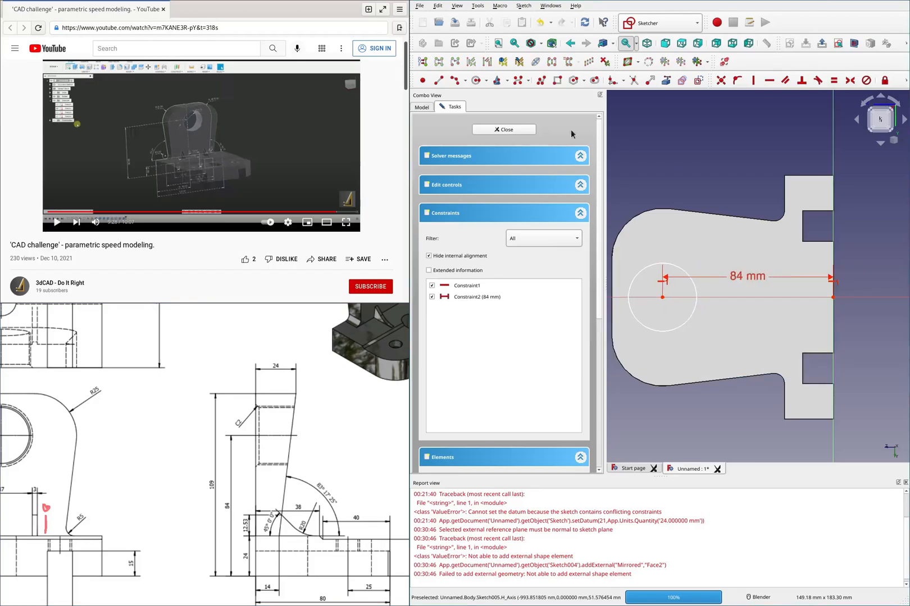
left_click(485, 130)
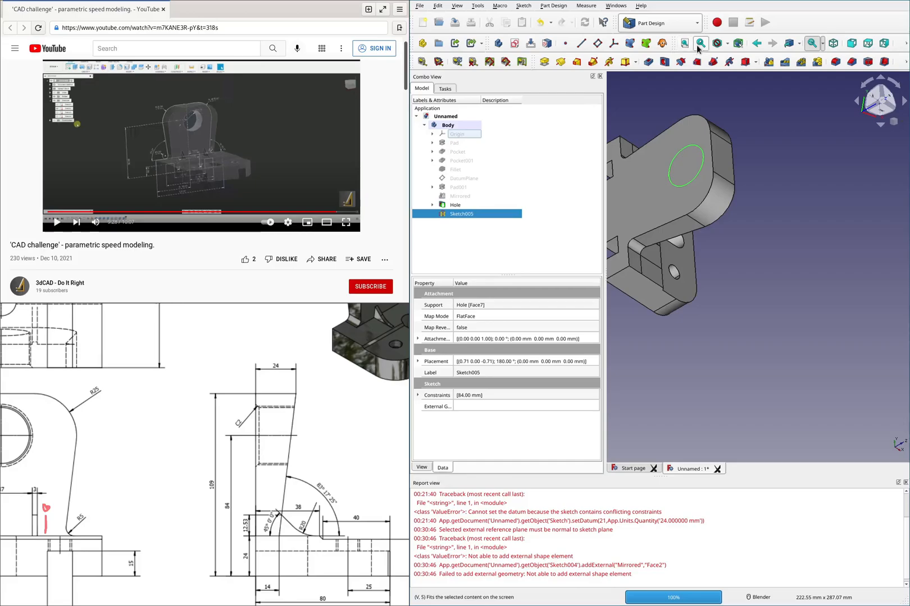
Step: Create a hole from the upright's circle sketch, look up its thread callout in the drawing, and make it threaded with the ISO metric fine profile
left_click(665, 62)
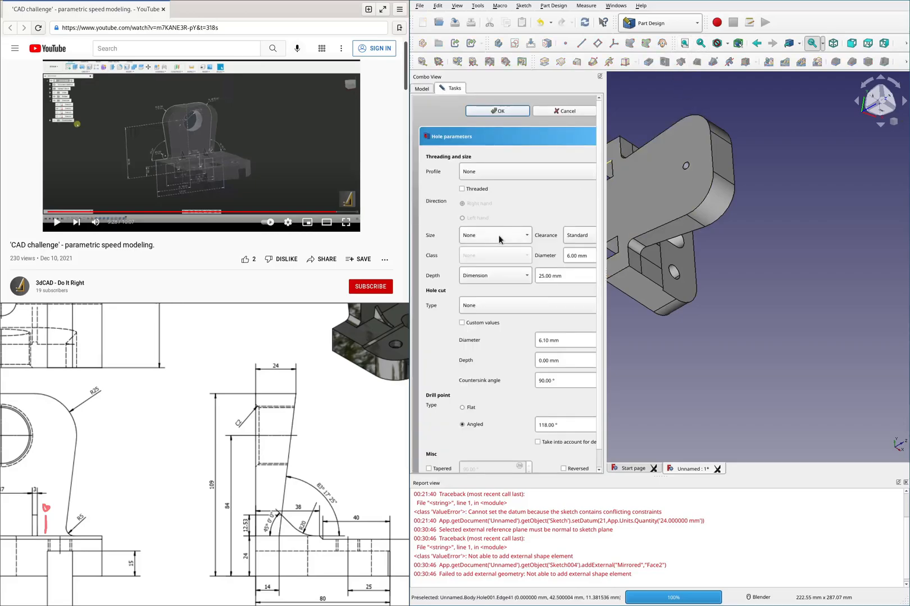
left_click(506, 170)
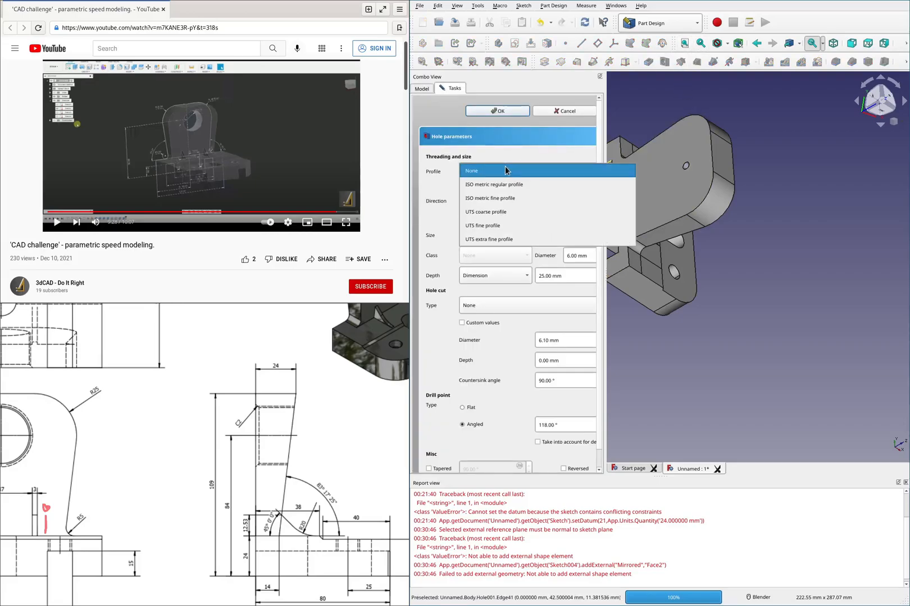
left_click(221, 413)
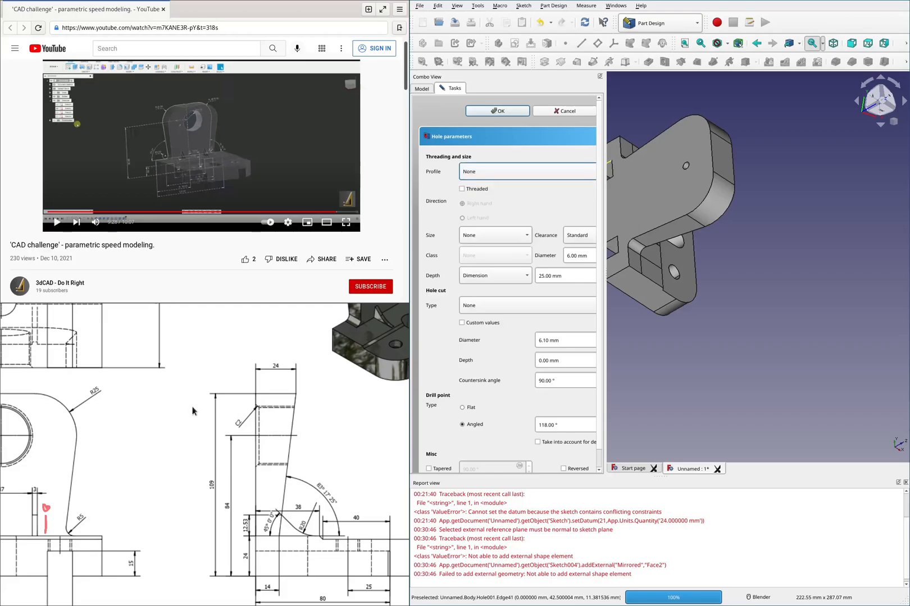
mouse_move(151, 416)
left_mouse_down()
mouse_move(310, 399)
mouse_move(297, 410)
left_mouse_up()
middle_click_drag(107, 410, 155, 414)
left_click_drag(125, 413, 173, 420)
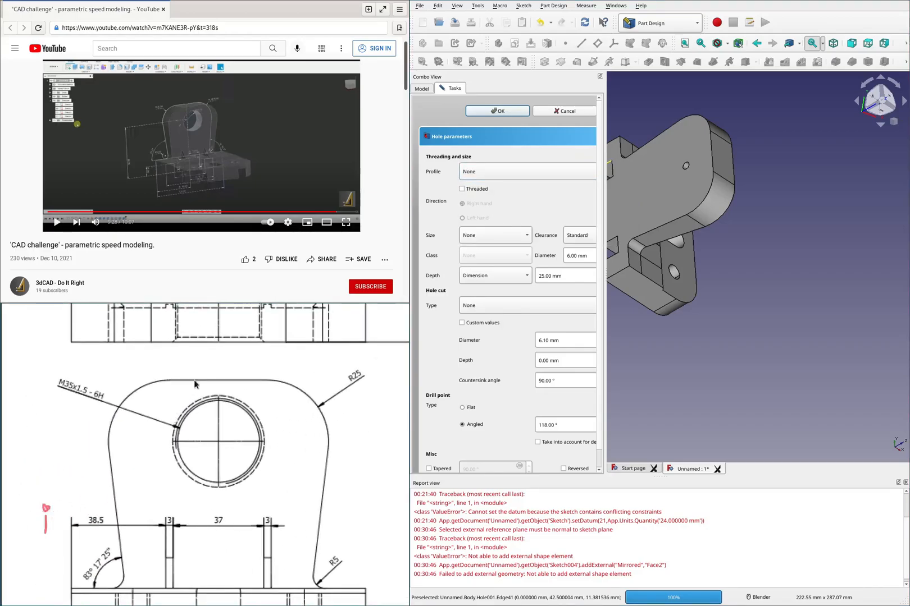
left_click(492, 173)
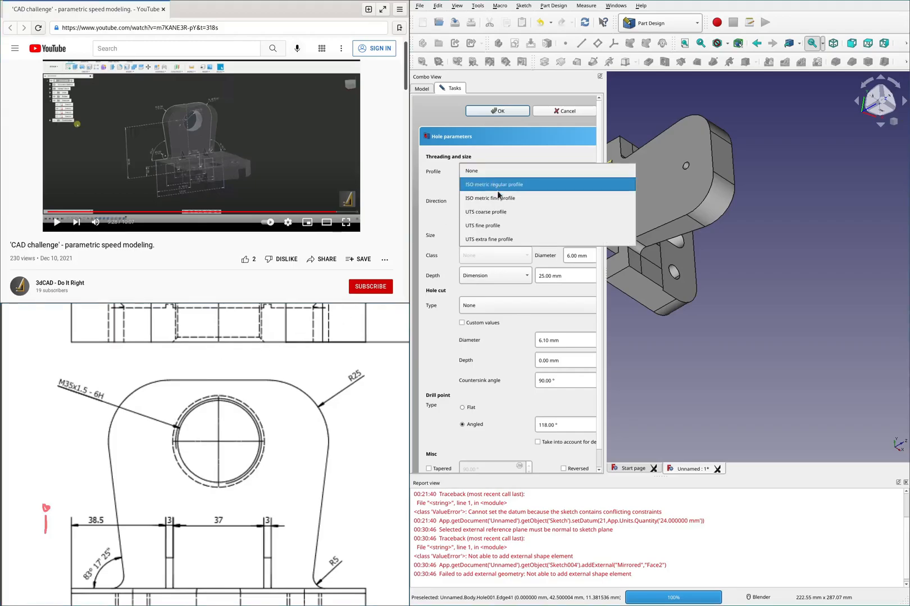
left_click(494, 198)
left_click(476, 191)
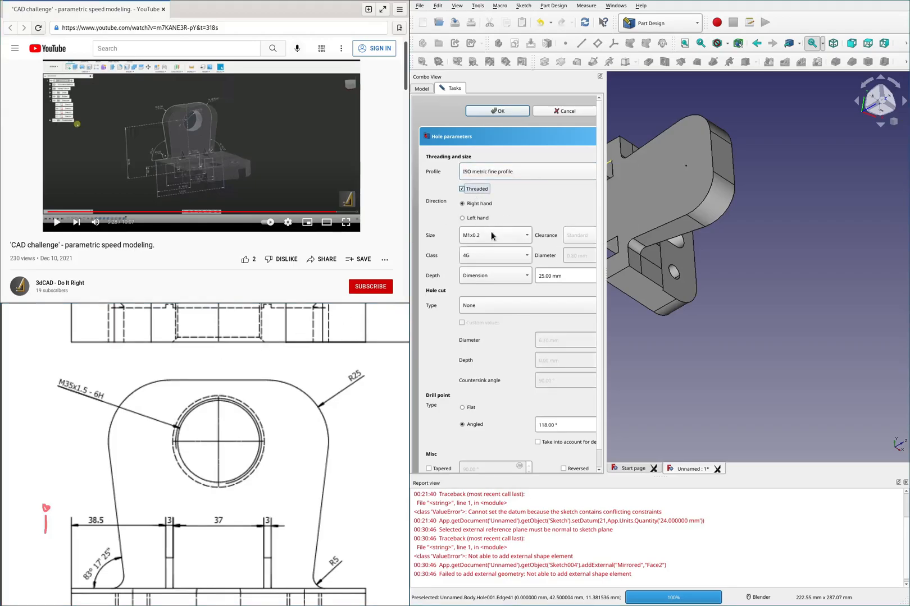
Step: Set the upright hole's size to M35x1.5 and its thread class to 6H
left_click(492, 235)
scroll(497, 424, "down", 10)
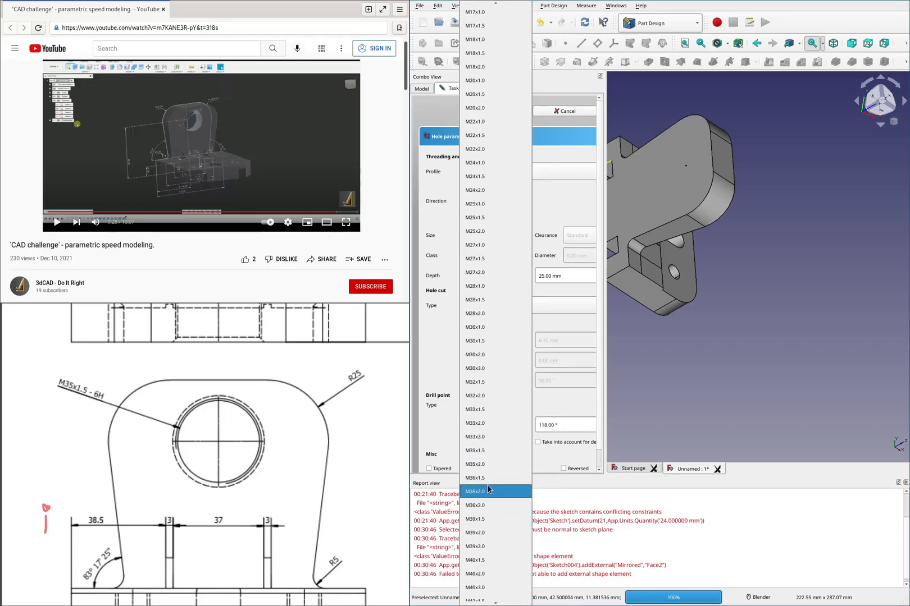
left_click(488, 451)
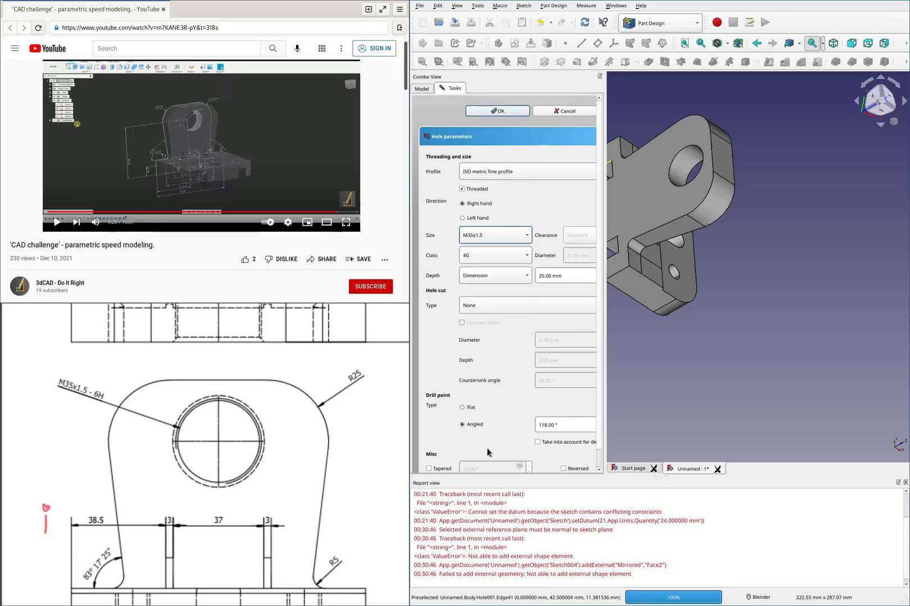
left_click(493, 251)
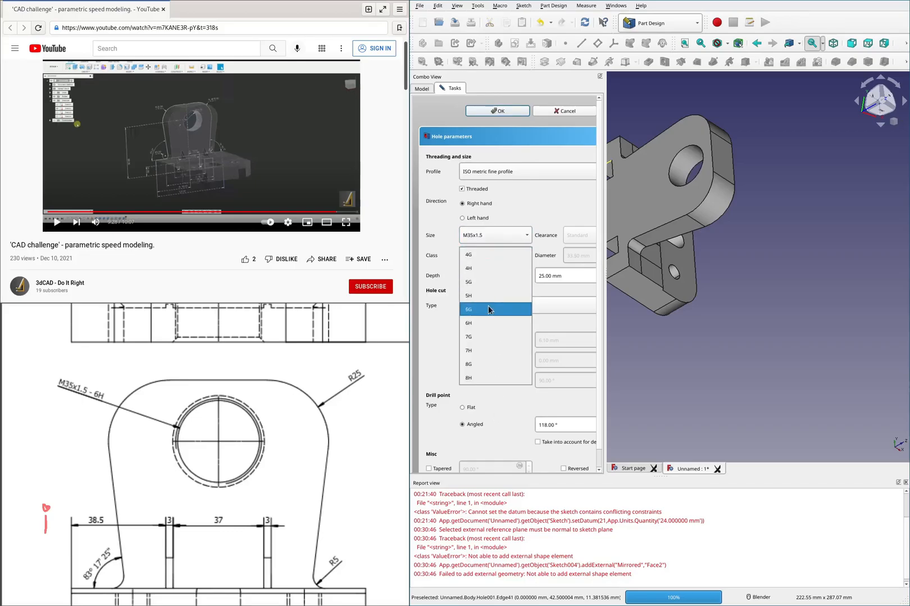
left_click(487, 324)
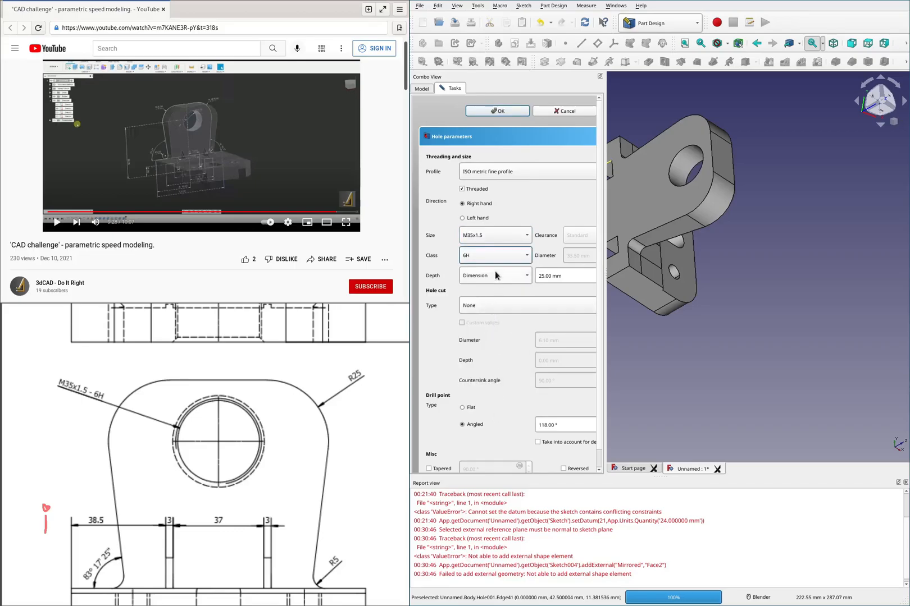
Step: Look up the large hole's edge chamfer in the drawing's side view and give the hole a countersink cut 2 mm deep
left_click(497, 306)
left_click(497, 305)
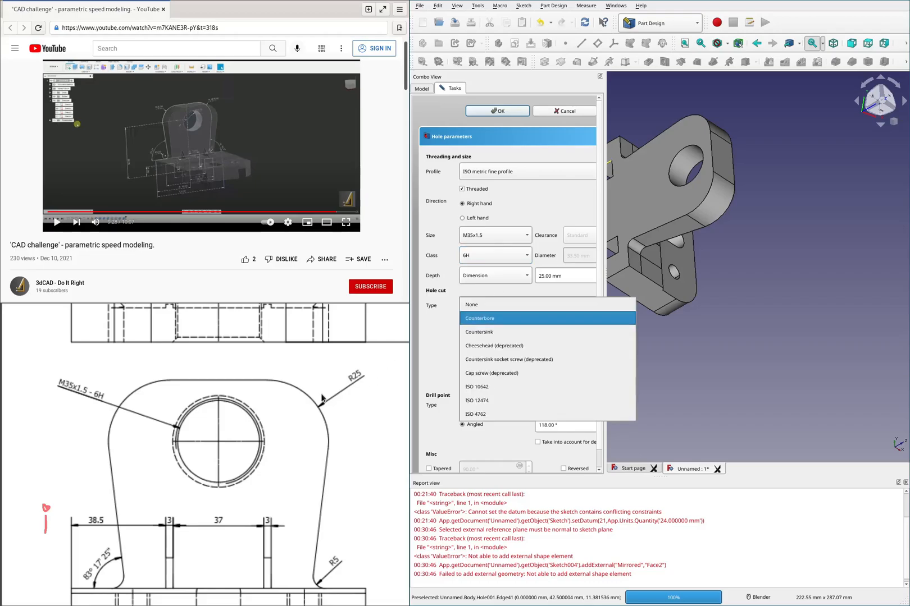
scroll(313, 407, "down", 1)
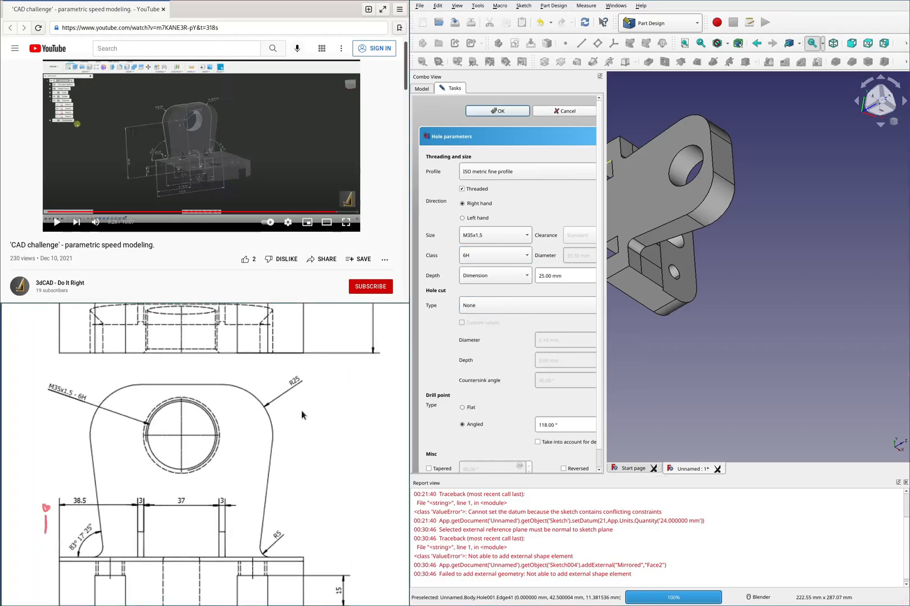
scroll(302, 416, "down", 3)
scroll(232, 426, "up", 3)
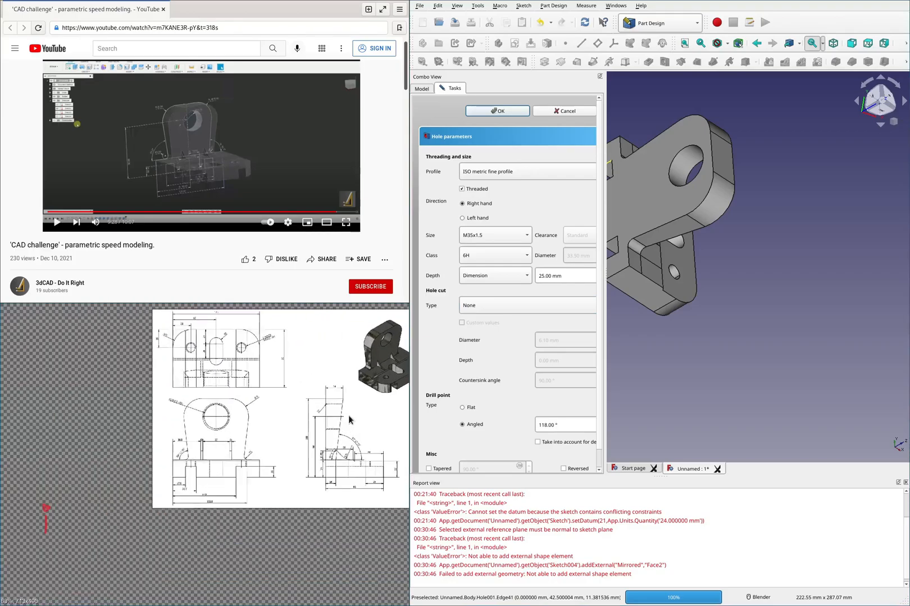
scroll(373, 403, "up", 5)
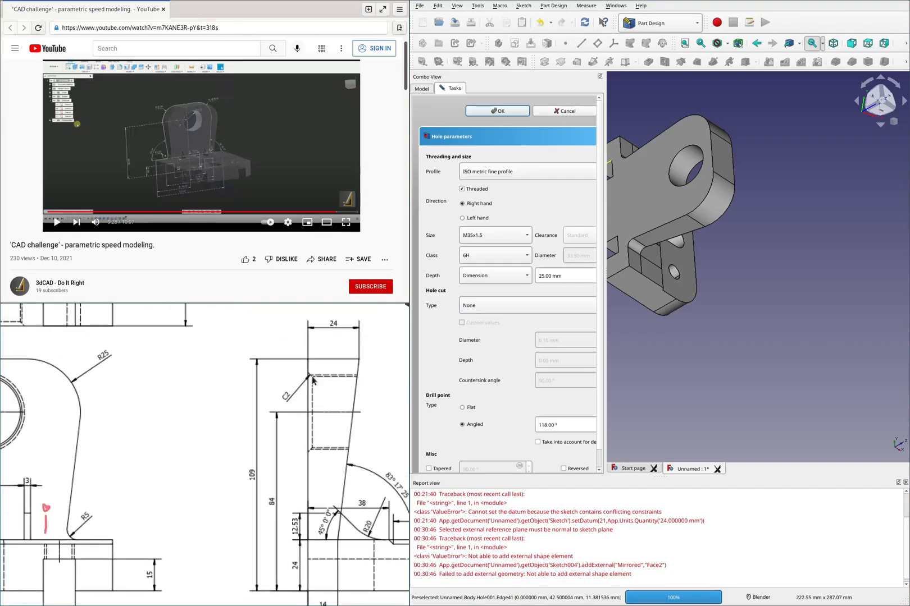
scroll(313, 375, "up", 3)
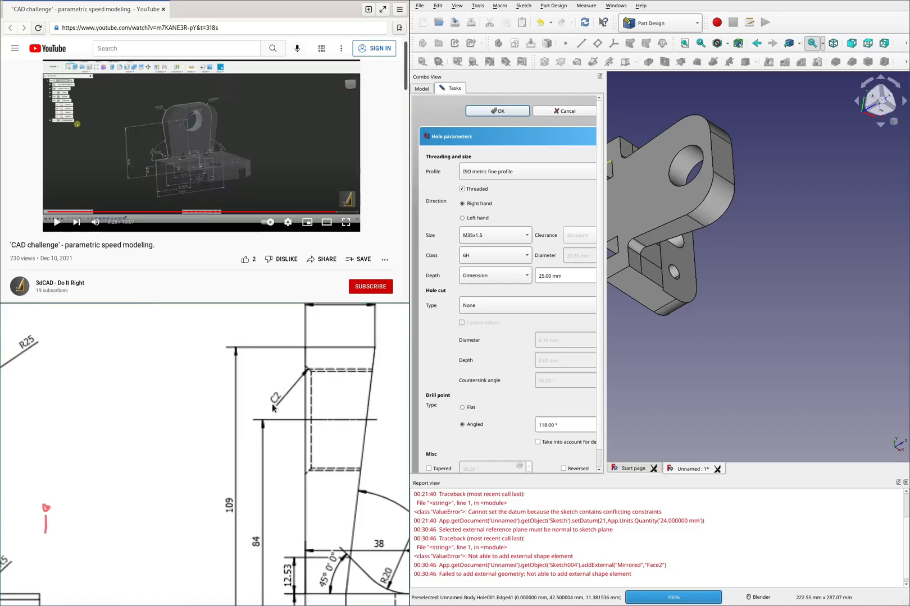
left_click(494, 306)
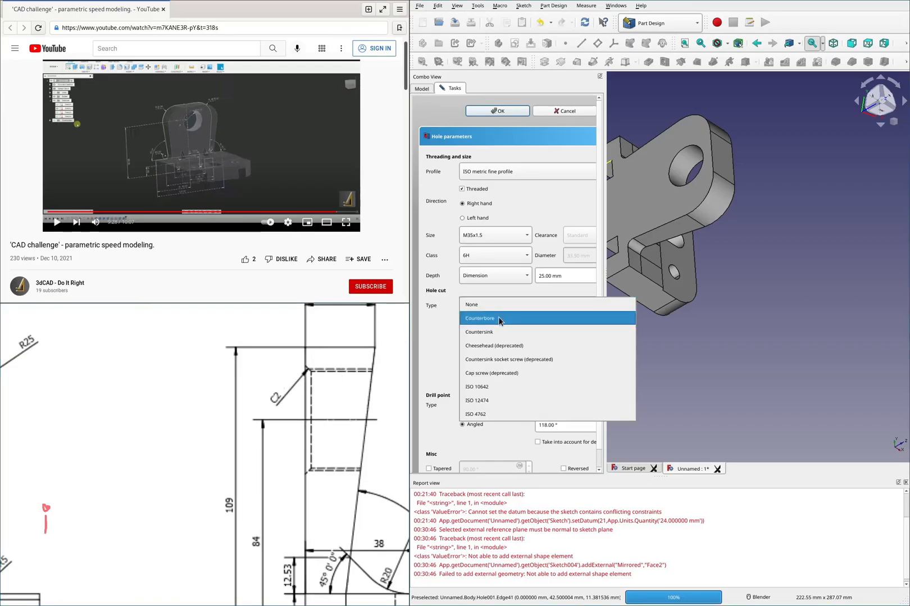
left_click(501, 333)
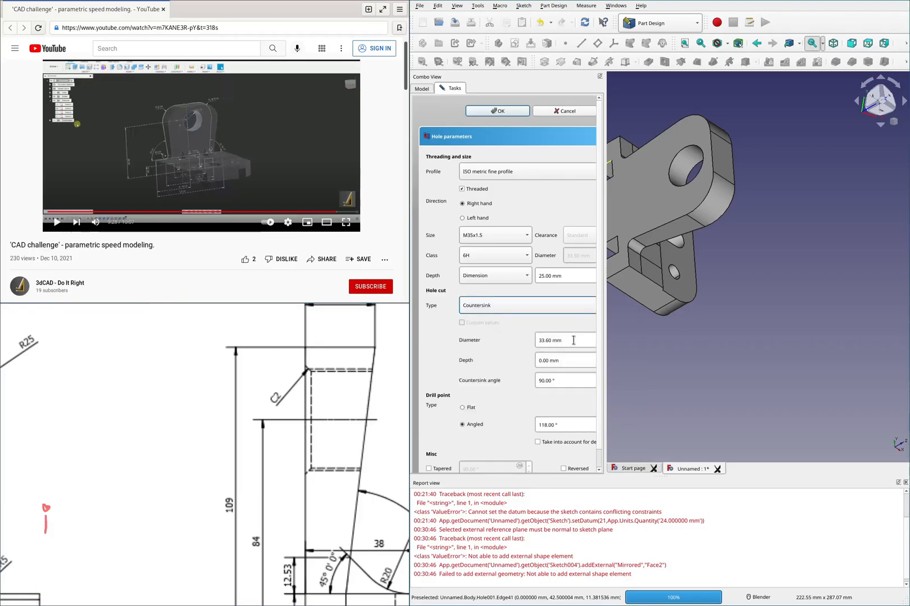
double_click(568, 361)
type("2")
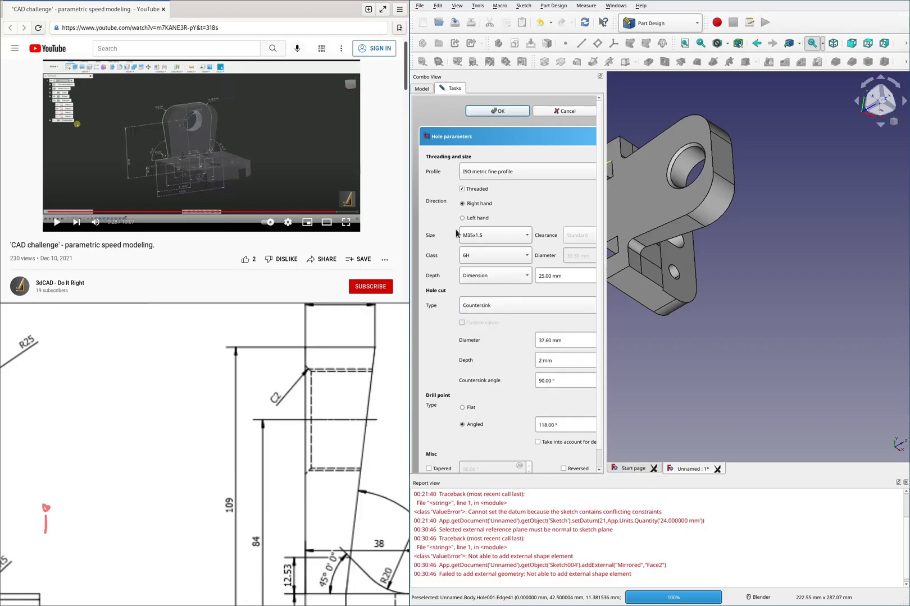
Step: Accept the upright's hole feature and compare the whole bracket with the drawing
left_click(486, 111)
mouse_move(615, 149)
middle_mouse_down()
mouse_move(649, 180)
mouse_move(647, 191)
middle_mouse_up()
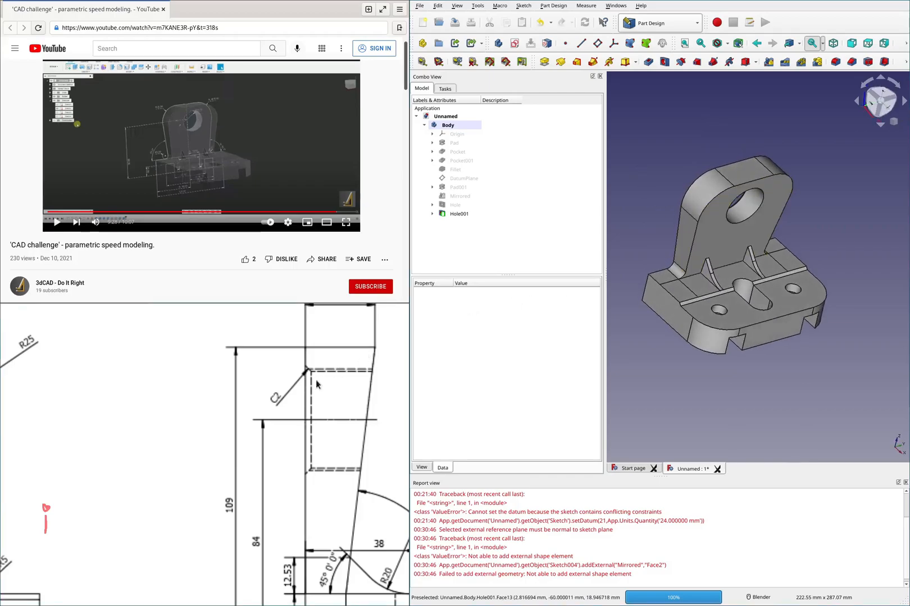
scroll(290, 393, "down", 1)
scroll(290, 393, "down", 4)
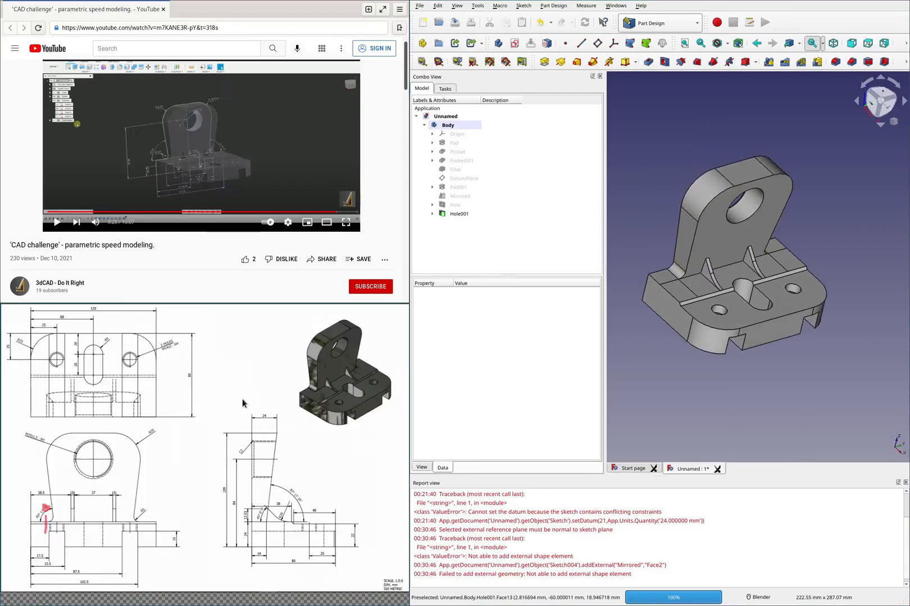